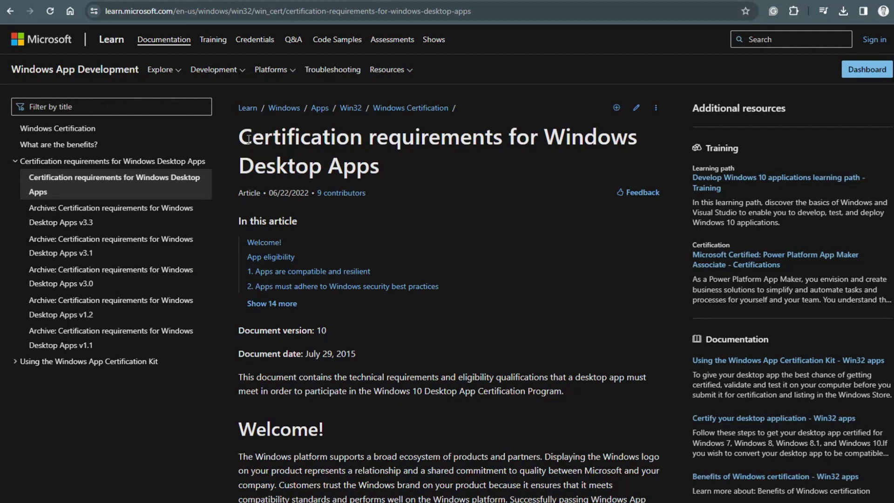
- Highlight the page title, then scroll down the Certification requirements page toward section 10
left_click_drag(247, 136, 378, 171)
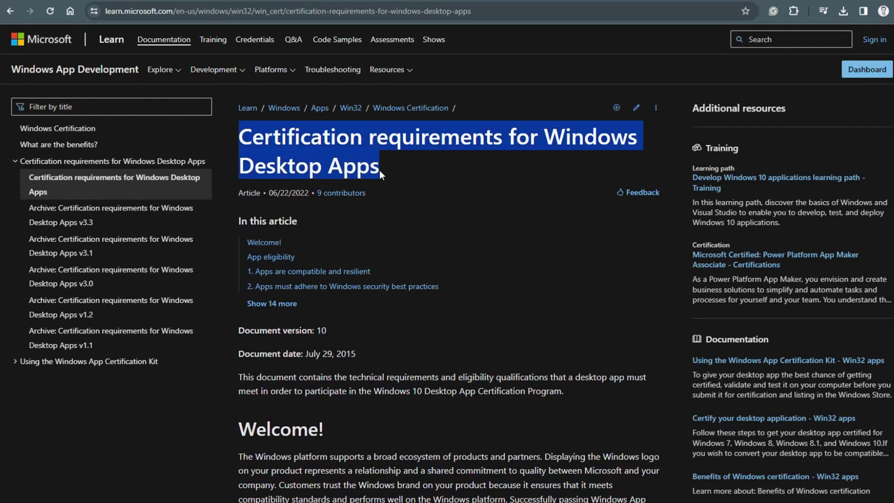
left_click(401, 172)
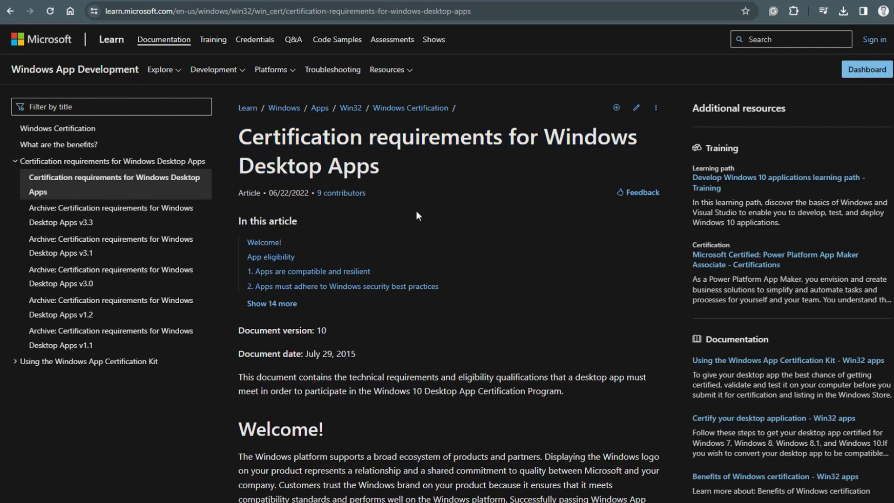
scroll(418, 230, "down", 5)
scroll(419, 248, "down", 10)
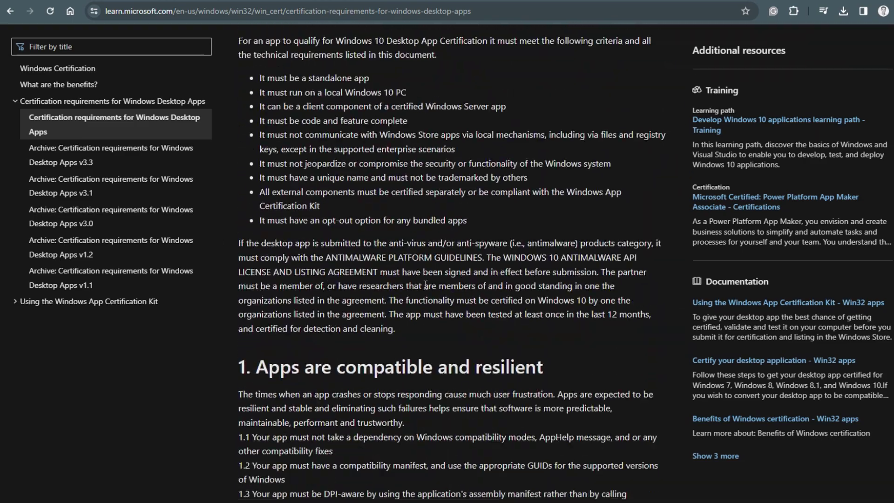
scroll(425, 298, "down", 10)
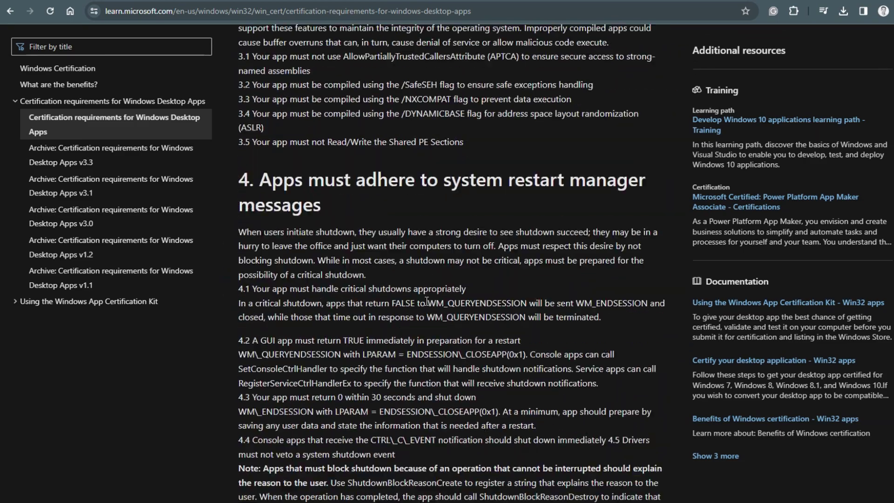
scroll(426, 302, "down", 10)
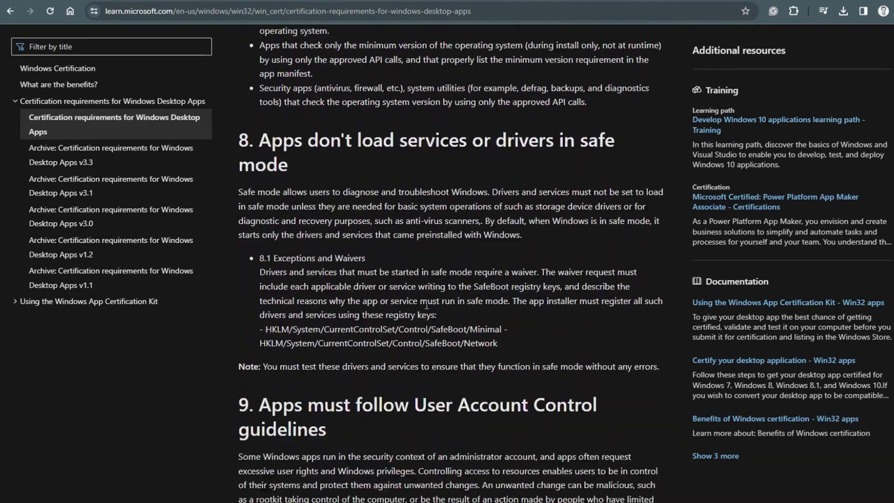
scroll(424, 312, "down", 5)
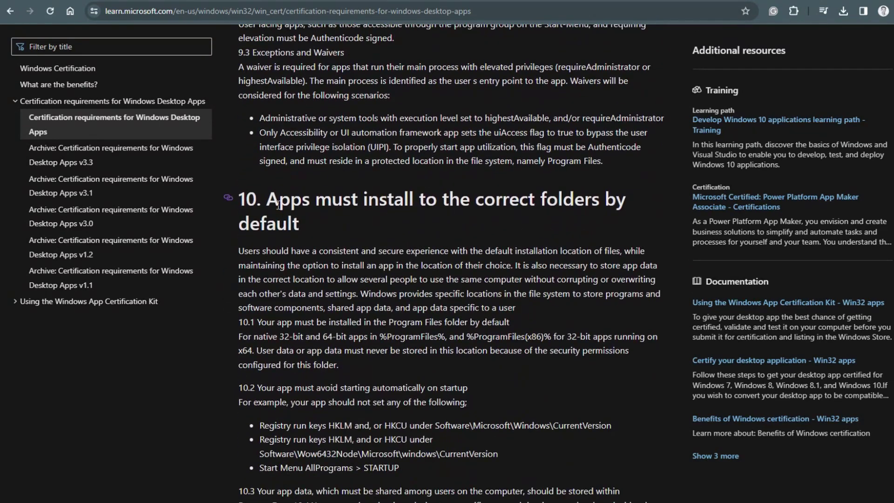
- Highlight section 10's Program Files requirement, install-folder paragraph and rule against storing user data
left_click_drag(267, 200, 318, 220)
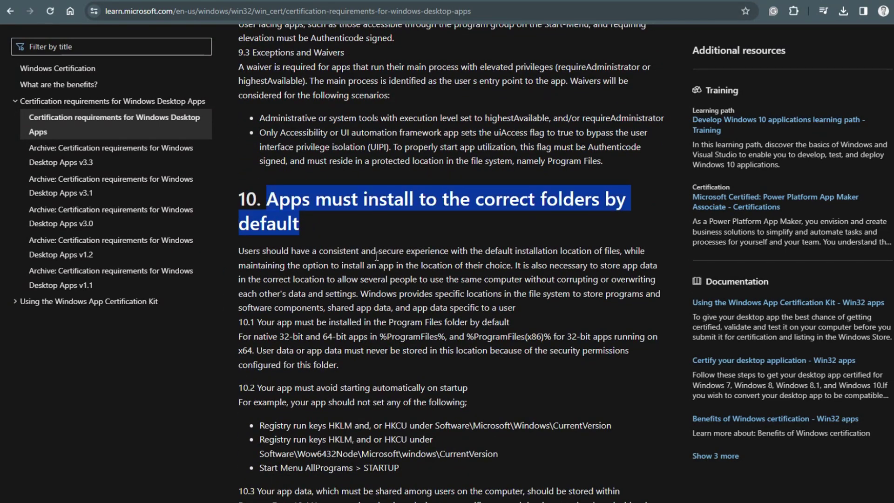
left_click(315, 225)
scroll(320, 230, "down", 2)
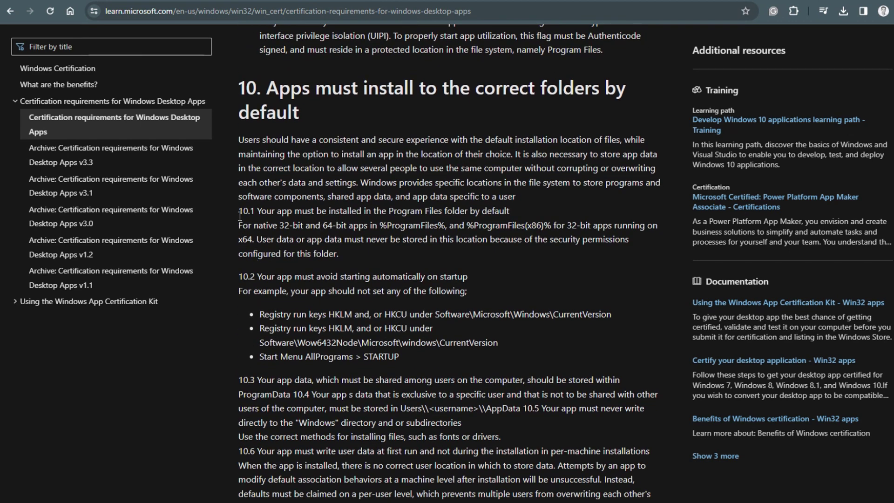
left_click_drag(241, 215, 503, 220)
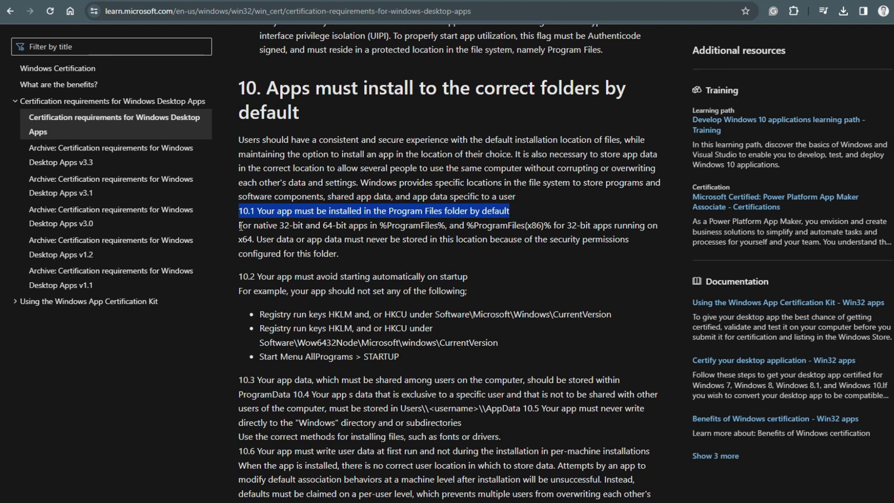
left_click_drag(240, 227, 335, 250)
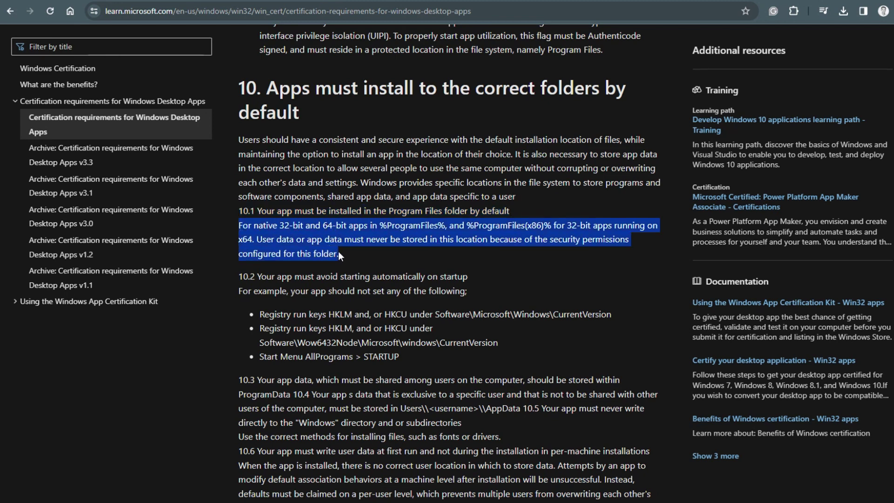
left_click(279, 250)
left_click_drag(258, 240, 332, 252)
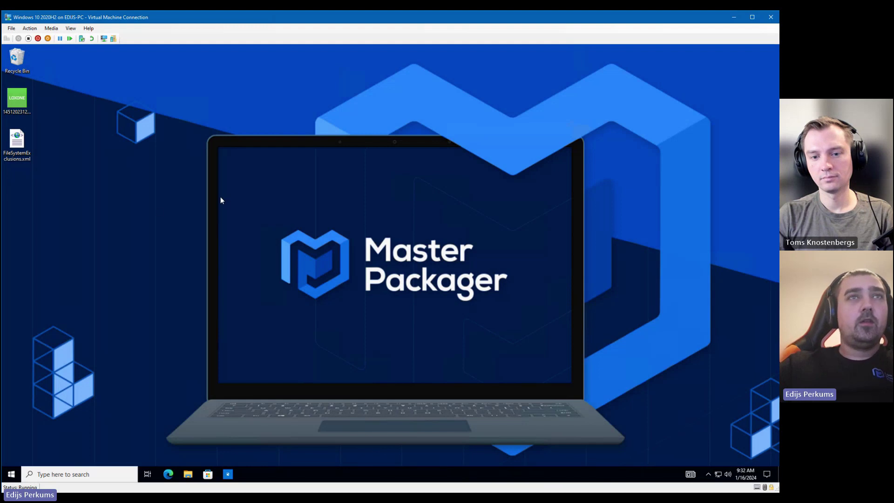
- Launch Notepad from search and open FileSystemExclusions.xml in it
right_click(19, 141)
left_click(102, 125)
key("super")
type("note")
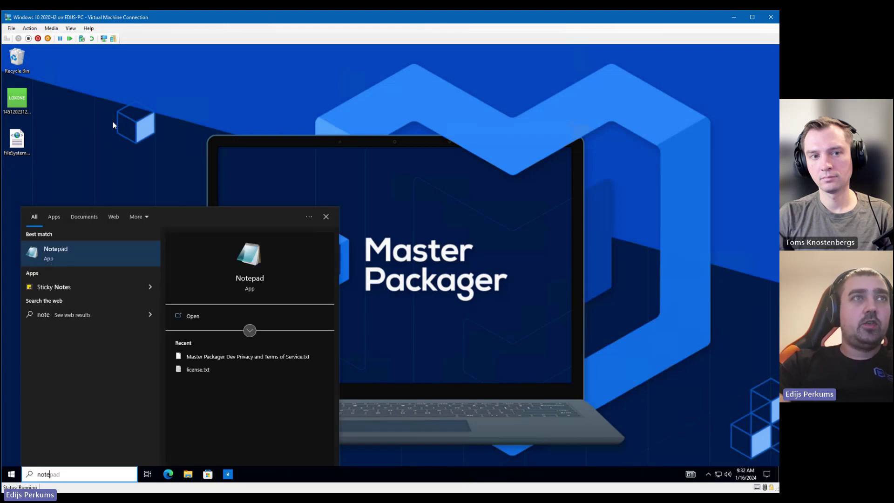
key("Return")
left_click_drag(17, 140, 120, 140)
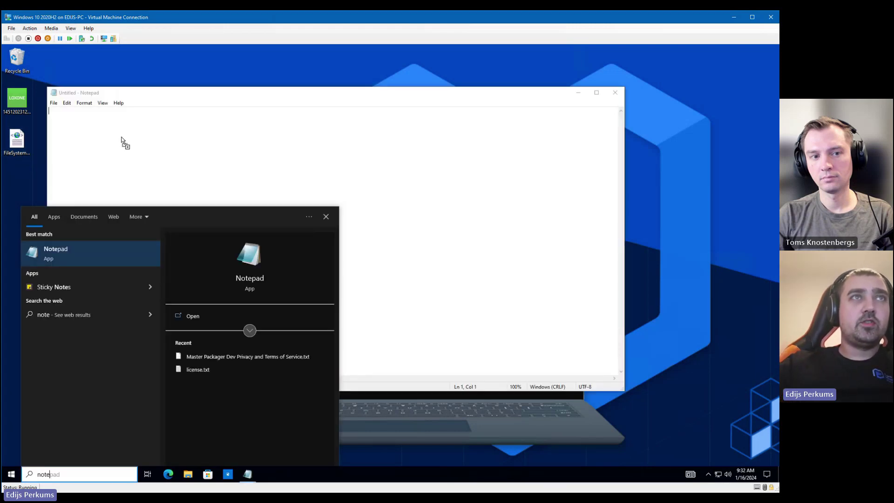
left_click(182, 169)
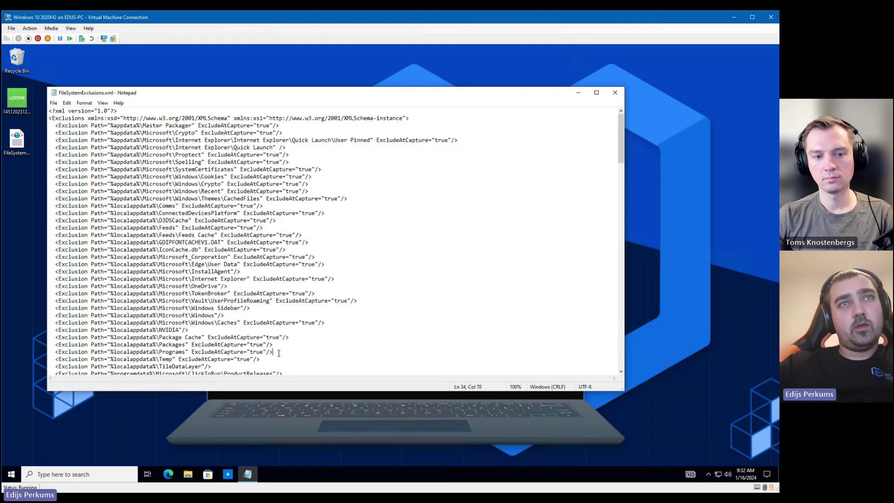
- Delete the %localappdata%\Programs exclusion line and save the file
key("shift+Home")
key("BackSpace")
key("BackSpace")
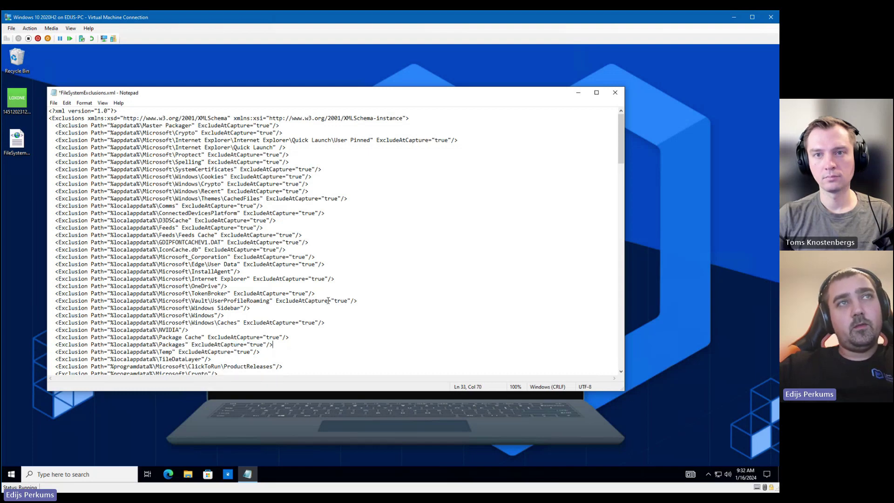
key("ctrl+s")
- Replace FileSystemExclusions.xml in C:\Program Files (x86)\Master Packager Ltd\Master Packager\Exclusions with the edited copy
left_click(618, 94)
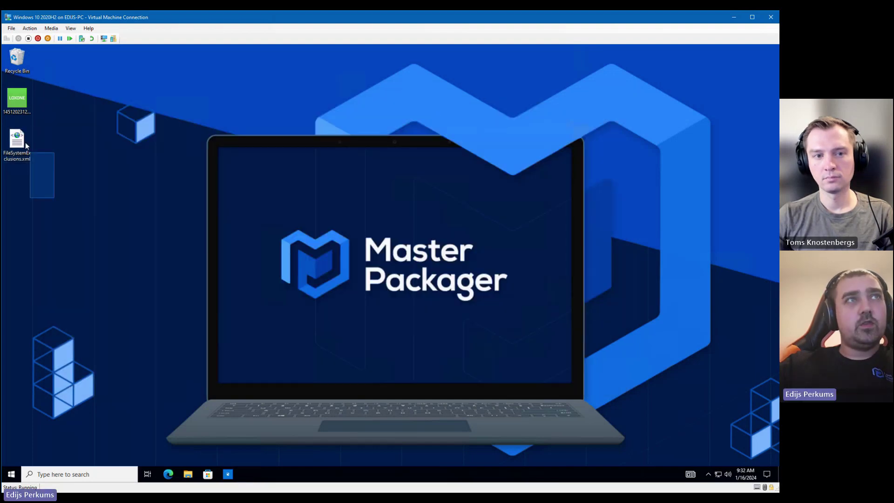
key("super+e")
double_click(321, 332)
left_click(319, 306)
double_click(319, 306)
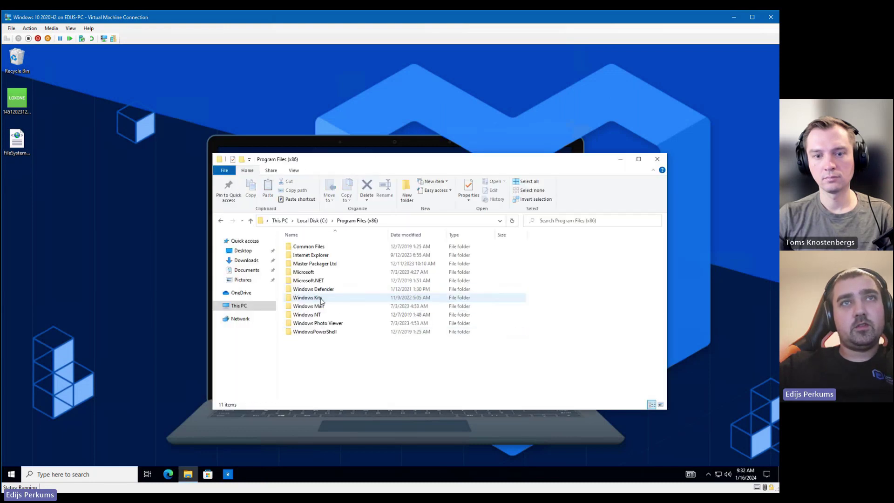
double_click(309, 263)
double_click(307, 250)
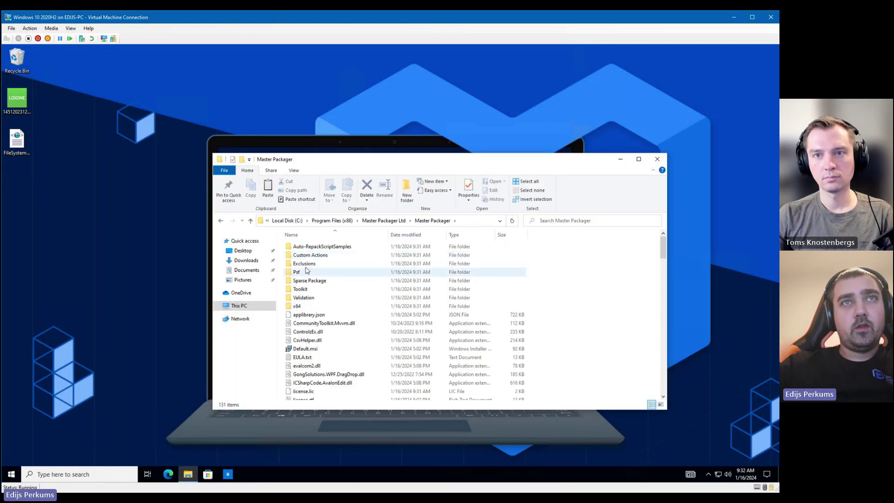
double_click(326, 272)
key("ctrl+v")
left_click(167, 203)
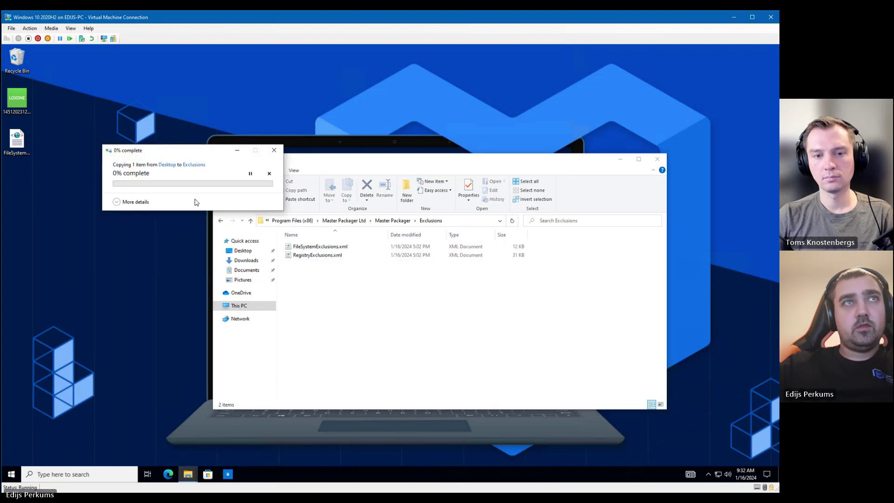
left_click(171, 205)
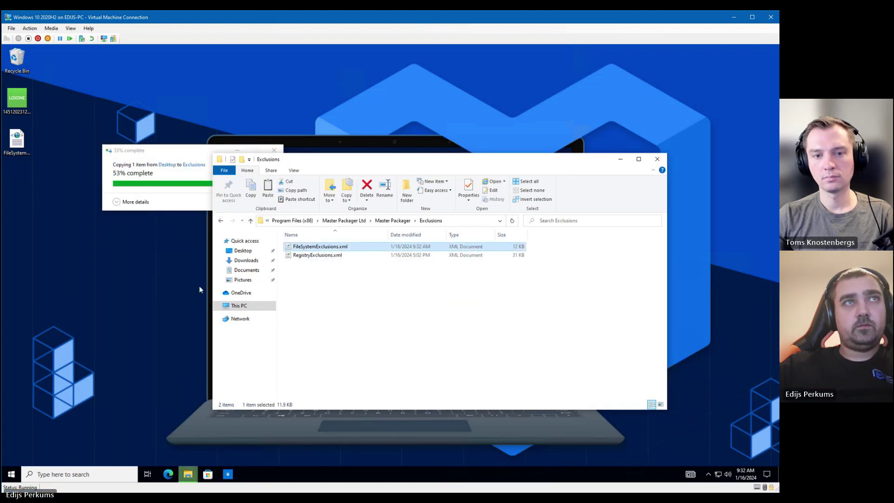
- Launch Master Repackager from Start with administrator rights
key("super")
left_click(83, 261)
left_click(390, 317)
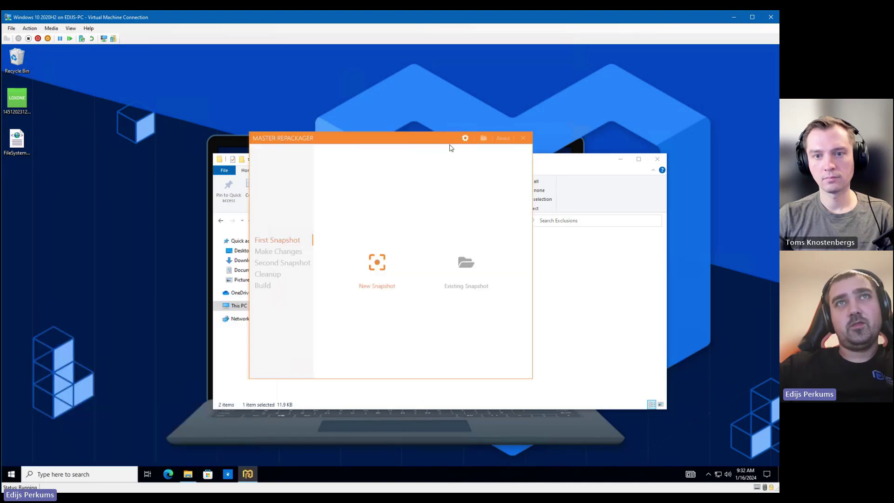
- Review the file exclusions in settings without changes, then start and save a new first snapshot
left_click(464, 138)
left_click(246, 181)
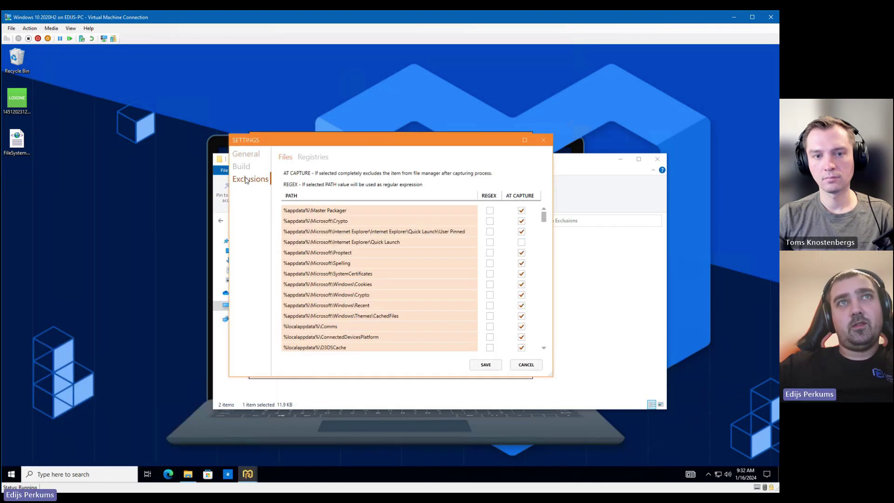
scroll(382, 272, "up", 3)
left_click(526, 366)
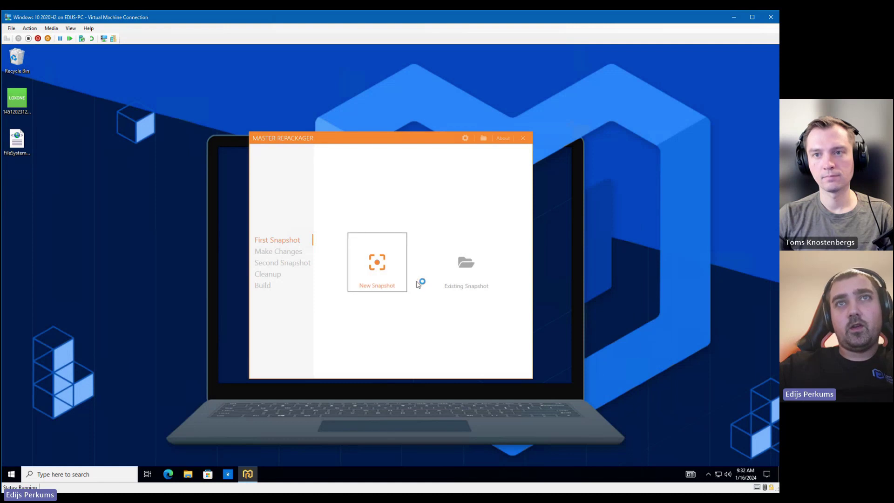
left_click(374, 275)
left_click(570, 337)
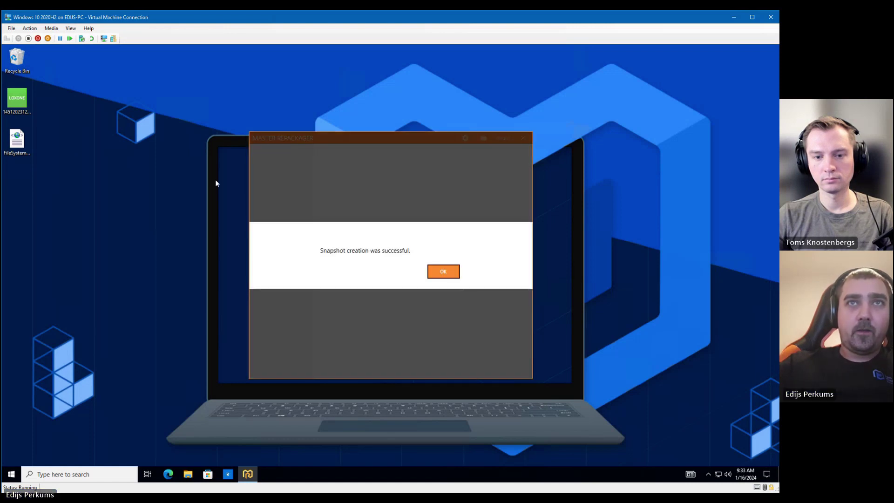
- Acknowledge the first snapshot, run the Loxone installer and mark system changes finished
left_click(449, 275)
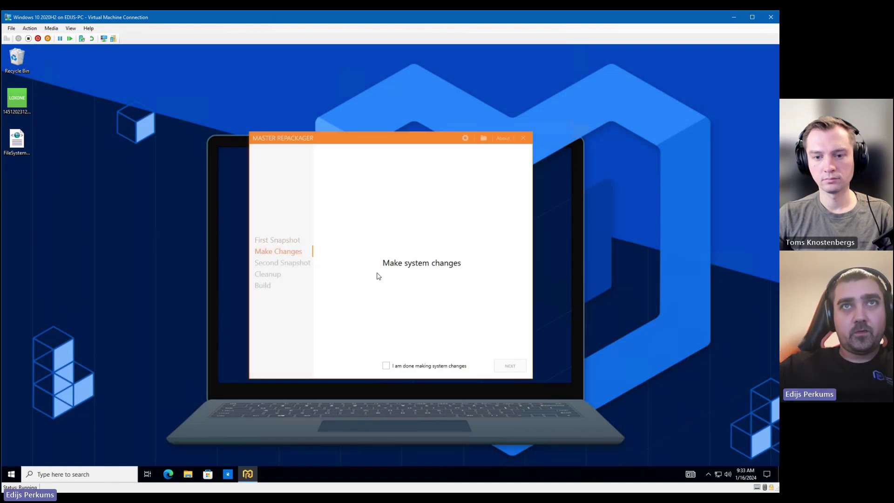
double_click(17, 99)
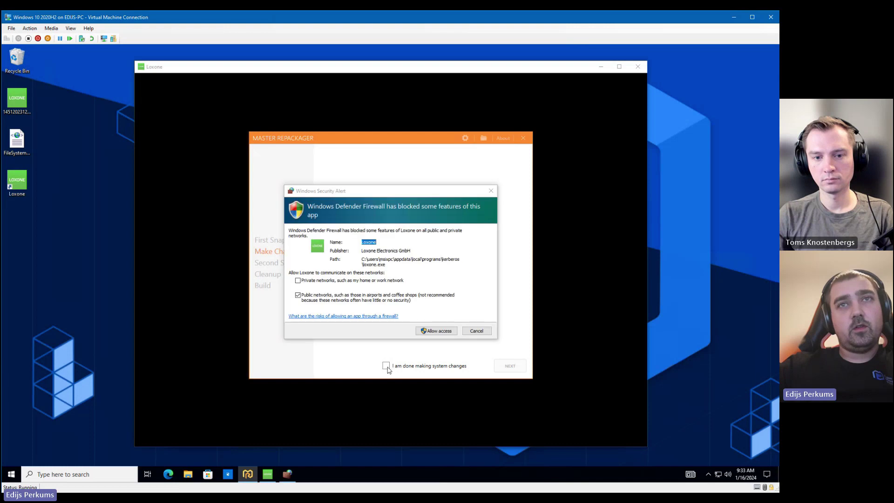
left_click(386, 366)
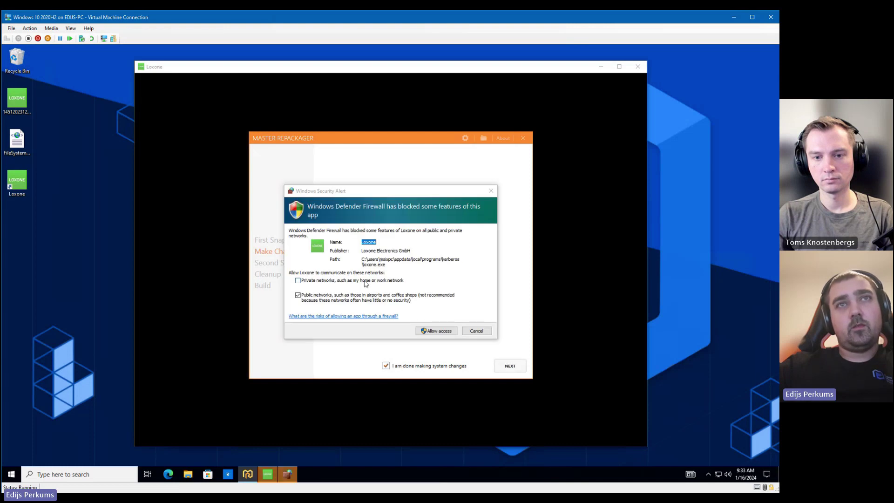
left_click(437, 331)
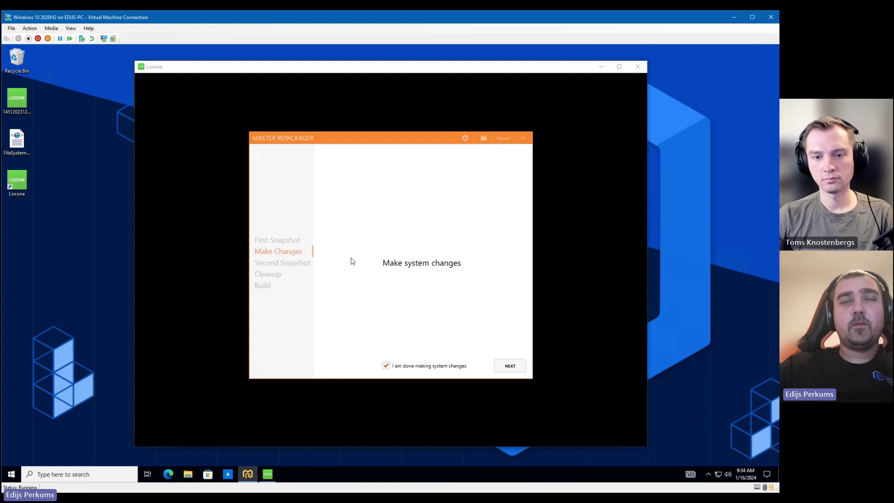
- Start a new second snapshot and save its snapshot file
left_click(509, 366)
left_click(398, 283)
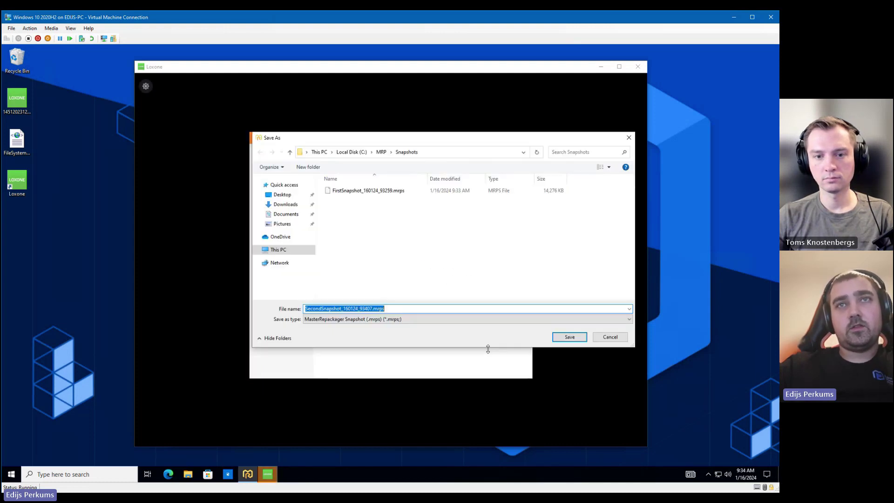
left_click(565, 339)
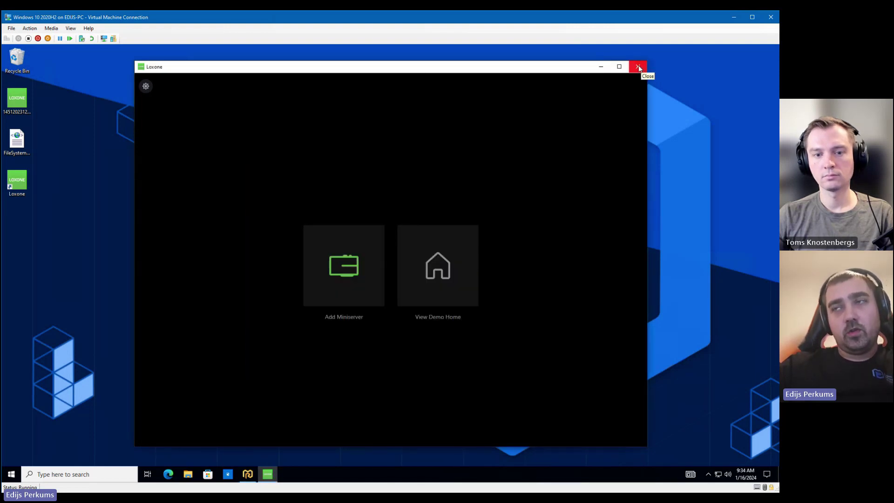
- Close the Loxone app and acknowledge the second snapshot's success message
left_click(639, 67)
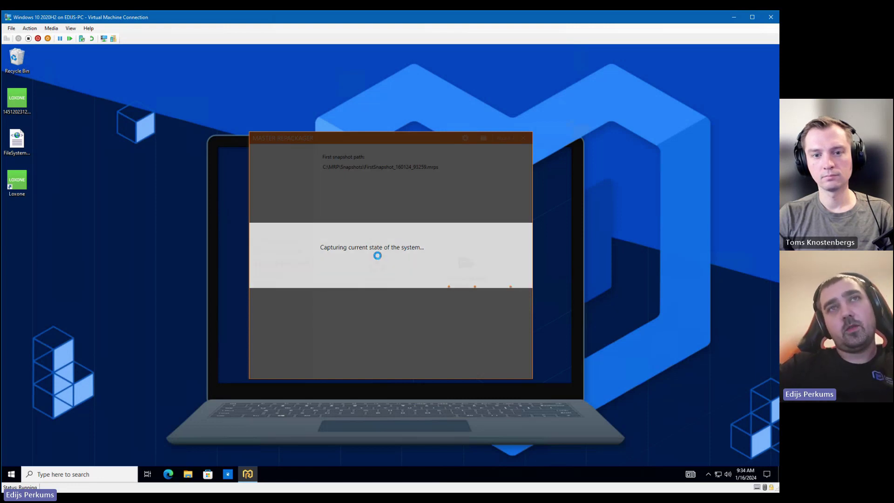
left_click(443, 271)
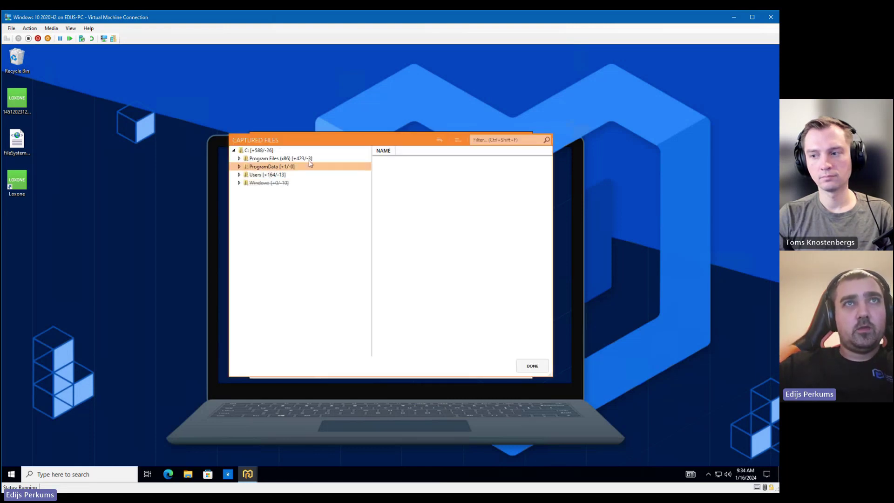
- Exclude the captured Program Files (x86) Edge folder and the Microsoft Edge Start Menu shortcut
double_click(308, 158)
double_click(282, 167)
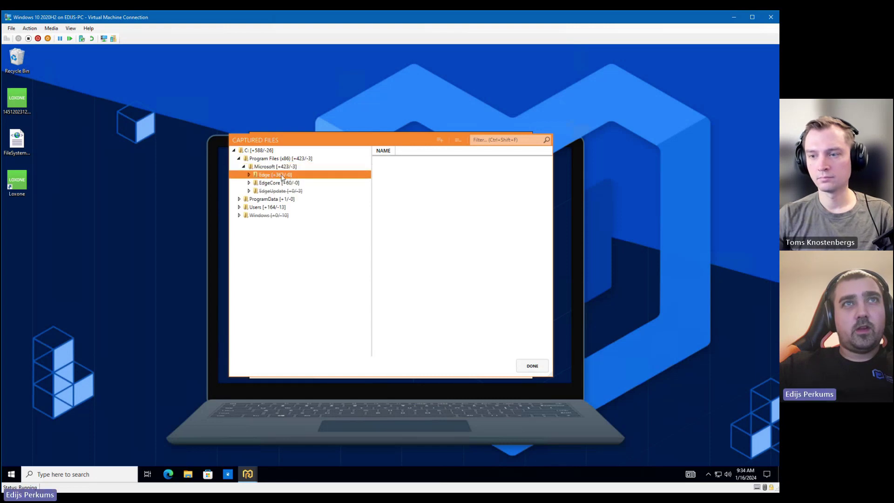
key("Delete")
key("Delete")
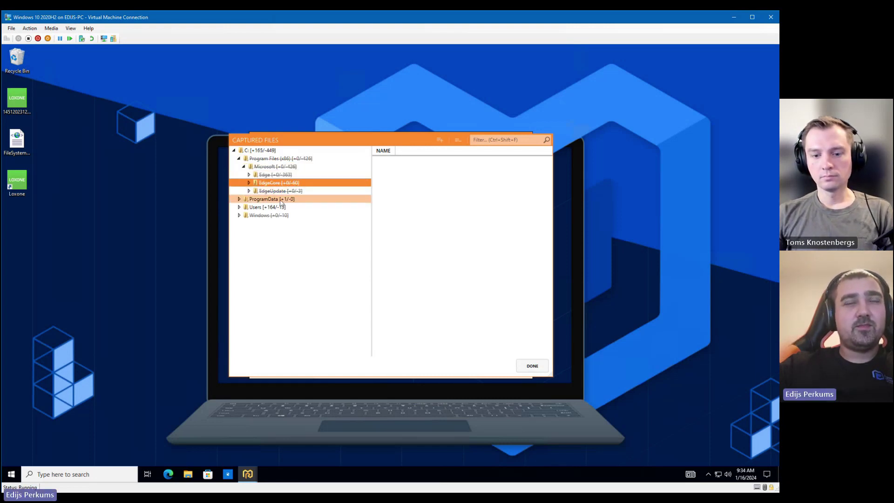
left_click(282, 200)
key("Right")
key("Right")
key("Right")
key("Right")
key("Right")
key("Right")
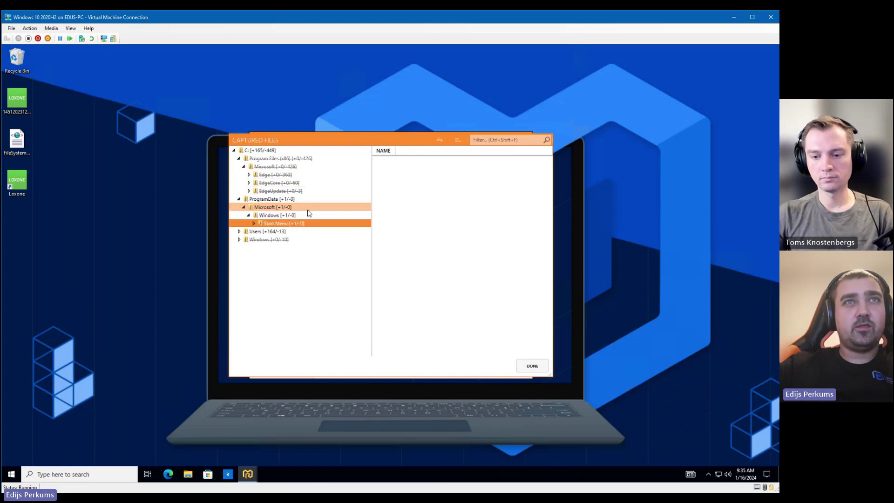
key("Right")
key("Right")
left_click(398, 163)
key("Delete")
- Exclude the Roaming\Loxone settings folder from the user profile's captured files
key("Up")
key("Up")
key("Up")
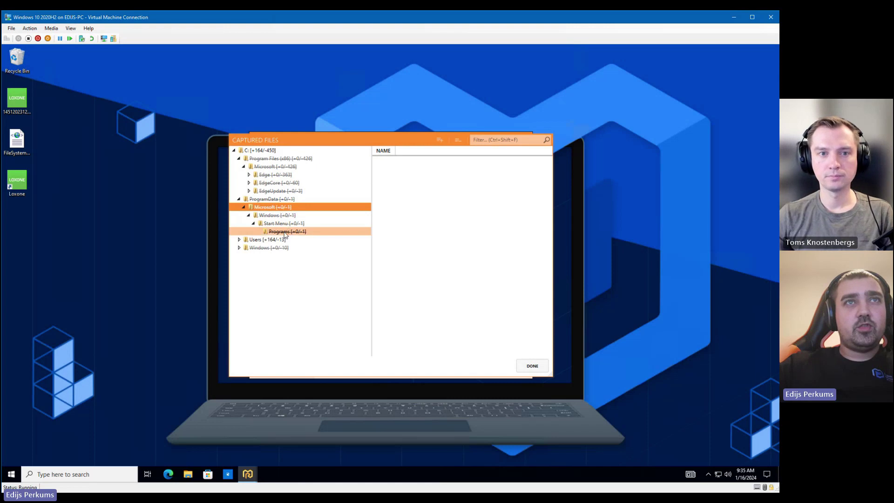
key("Down")
key("Down")
key("Down")
key("Down")
key("Right")
key("Right")
key("Right")
key("Down")
key("Down")
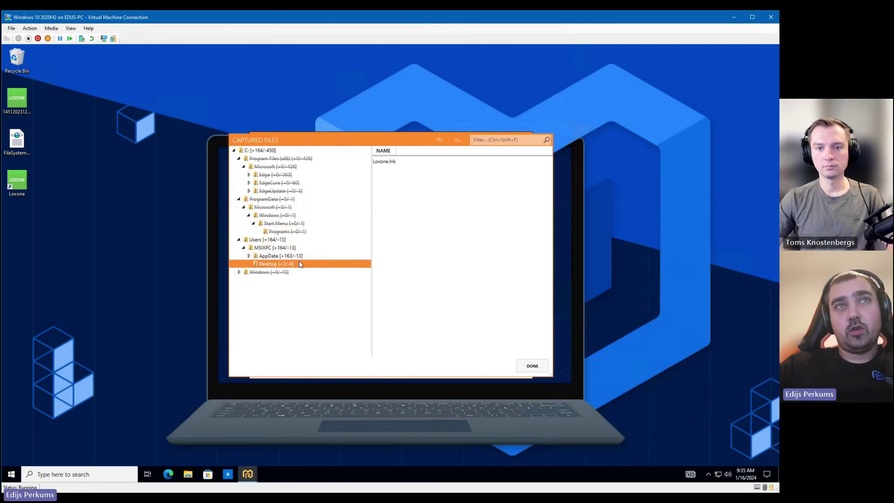
key("Up")
key("Right")
key("Right")
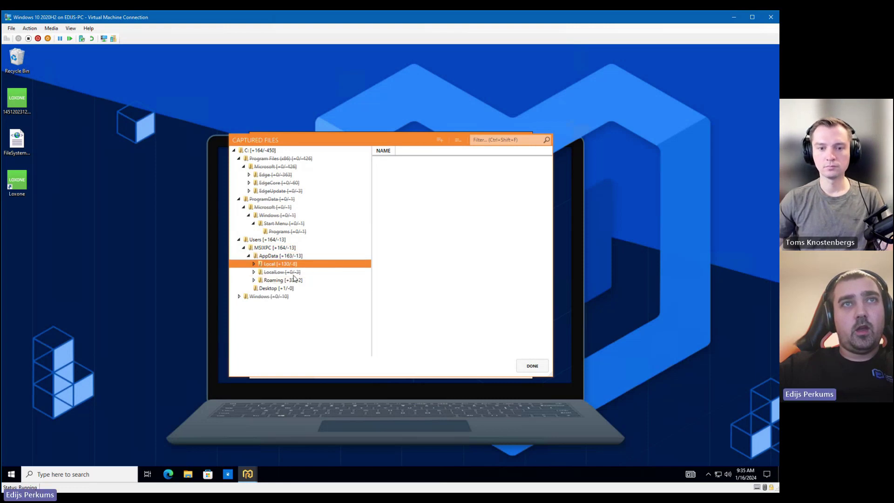
key("Right")
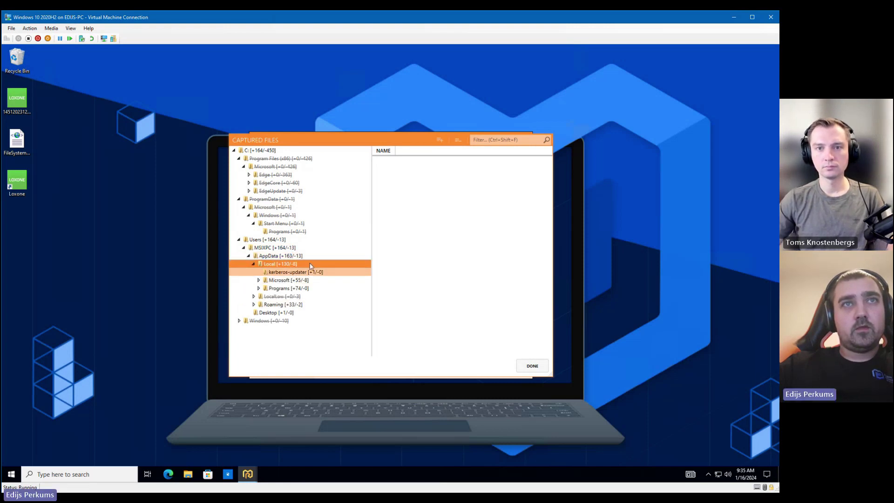
double_click(283, 306)
left_click(292, 313)
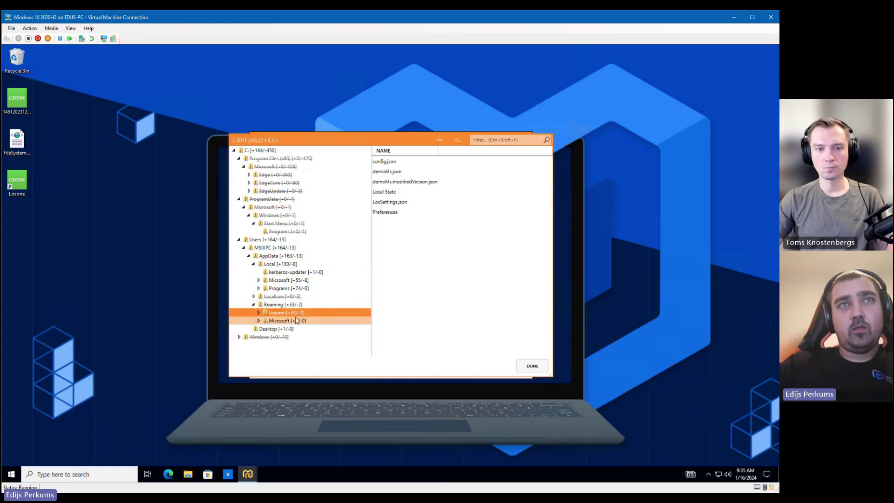
left_click(393, 205)
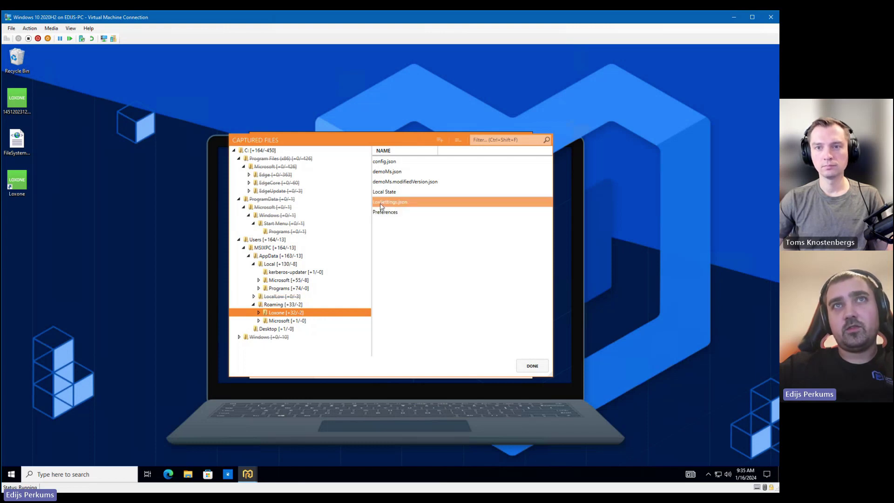
key("Delete")
- Check the Loxone Start Menu shortcut and exclude the kerberos-updater installer folder
left_click(289, 320)
double_click(294, 321)
left_click(303, 336)
left_click(305, 345)
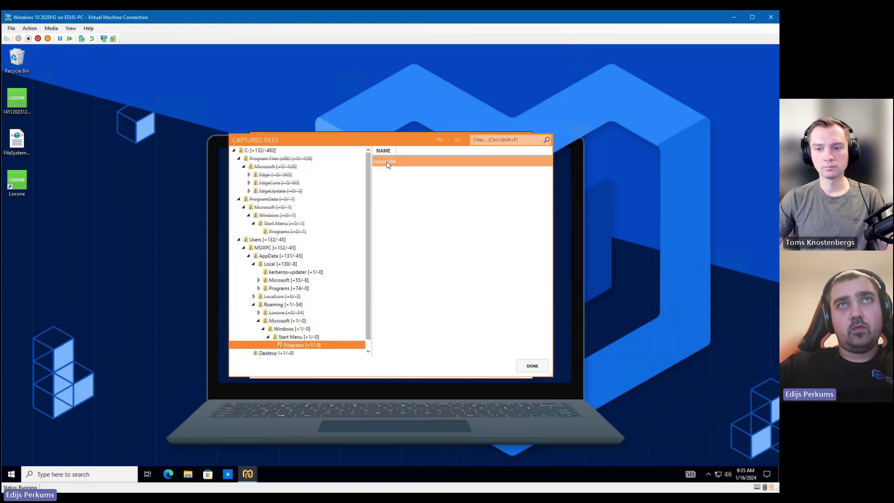
left_click(297, 288)
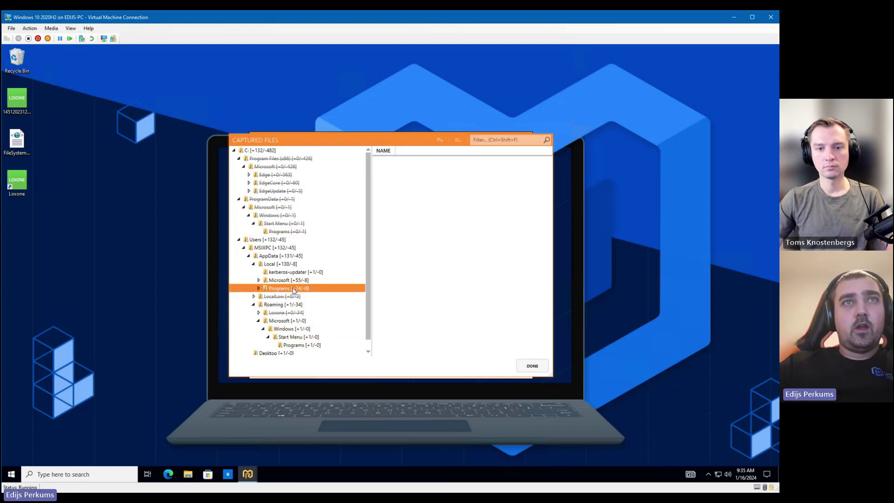
left_click(298, 272)
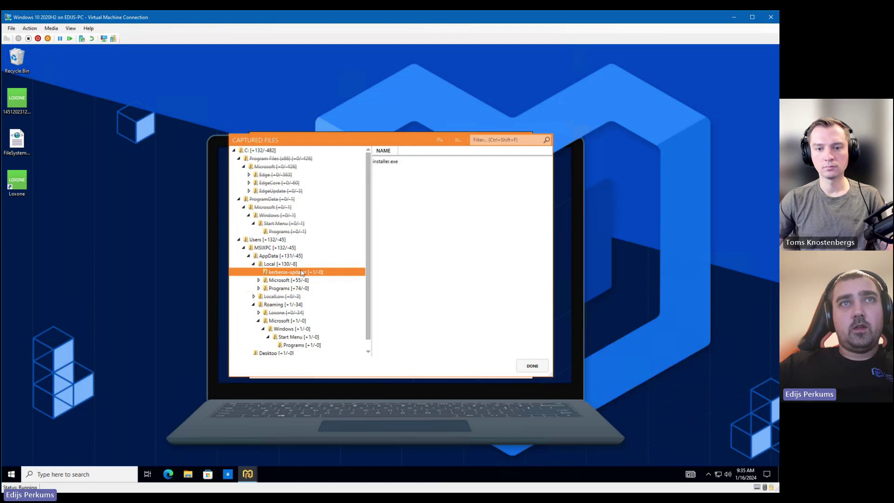
left_click(298, 289)
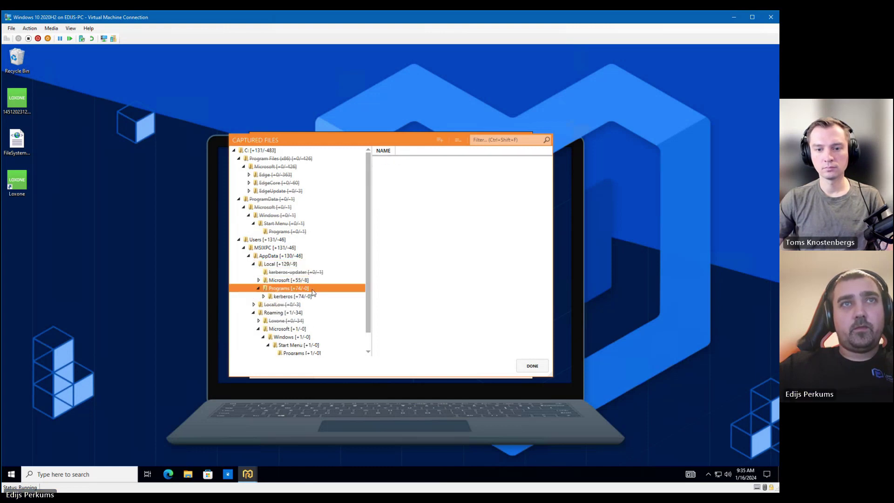
left_click(310, 297)
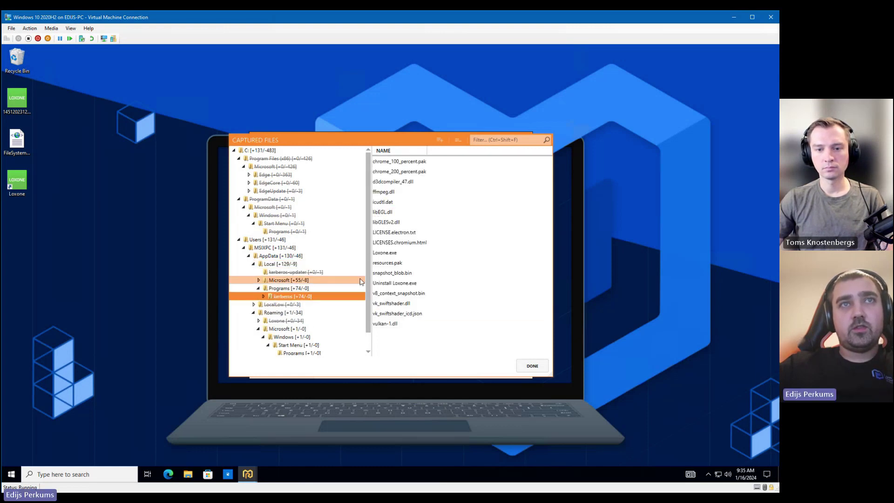
- Exclude the EdgeCore folder under Local\Microsoft
double_click(289, 282)
left_click(317, 290)
key("Delete")
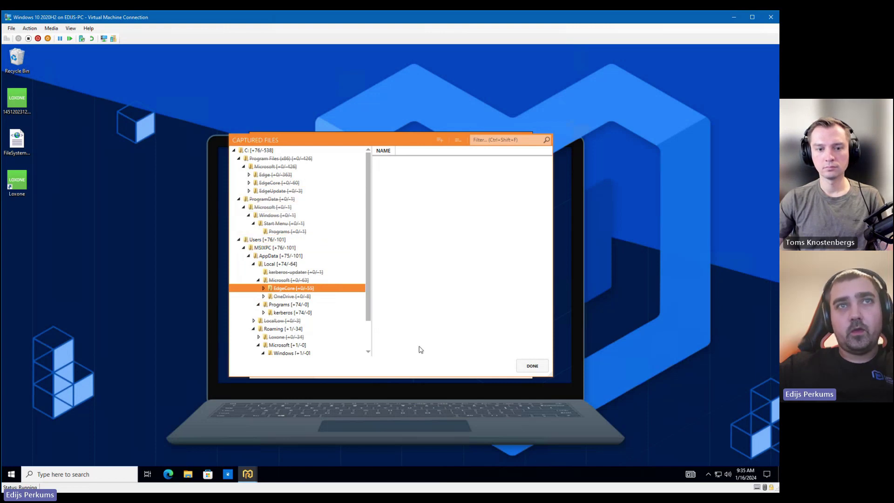
scroll(336, 332, "down", 2)
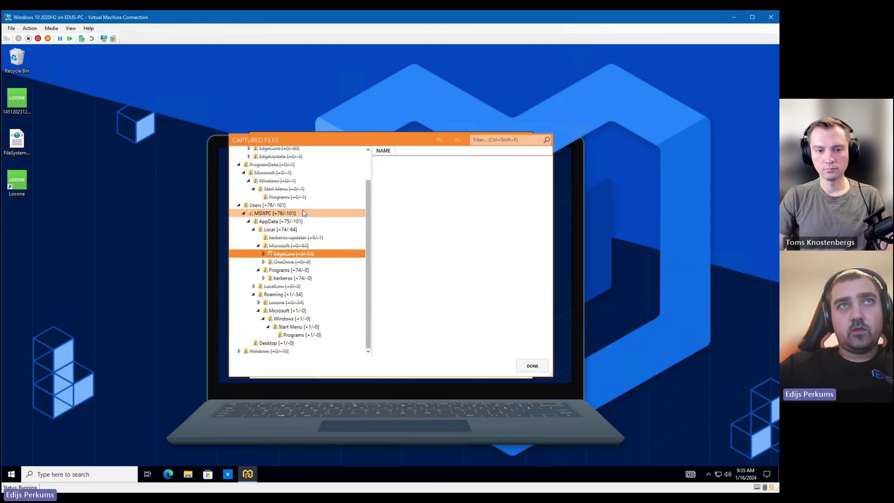
right_click(279, 206)
- Show only included items, verify the kerberos, Start Menu and Desktop Loxone.lnk entries, and finish
right_click(271, 214)
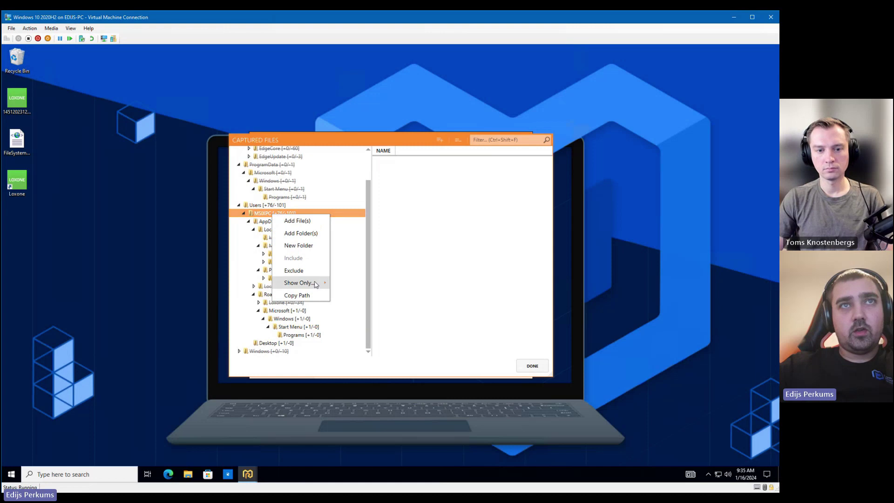
mouse_move(315, 283)
left_click(355, 283)
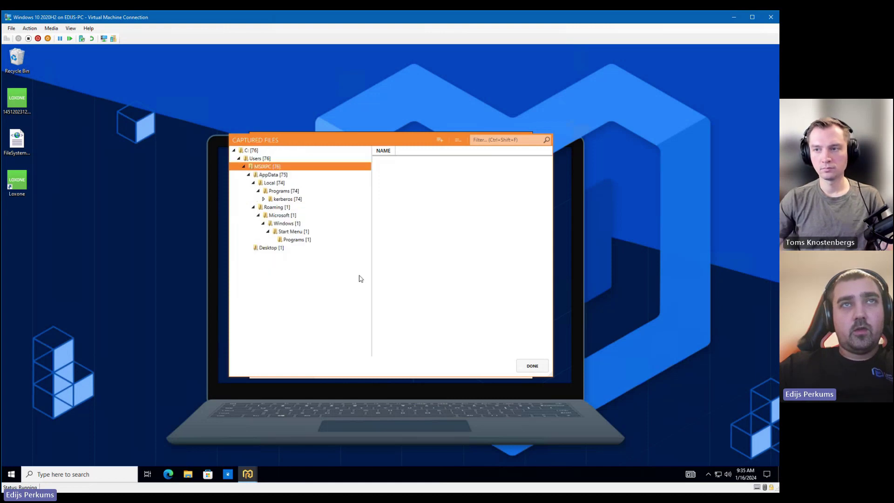
left_click(293, 201)
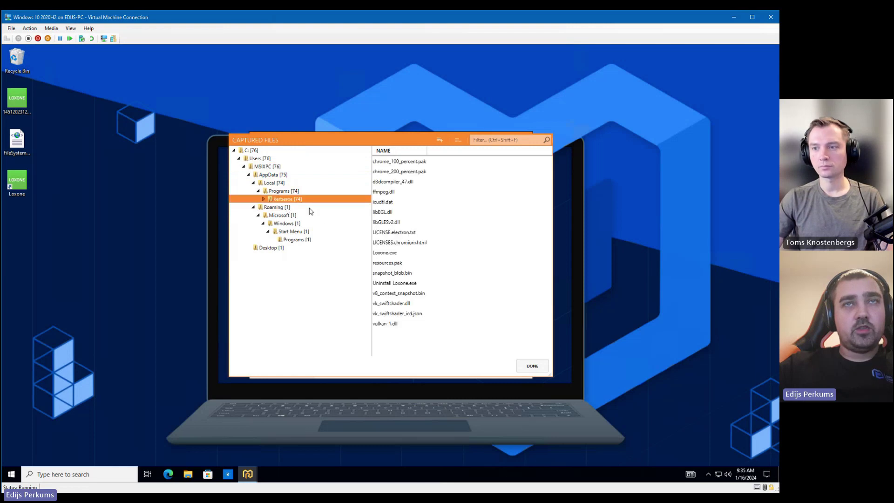
left_click(303, 241)
left_click(275, 248)
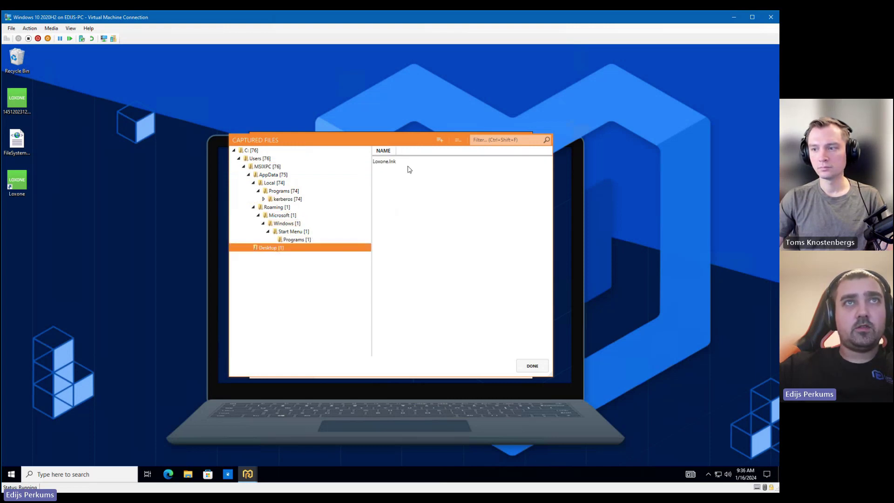
left_click(532, 366)
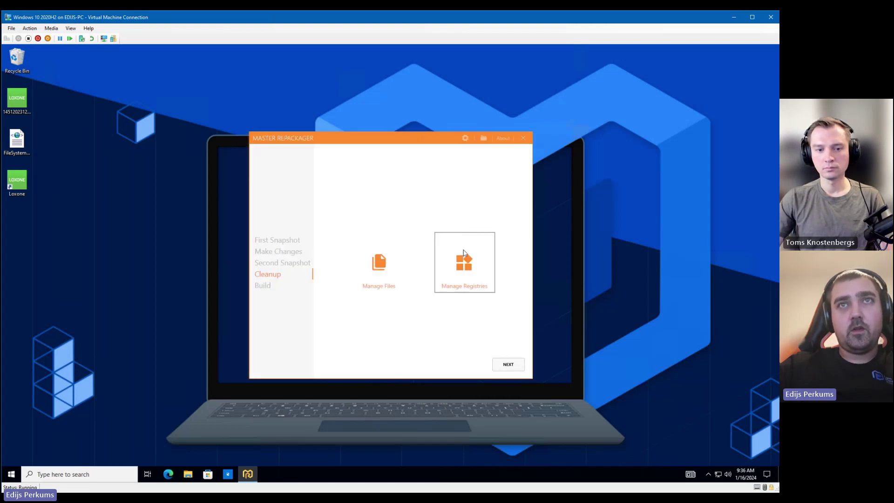
- Inspect the loxone, loxonecmd and lxkerberos protocol keys under HKCU\Software\Classes
left_click(464, 253)
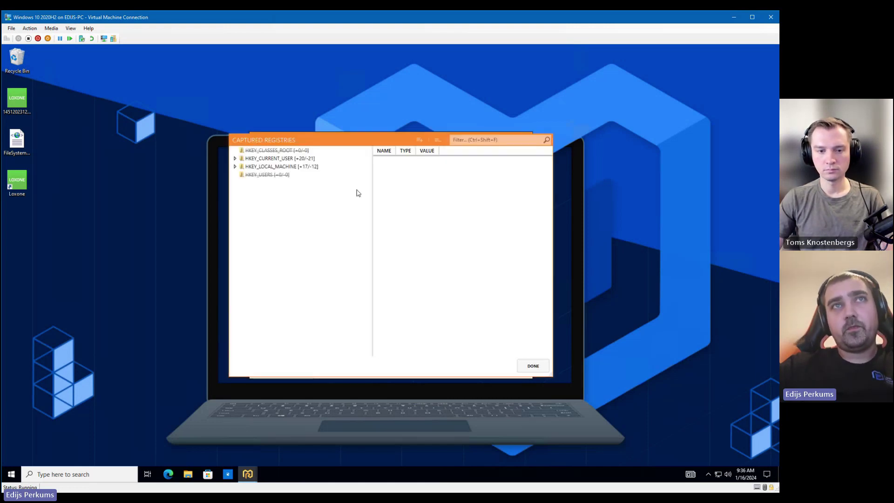
double_click(298, 159)
double_click(301, 166)
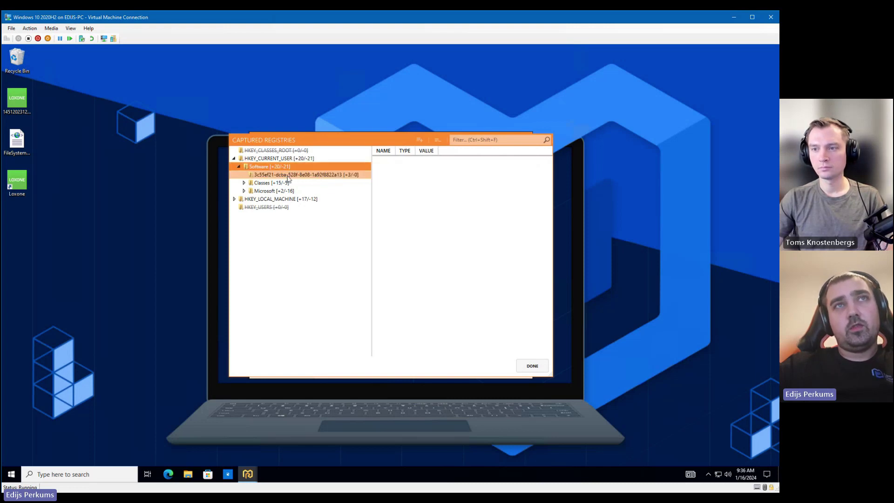
double_click(272, 182)
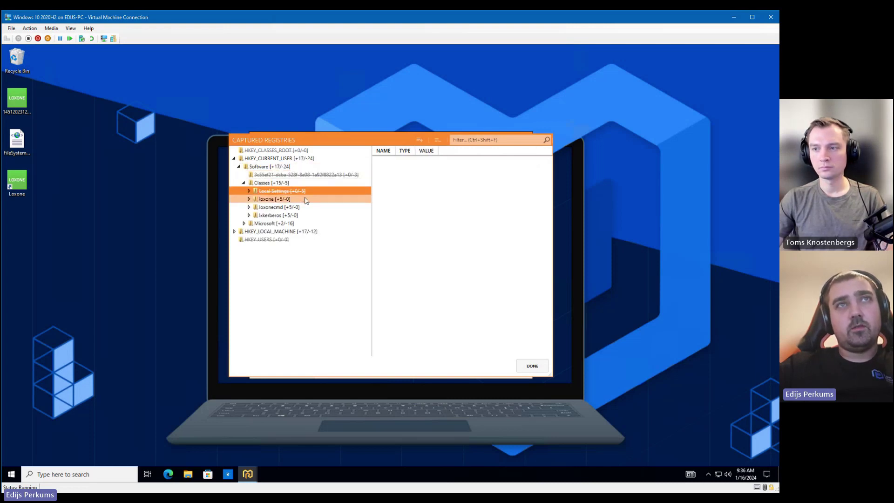
left_click(310, 200)
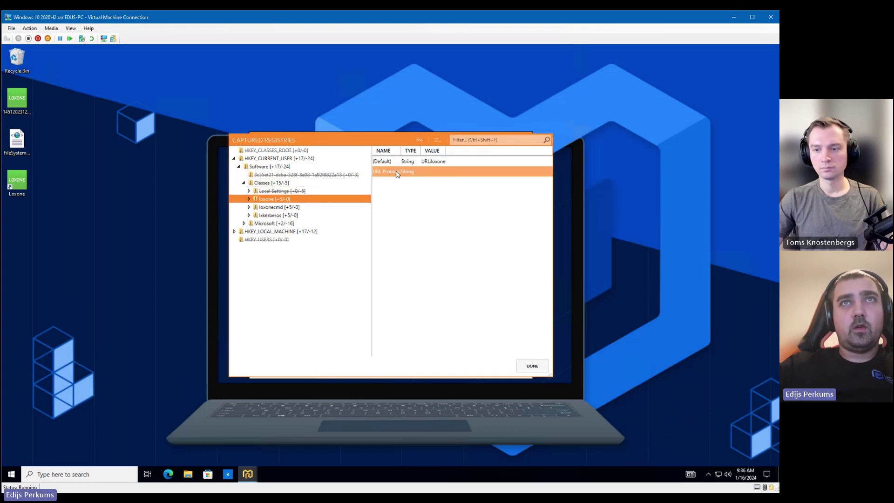
double_click(286, 207)
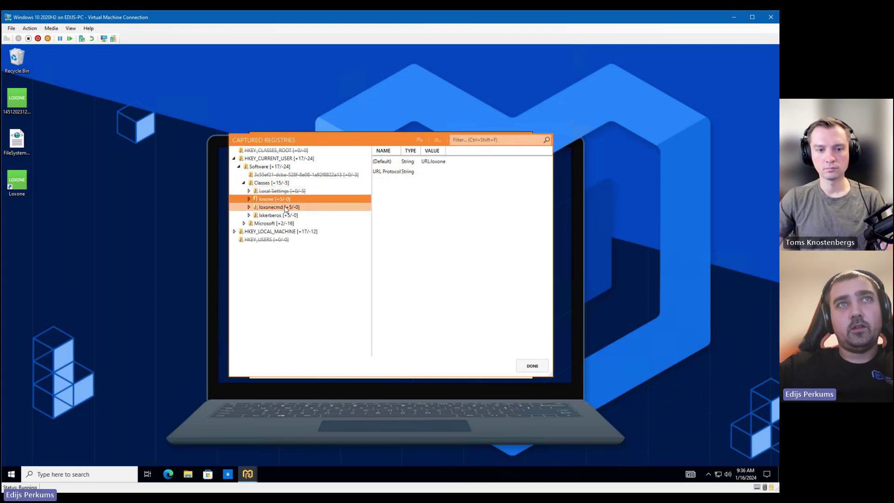
left_click(399, 173)
double_click(299, 224)
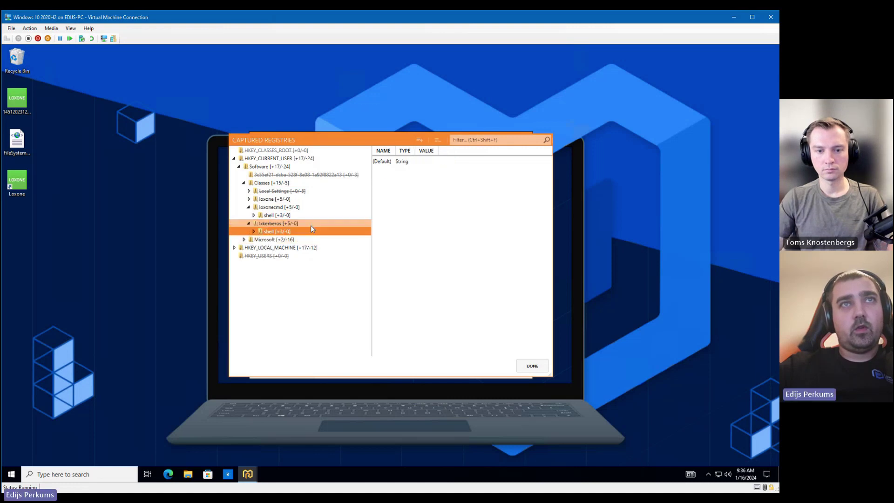
- Expand SystemCertificates to reveal AuthRoot and its values
double_click(308, 239)
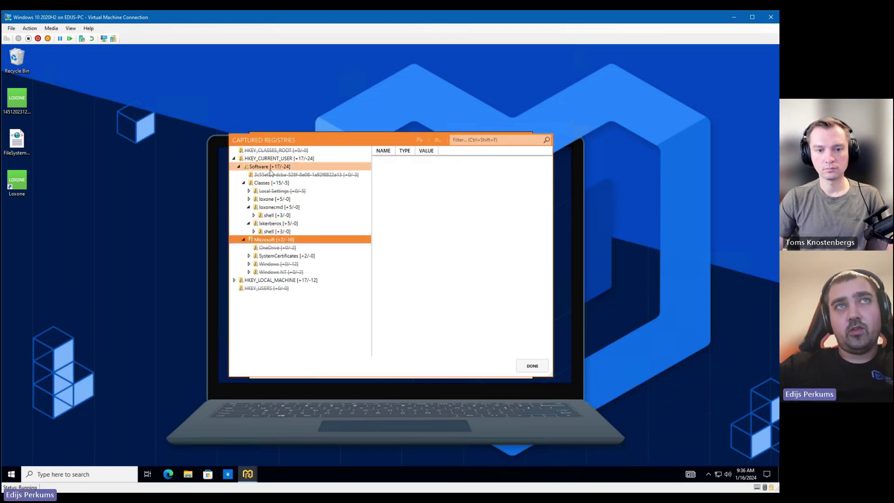
left_click(294, 255)
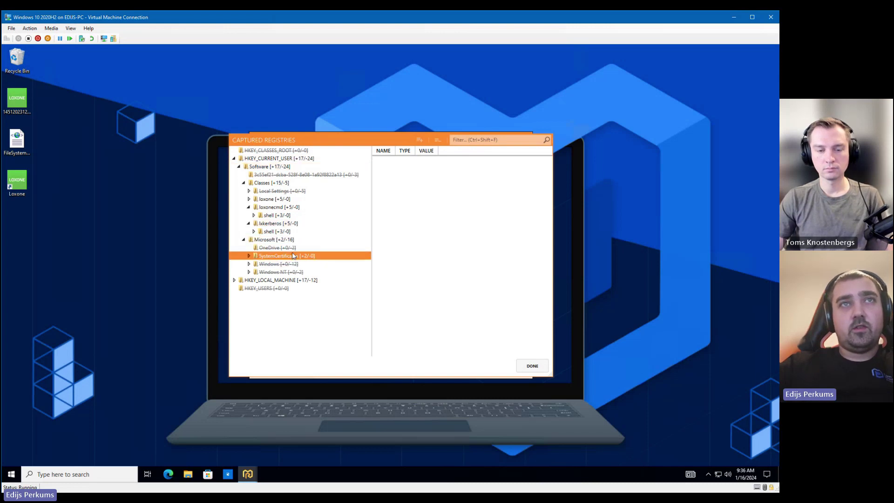
double_click(322, 255)
double_click(289, 263)
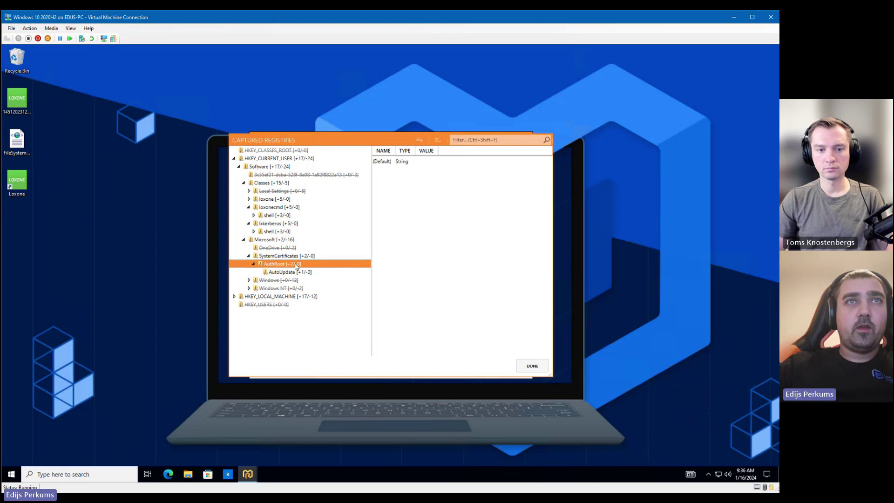
- Exclude SystemCertificates and the HKLM\SYSTEM CurrentControlSet Edge event-log keys
left_click(286, 272)
left_click(280, 255)
left_click(294, 264)
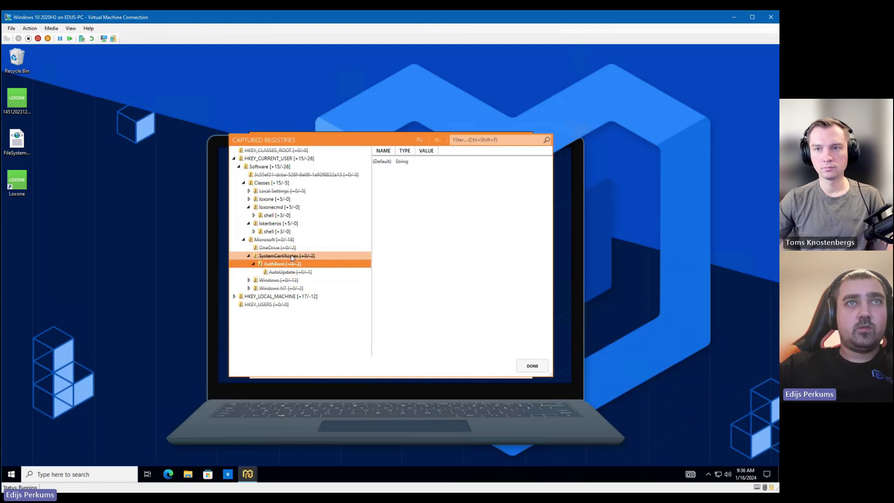
double_click(292, 255)
double_click(284, 280)
double_click(268, 296)
left_click(281, 304)
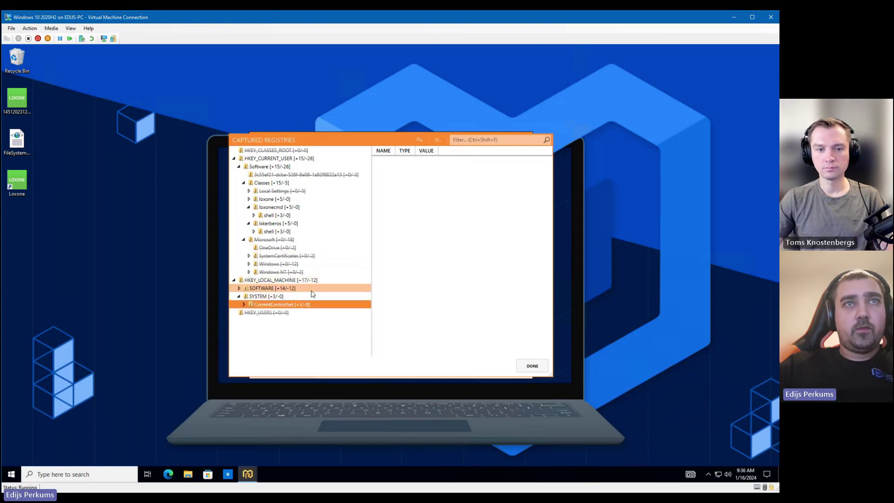
key("Right")
key("Right")
key("Right")
key("Right")
key("Right")
key("Right")
key("Right")
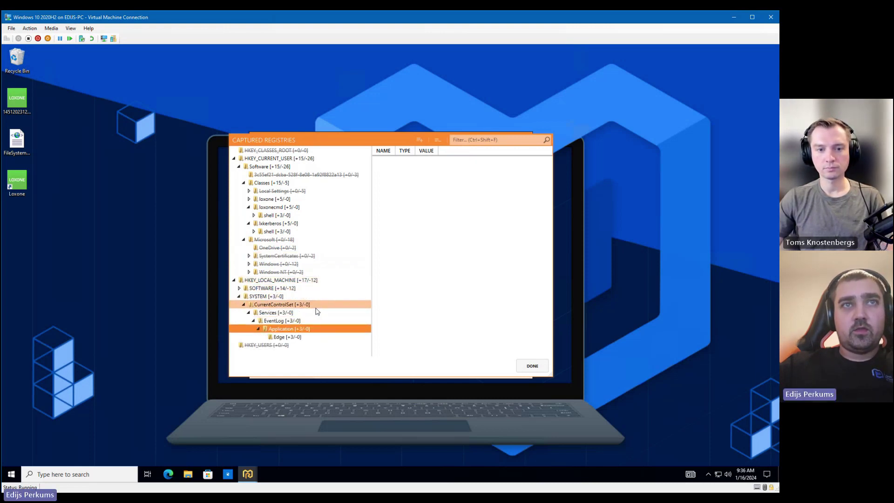
key("Down")
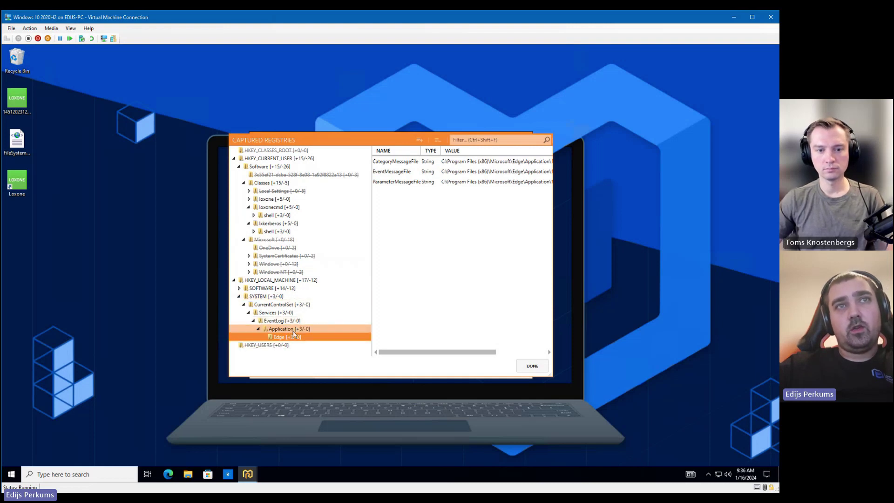
key("Delete")
- Widen the dialog and expand the four HKLM\SOFTWARE\Classes CLSID entries to their server keys
left_click(287, 289)
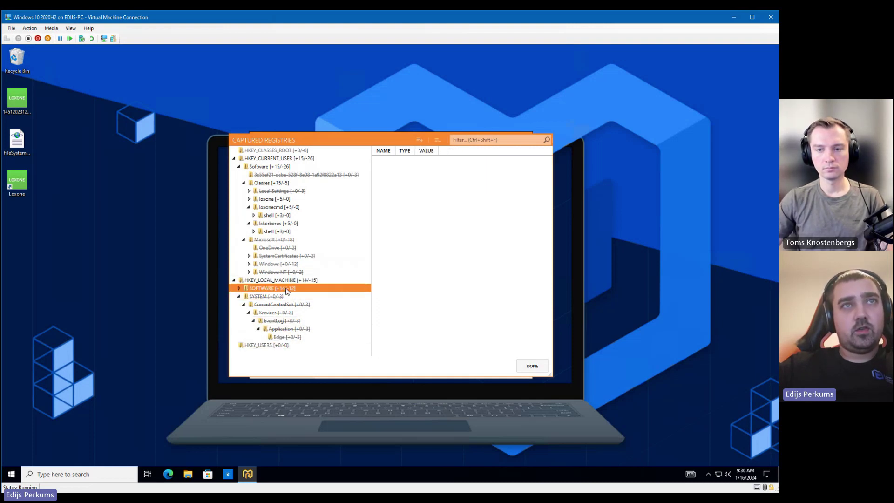
double_click(286, 289)
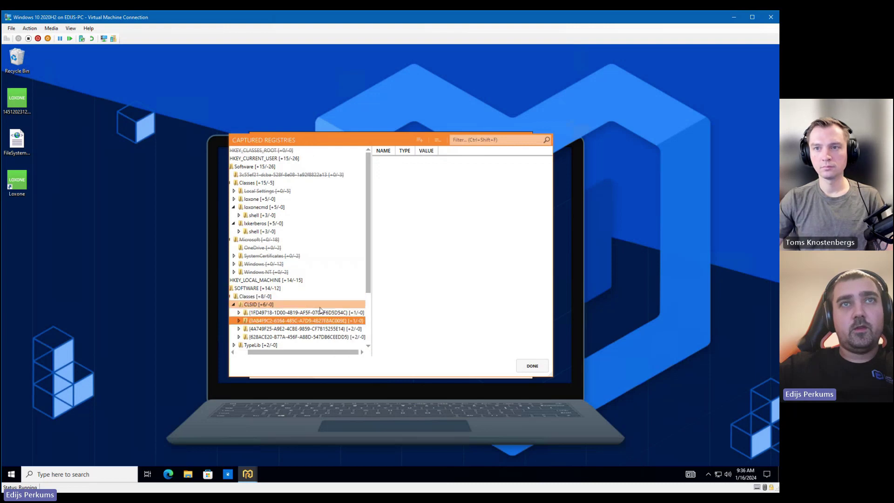
double_click(320, 312)
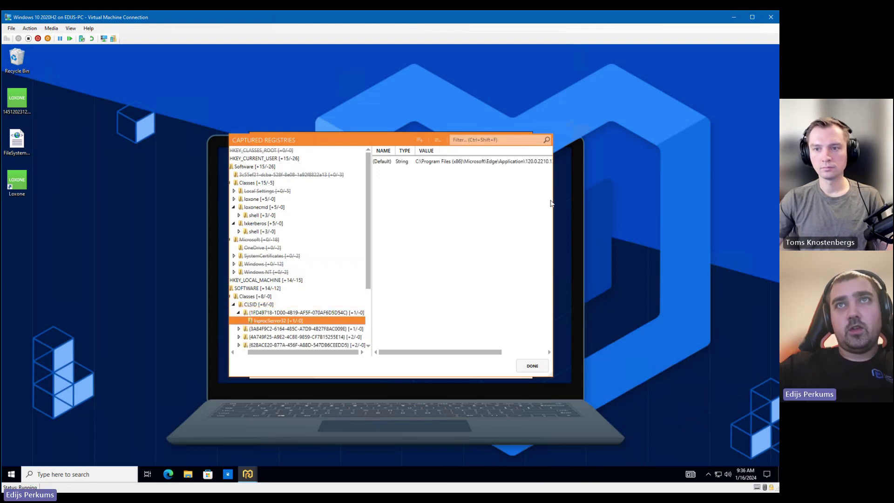
left_click_drag(553, 201, 698, 201)
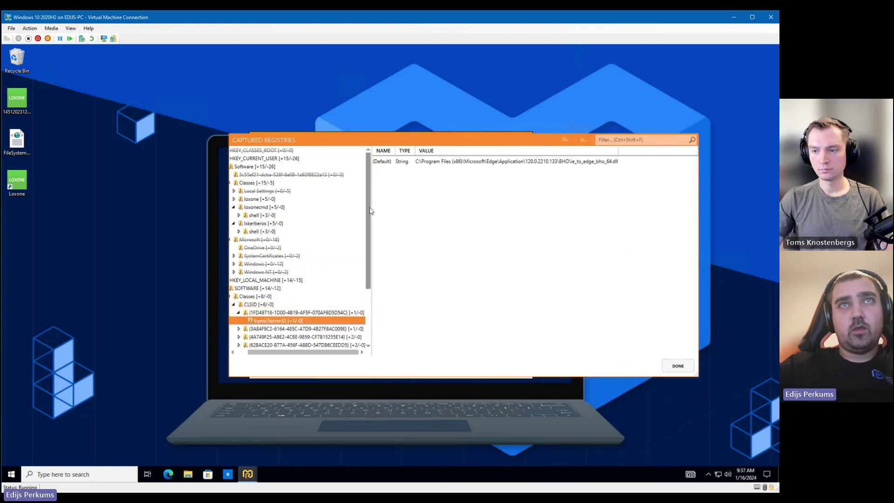
left_click_drag(372, 211, 466, 211)
double_click(325, 329)
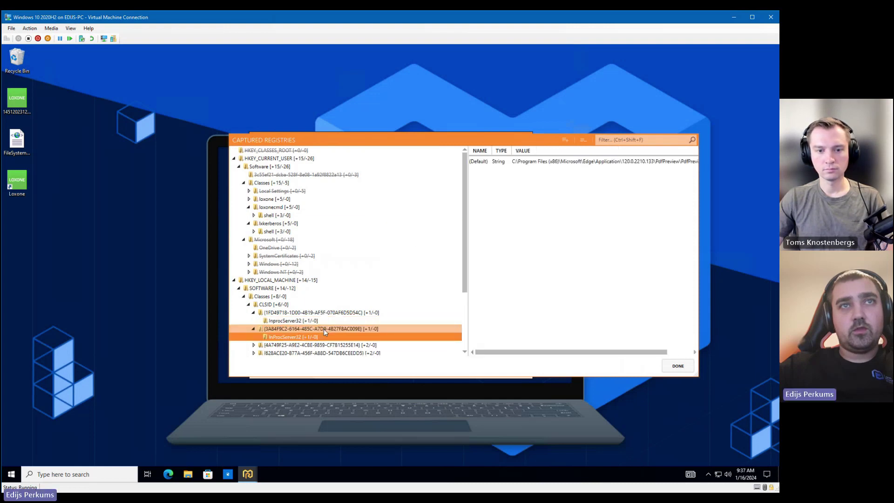
double_click(349, 346)
left_click(335, 353)
scroll(335, 303, "down", 3)
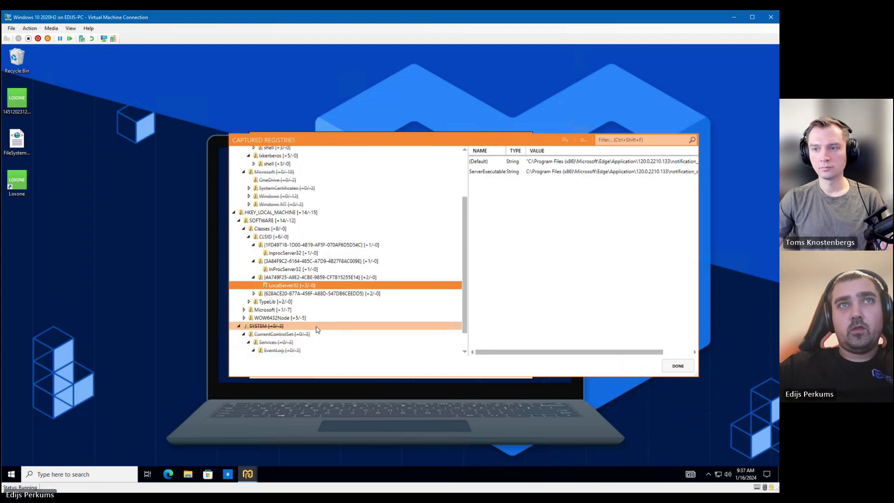
left_click(299, 293)
double_click(300, 293)
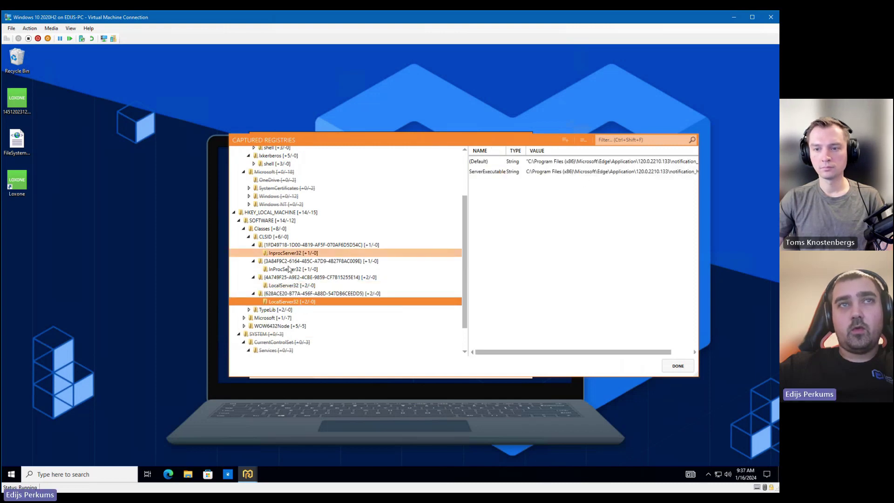
- Expand the TypeLib library key down to its 1.0\0 win32 and win64 values
left_click(281, 309)
double_click(280, 310)
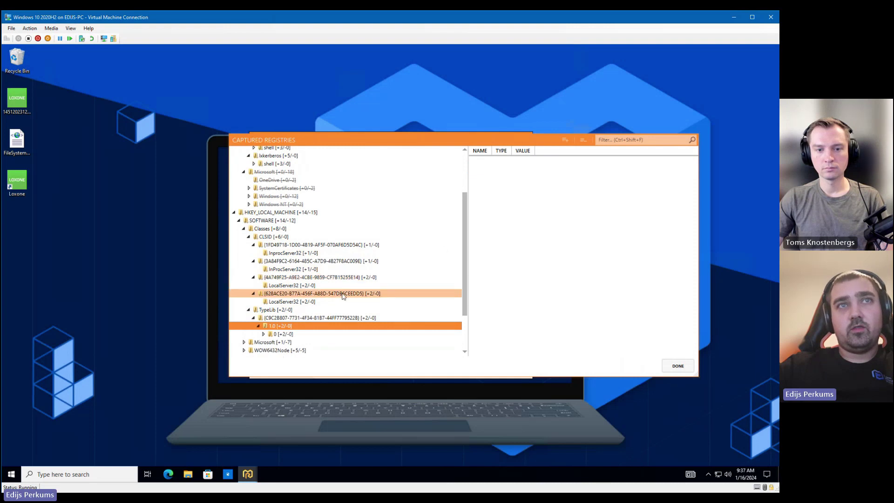
double_click(317, 319)
key("Right")
key("Down")
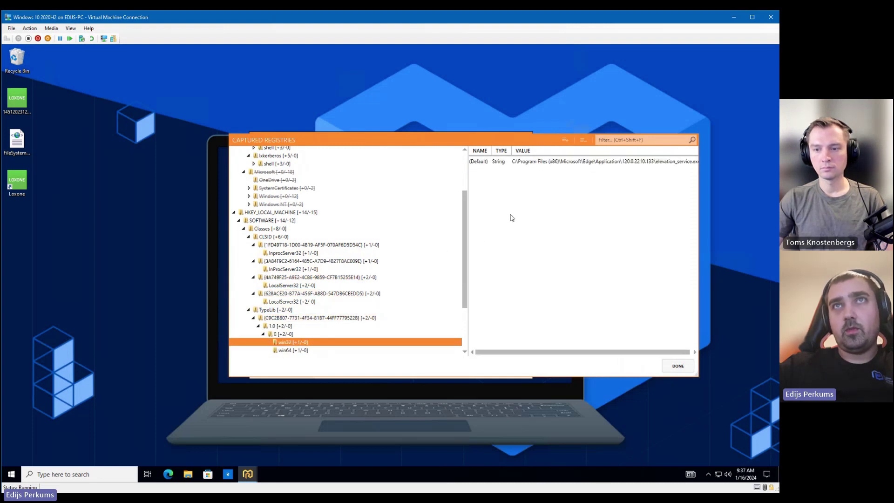
key("Down")
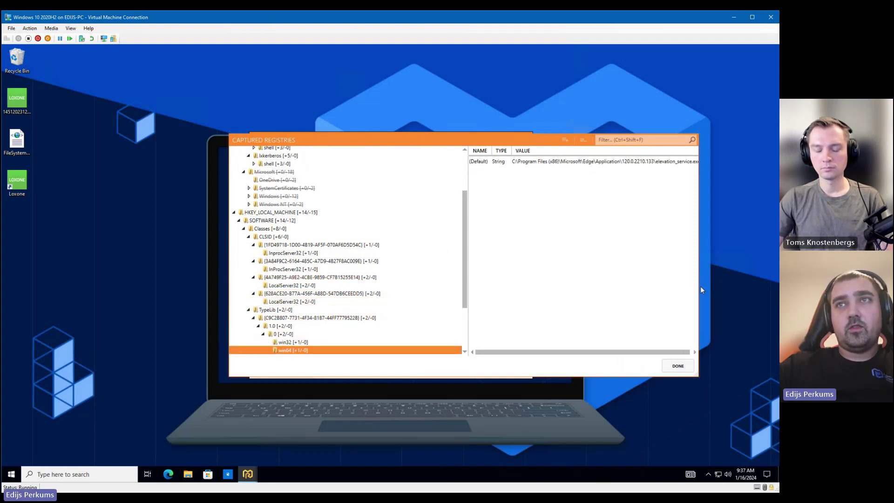
left_click_drag(700, 289, 737, 289)
scroll(326, 298, "down", 2)
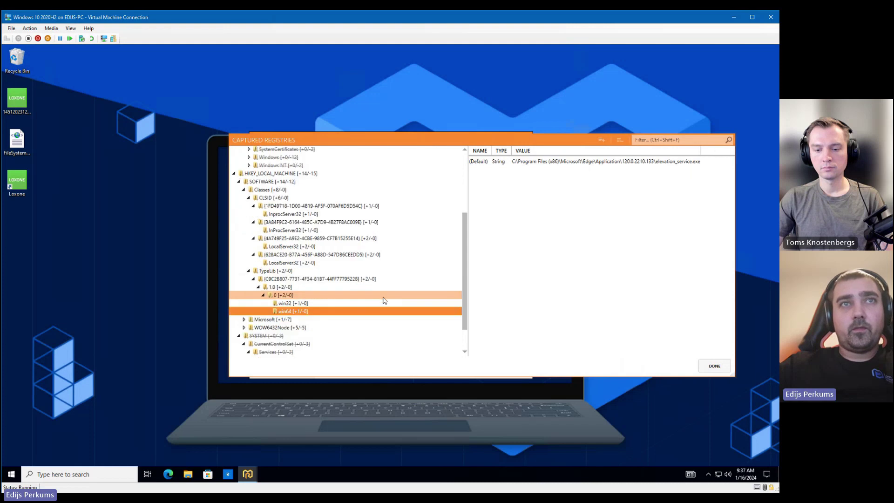
left_click(290, 319)
left_click(290, 312)
- Exclude the Internet Explorer Low Rights ElevationPolicy AppPath entry under HKLM SOFTWARE\Microsoft
left_click(276, 197)
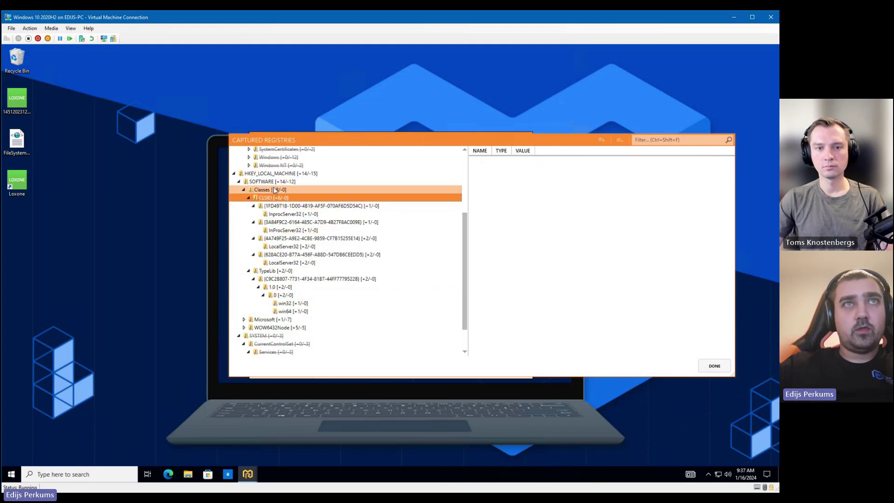
double_click(298, 320)
key("Down")
key("Down")
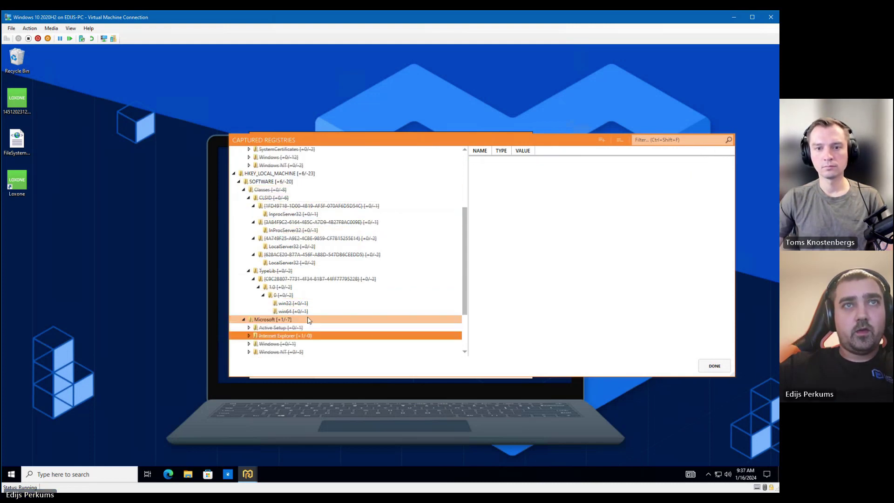
key("Right")
key("Down")
key("Right")
key("Down")
key("Right")
key("Down")
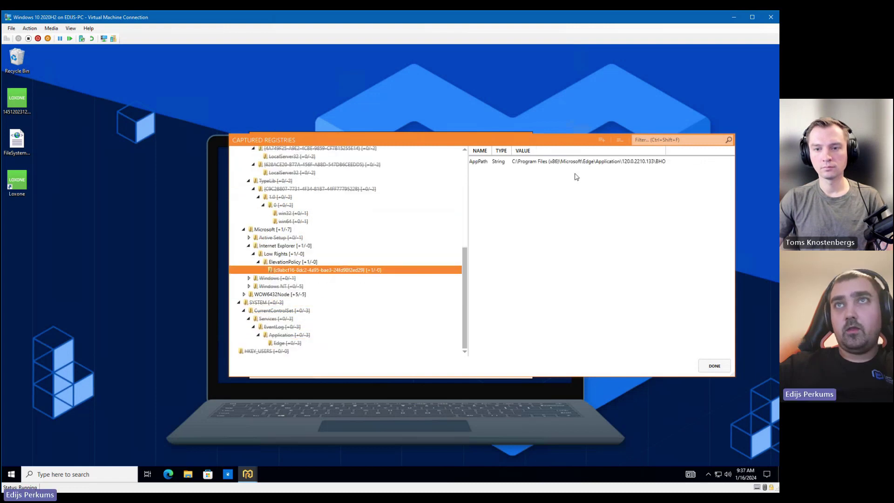
left_click(577, 162)
key("Delete")
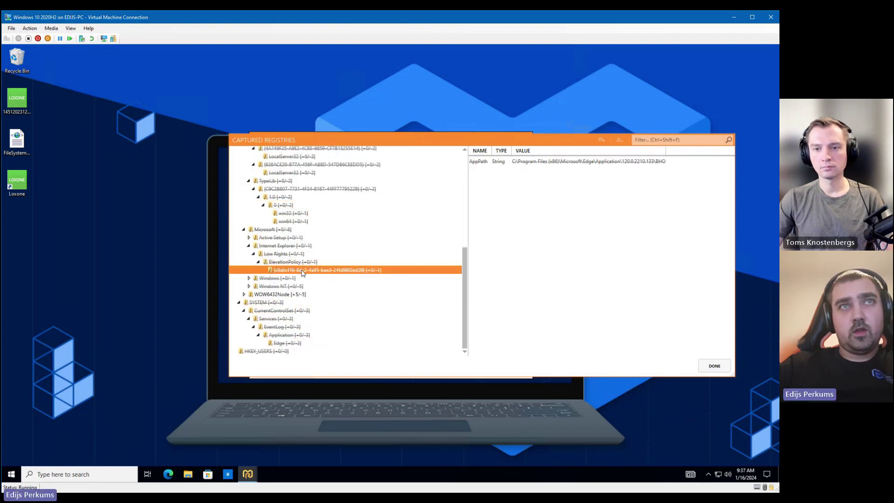
- Inspect the WOW6432Node Classes CLSID entries, including the PdfPreviewHandler InProcServer32 path
double_click(300, 294)
left_click(314, 303)
key("Right")
key("Down")
key("Right")
key("Down")
key("Right")
key("Down")
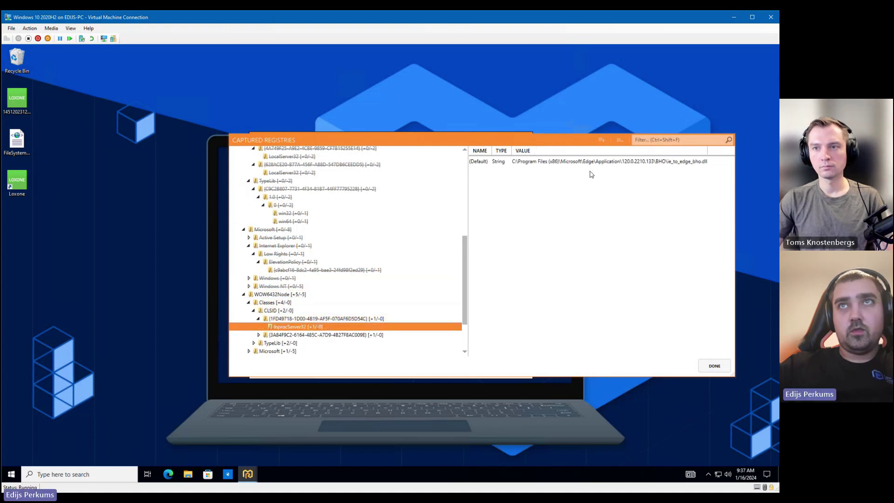
key("Down")
key("Right")
key("Down")
scroll(330, 303, "down", 2)
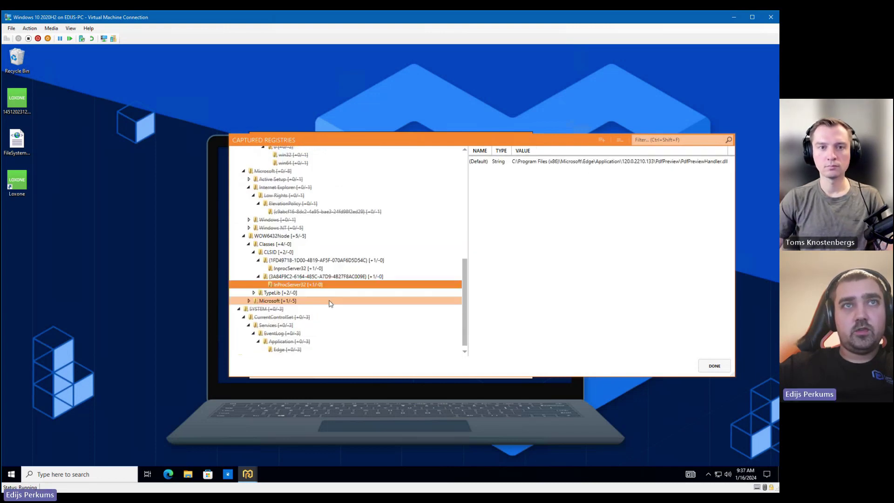
- Inspect the WOW6432Node TypeLib win32 and win64 values and the Microsoft key
key("Down")
key("Right")
key("Down")
key("Right")
key("Down")
key("Right")
key("Down")
key("Right")
key("Down")
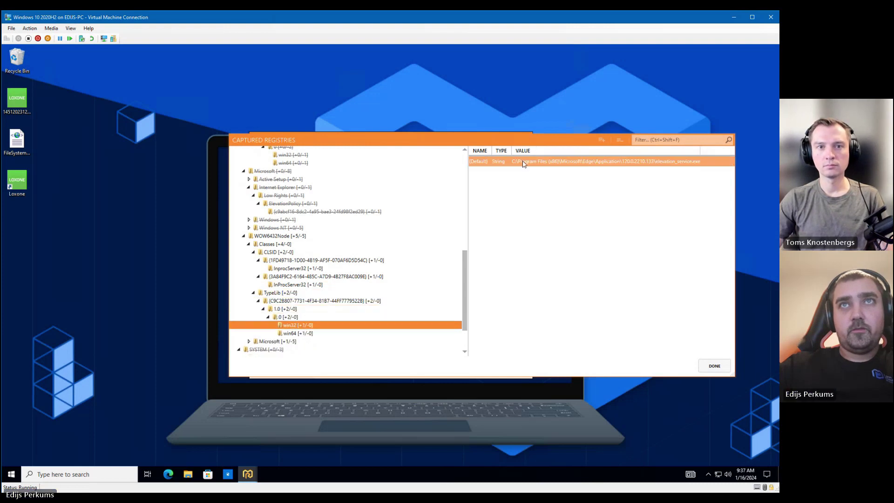
scroll(315, 302, "down", 2)
key("Down")
key("Down")
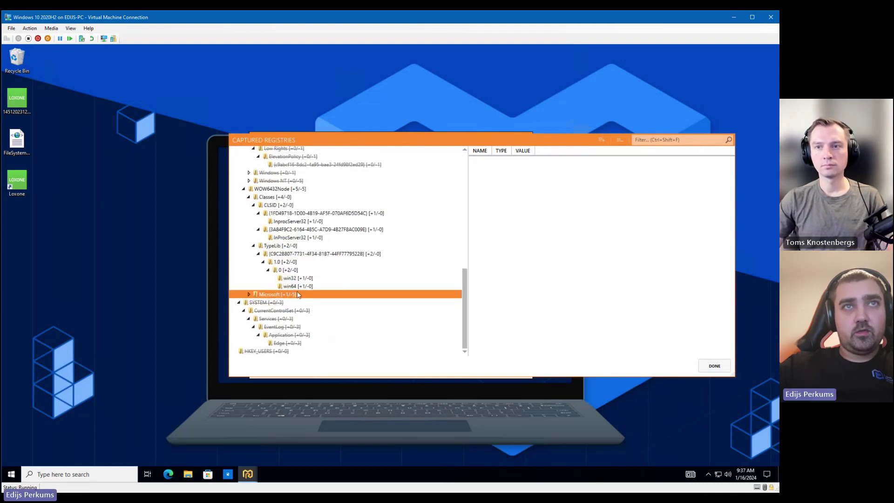
key("Right")
key("Down")
key("Right")
key("Down")
key("Right")
key("Down")
key("Down")
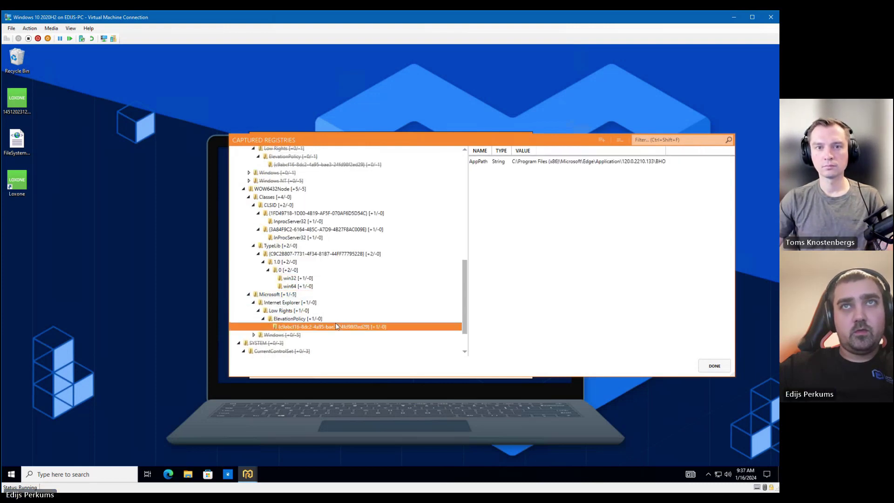
- Exclude the WOW6432Node Internet Explorer and CLSID keys, then collapse WOW6432Node
left_click(294, 304)
key("Delete")
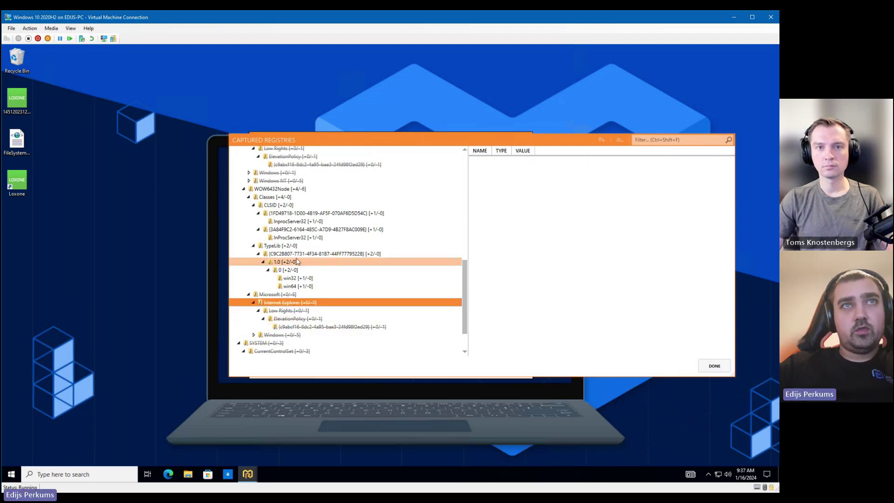
left_click(278, 205)
key("Delete")
left_click(280, 200)
double_click(282, 188)
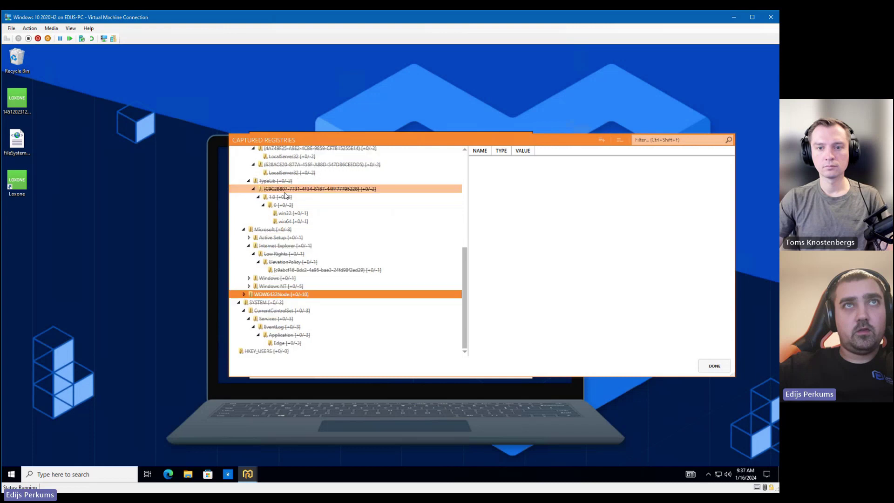
- Show only included keys, check the lxkerberos protocol values, and finish the registry review
right_click(287, 198)
left_click(373, 240)
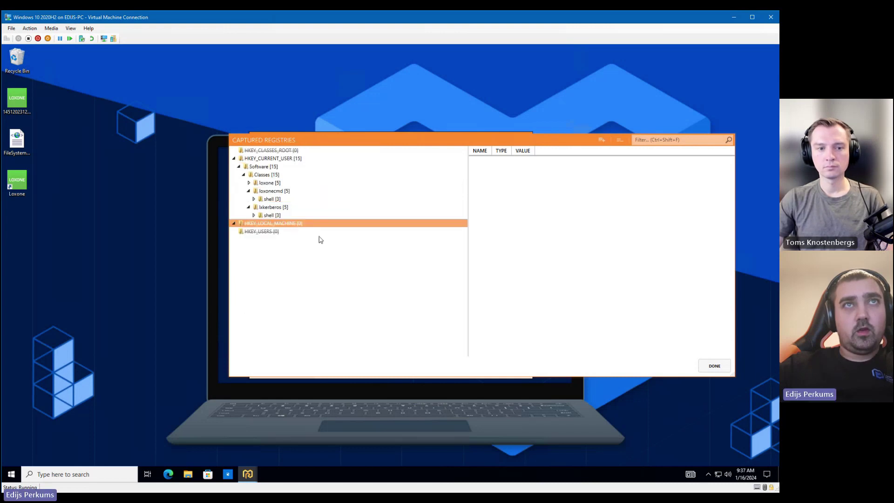
left_click(285, 207)
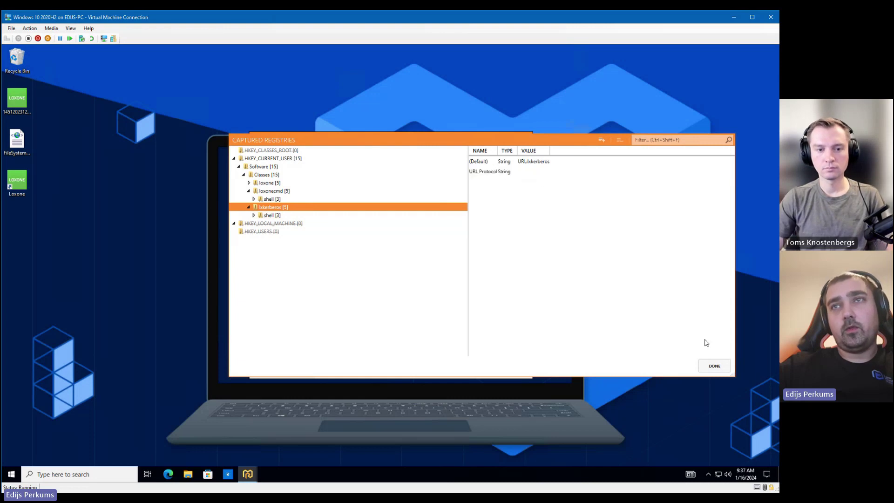
left_click(714, 366)
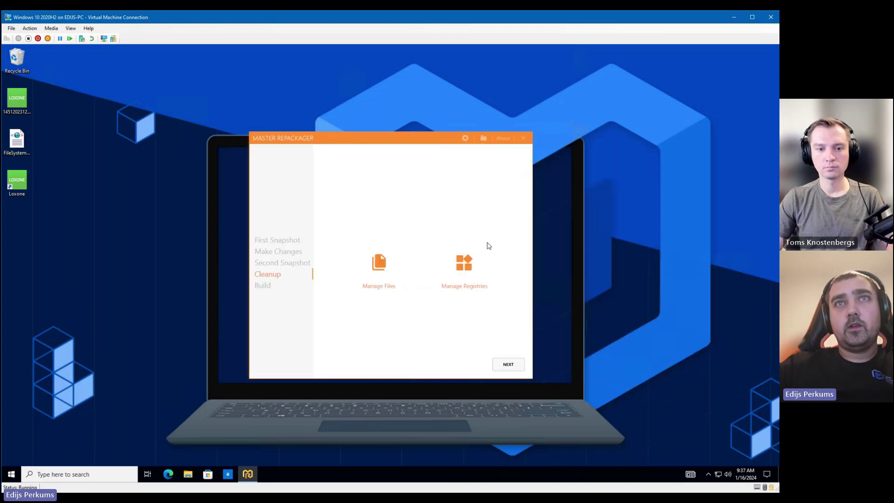
- Build Loxone 14.51.511.msi and acknowledge the Build successful message
left_click(508, 364)
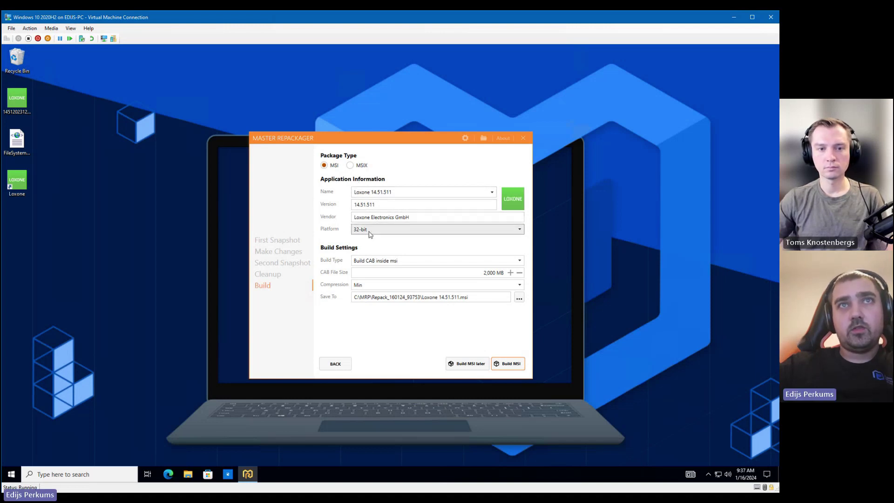
left_click(507, 364)
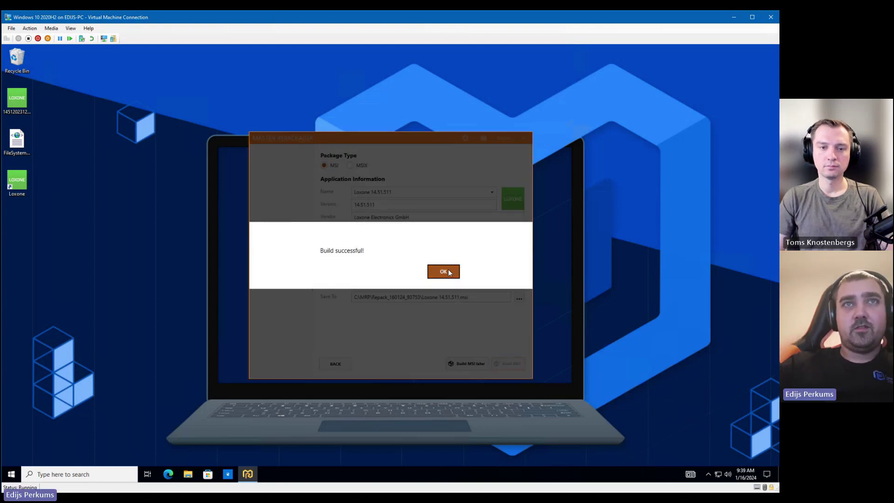
left_click(449, 276)
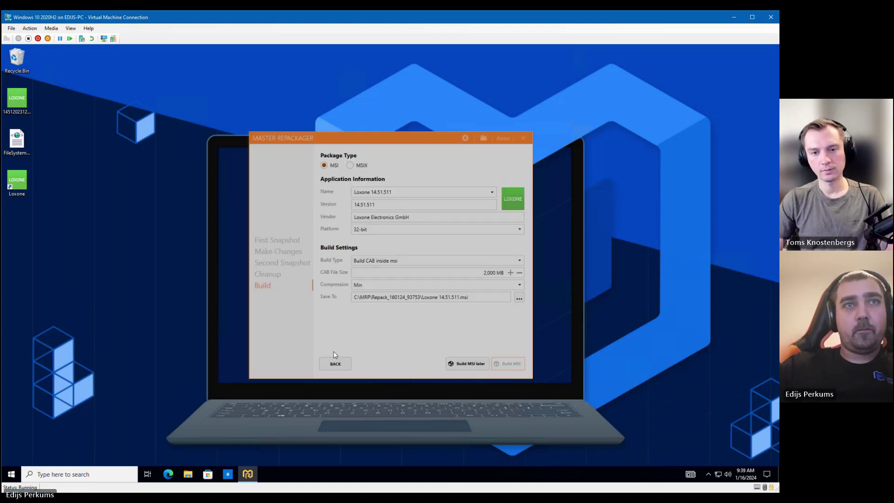
- Close the repackager, back up Loxone 14.51.511.msi as a copy, and open the original in Master Packager
left_click(523, 139)
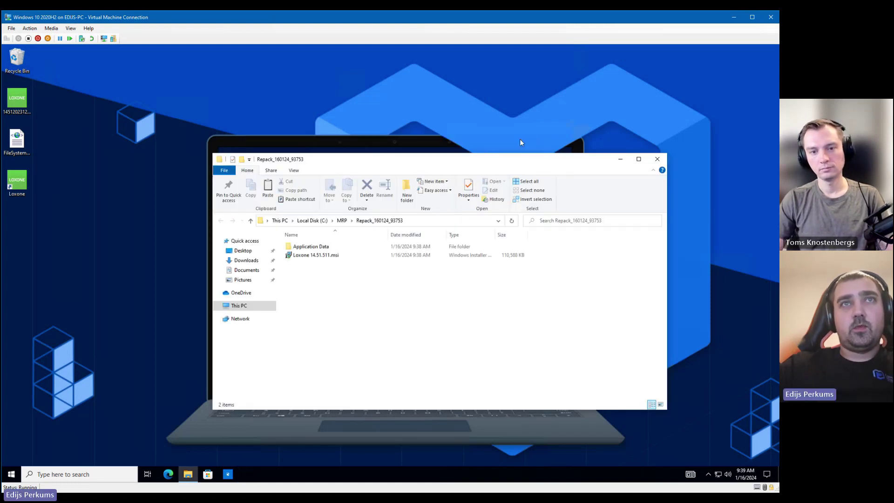
left_click(320, 257)
right_click(321, 259)
left_click(315, 262)
key("ctrl+v")
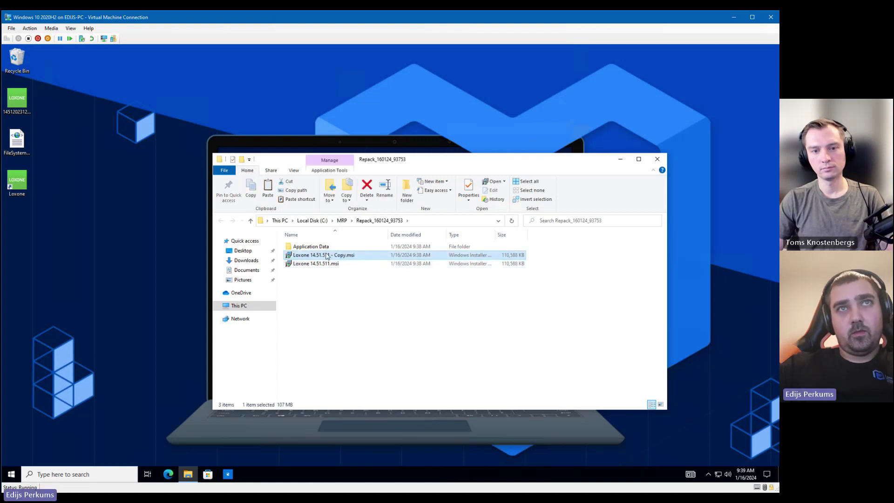
right_click(322, 265)
left_click(340, 270)
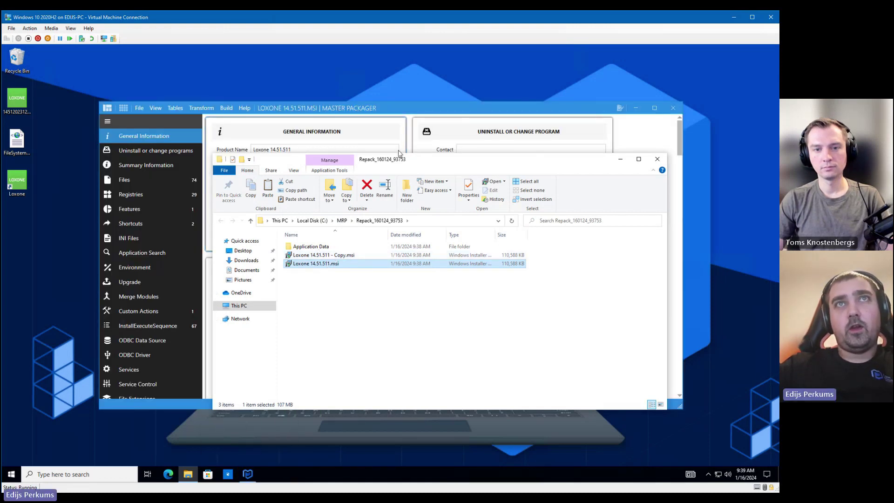
- Move the kerberos folder from LocalAppDataFolder\Programs into ProgramFilesFolder
left_click_drag(403, 113, 388, 110)
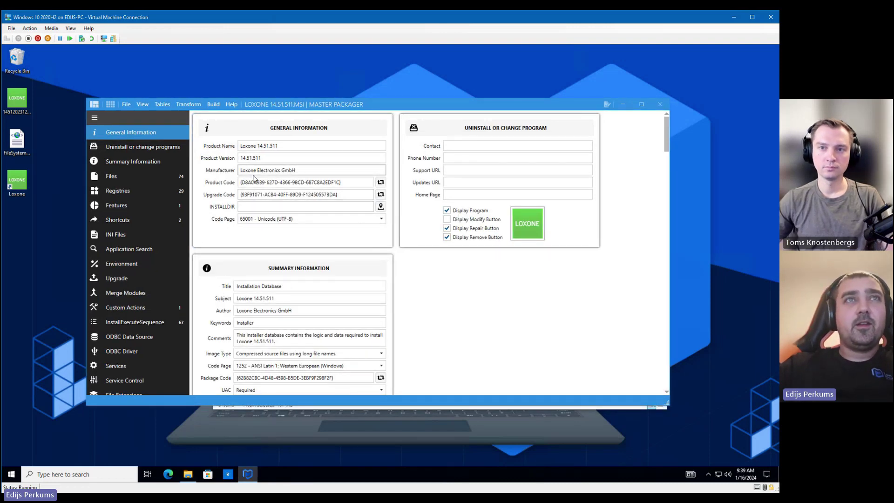
left_click(161, 180)
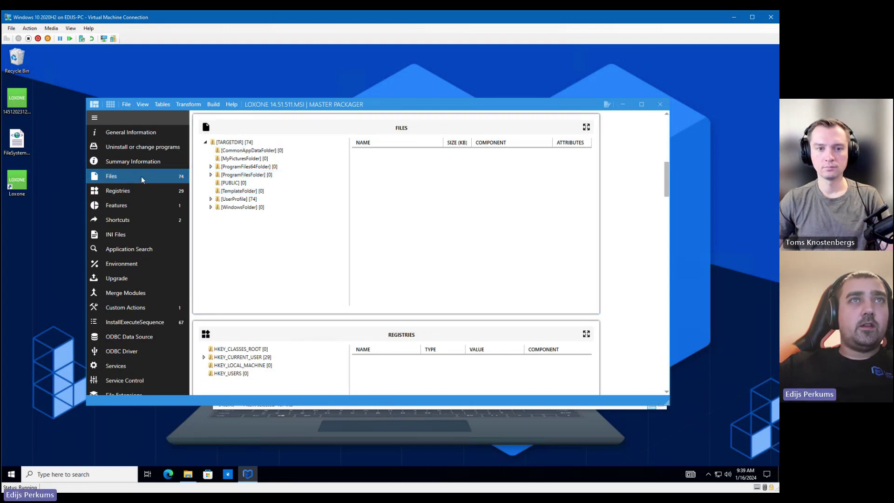
double_click(237, 199)
double_click(262, 232)
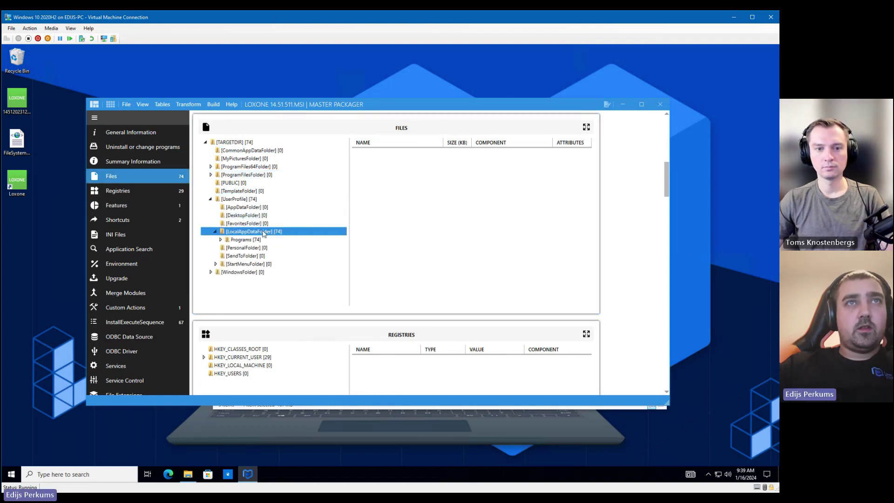
left_click(267, 239)
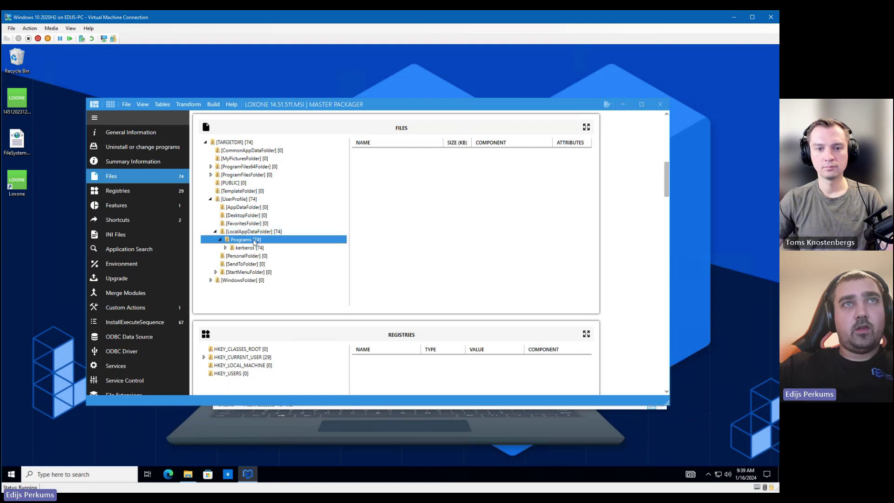
left_click(251, 248)
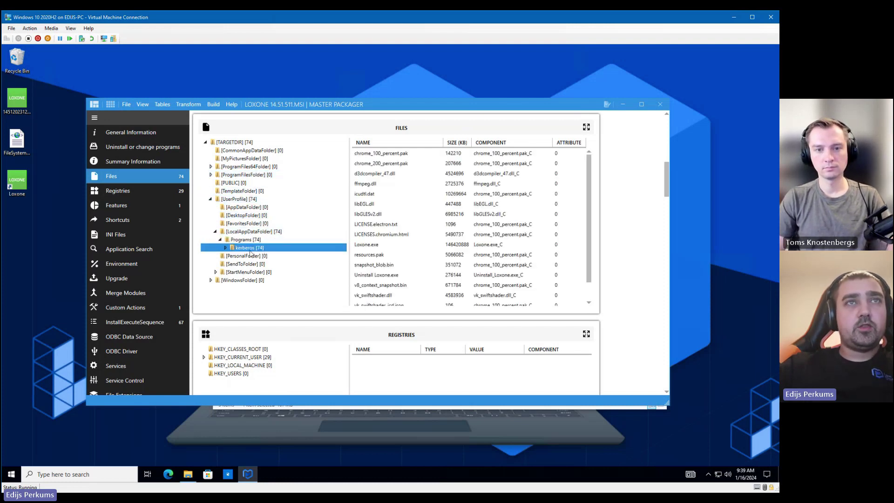
left_click_drag(255, 180, 254, 180)
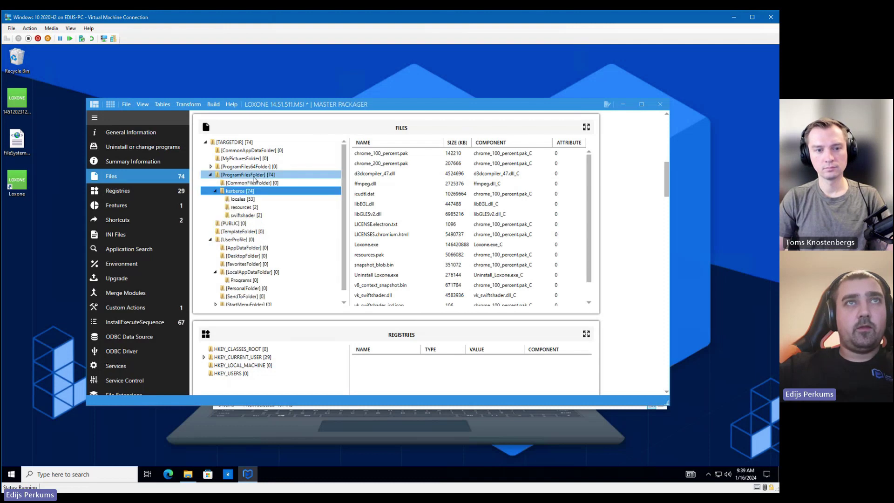
- Delete the now-empty Programs folder under LocalAppDataFolder
left_click(249, 281)
right_click(249, 281)
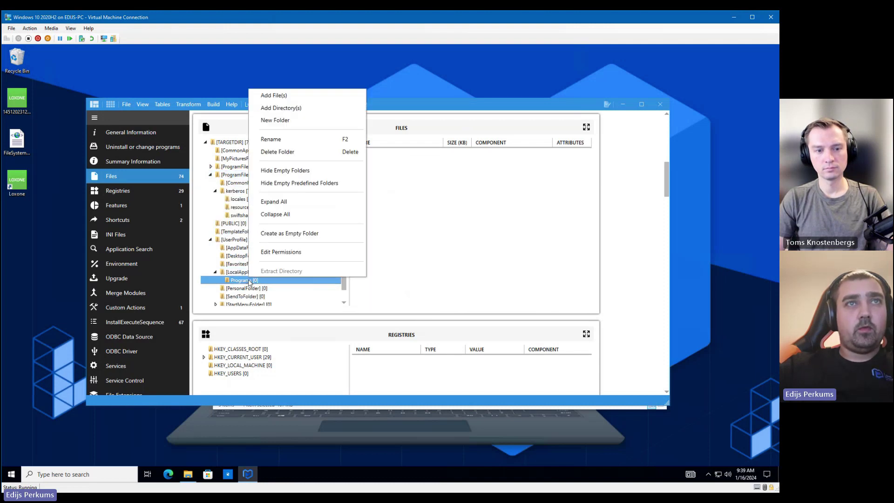
left_click(270, 154)
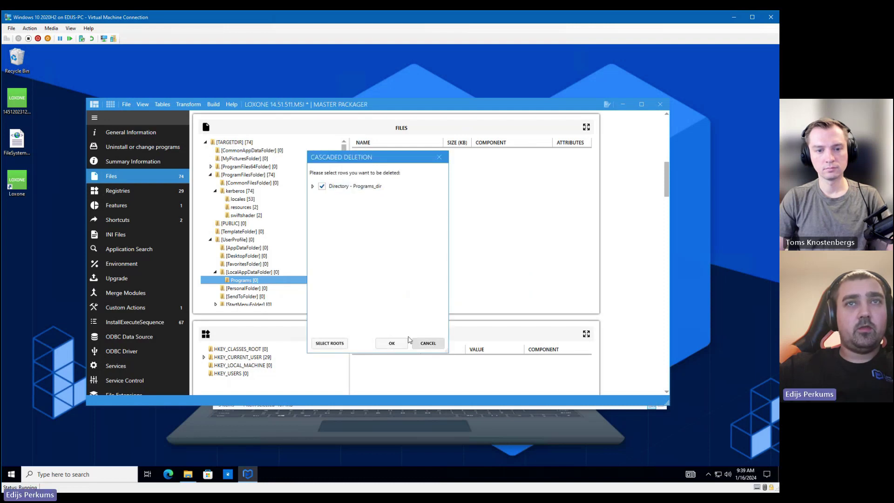
left_click(405, 343)
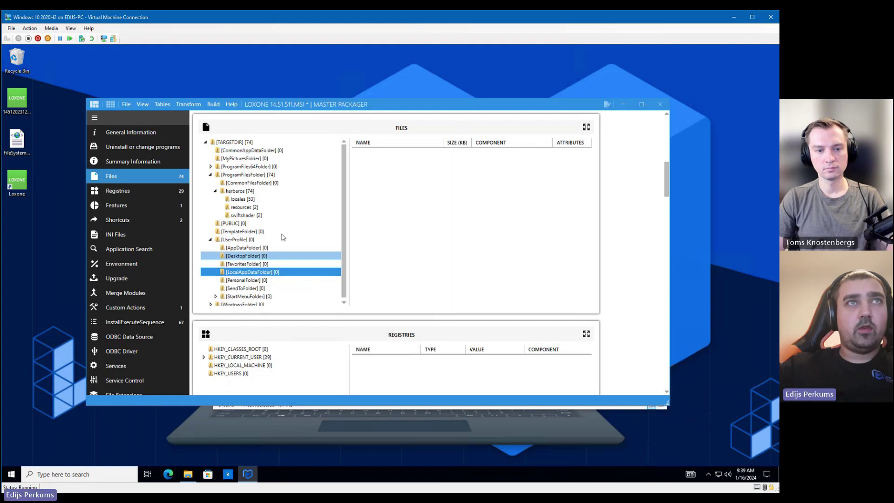
- Inspect HKCU\Software: the loxone URL Protocol value and the [ProductName]\[ProductVersion] values
left_click(145, 196)
double_click(251, 150)
double_click(291, 159)
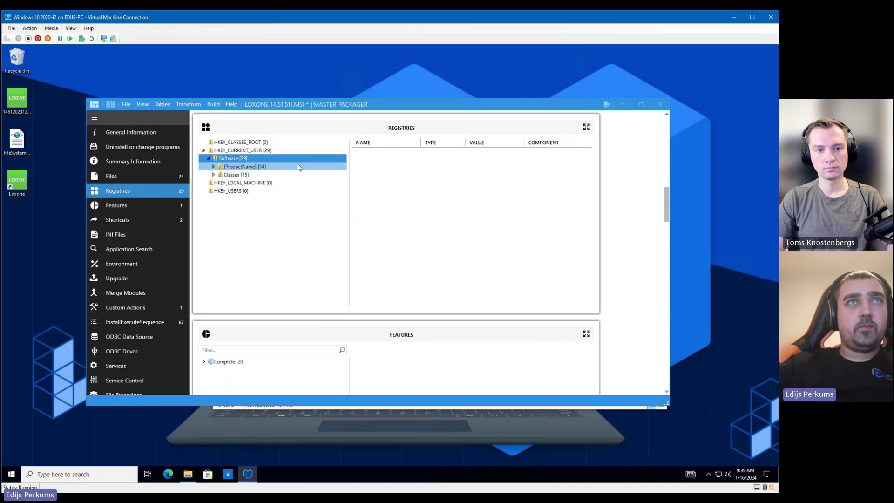
left_click(255, 167)
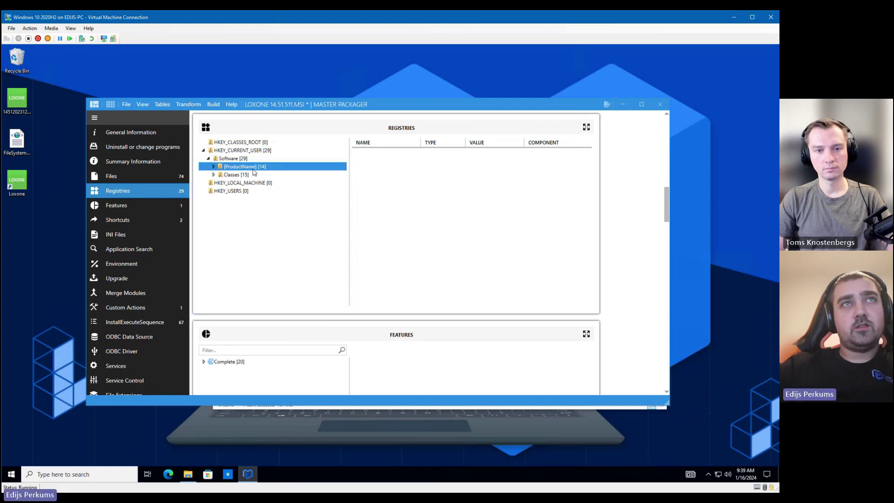
double_click(247, 175)
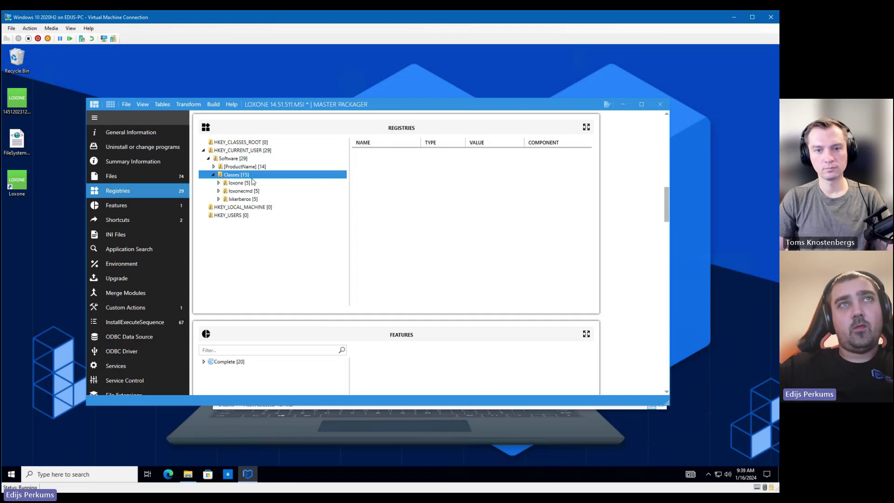
left_click(261, 183)
left_click(375, 165)
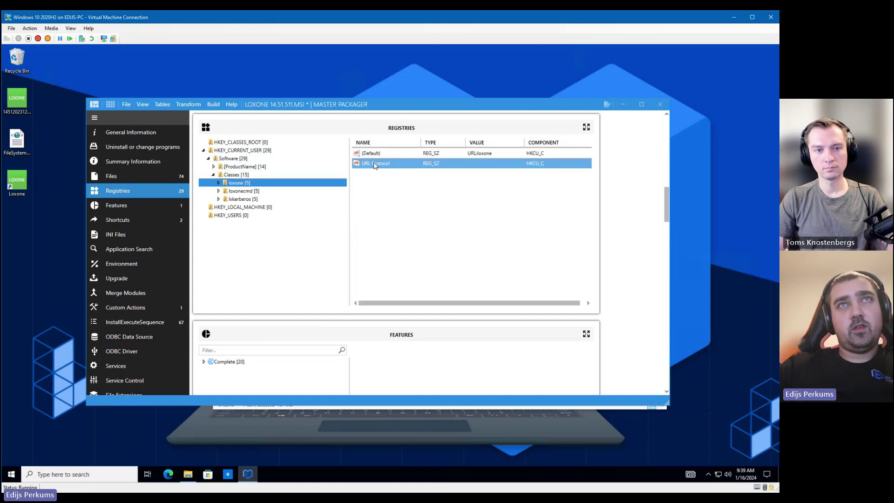
left_click(246, 167)
double_click(246, 167)
left_click(252, 175)
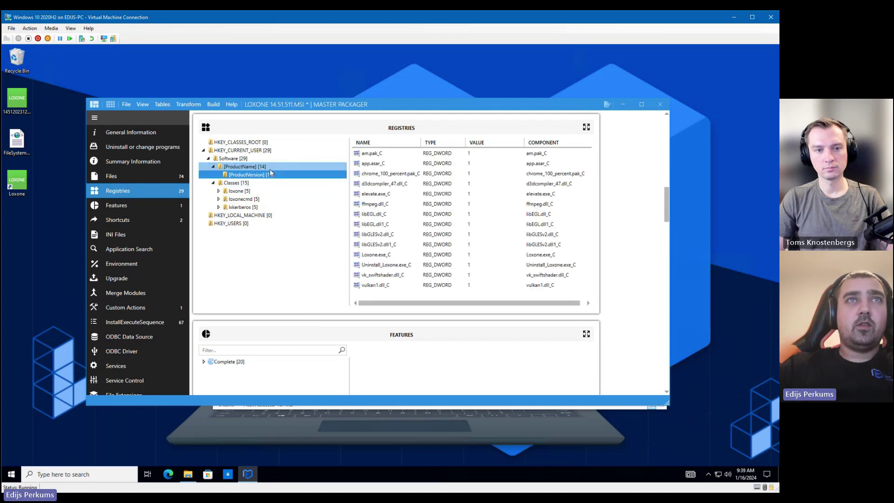
left_click(399, 175)
mouse_move(395, 204)
left_mouse_down()
mouse_move(400, 264)
mouse_move(391, 205)
left_mouse_up()
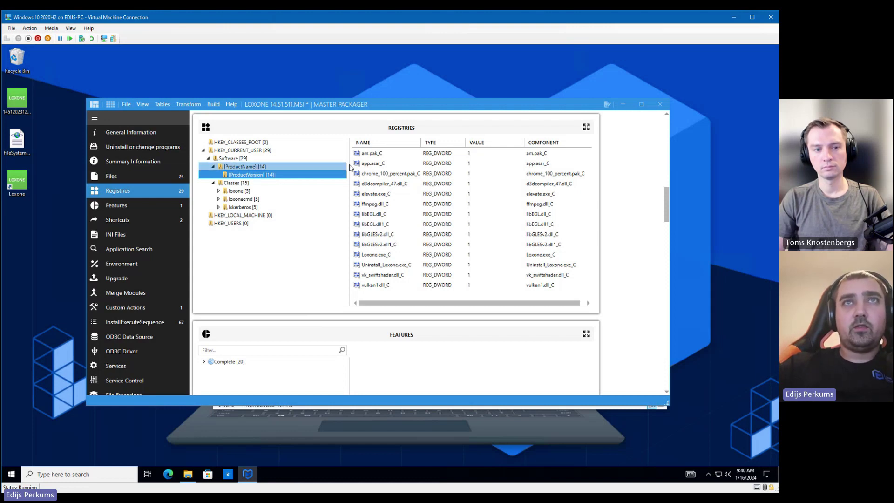
- Delete the [ProductName] registry key
left_click(249, 167)
right_click(249, 168)
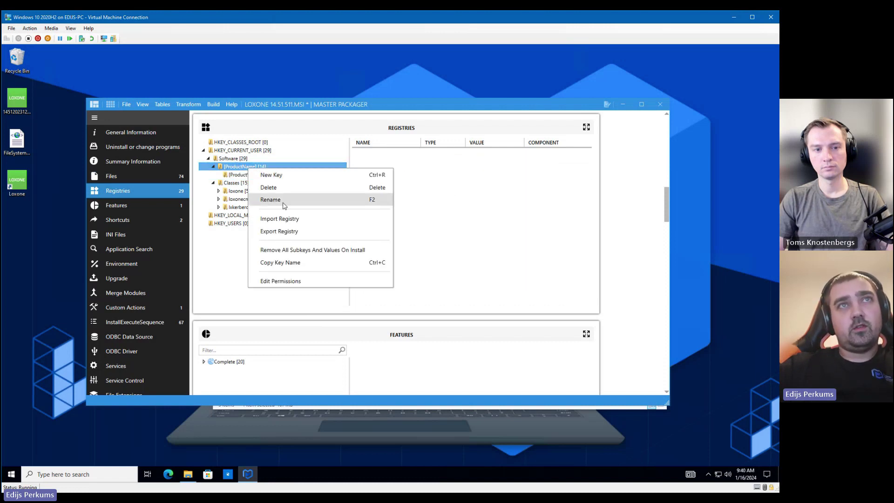
left_click(279, 188)
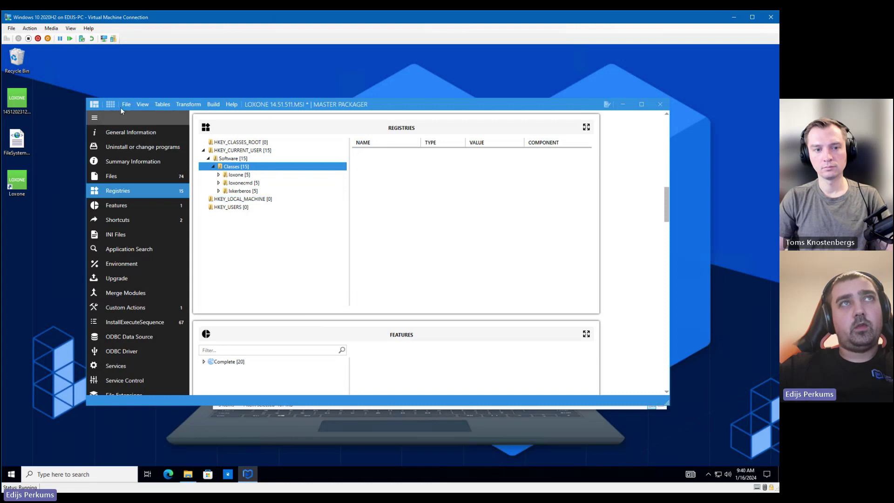
- Check component references in the MSI tables and the loxone URL Protocol value, then scroll to the Registry rows
left_click(128, 203)
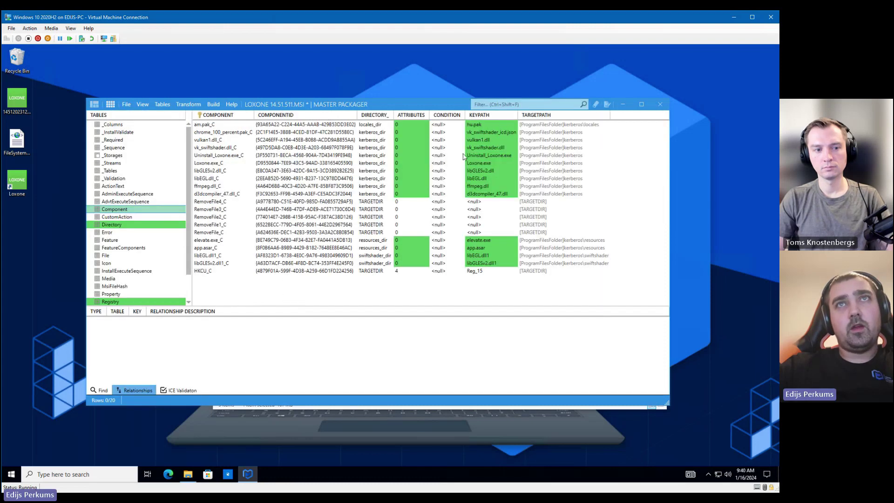
left_click(478, 187)
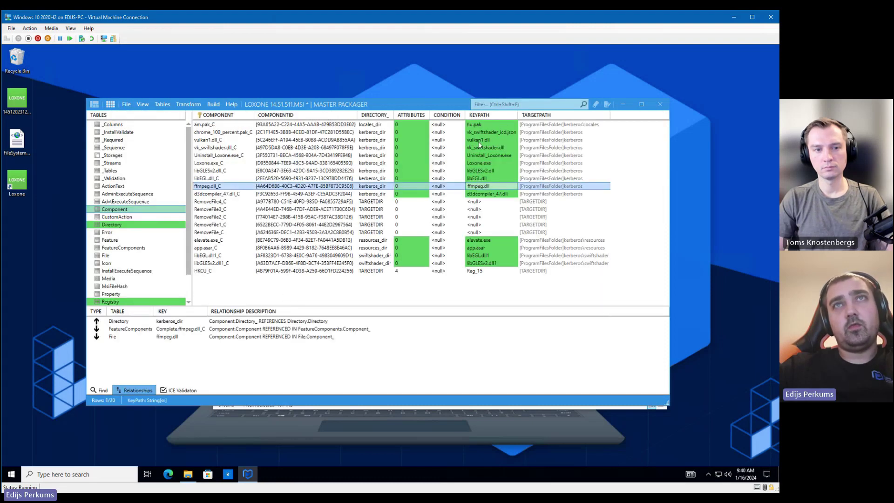
left_click(479, 124)
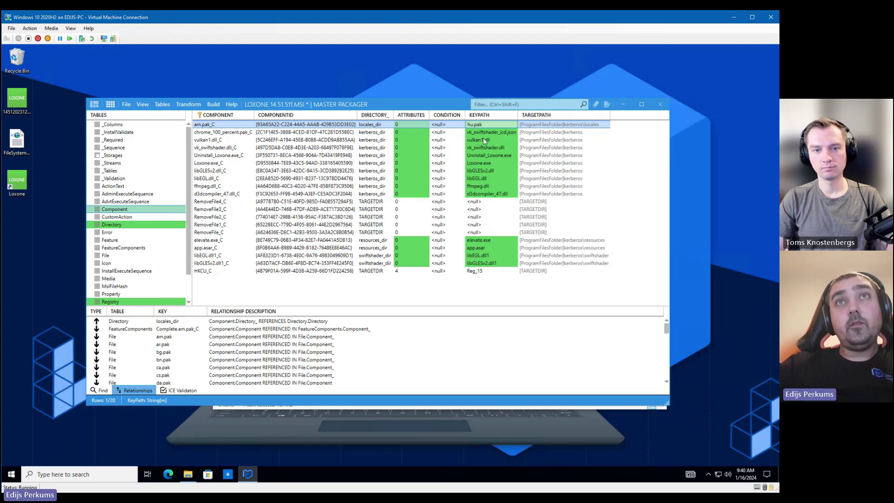
left_click(95, 104)
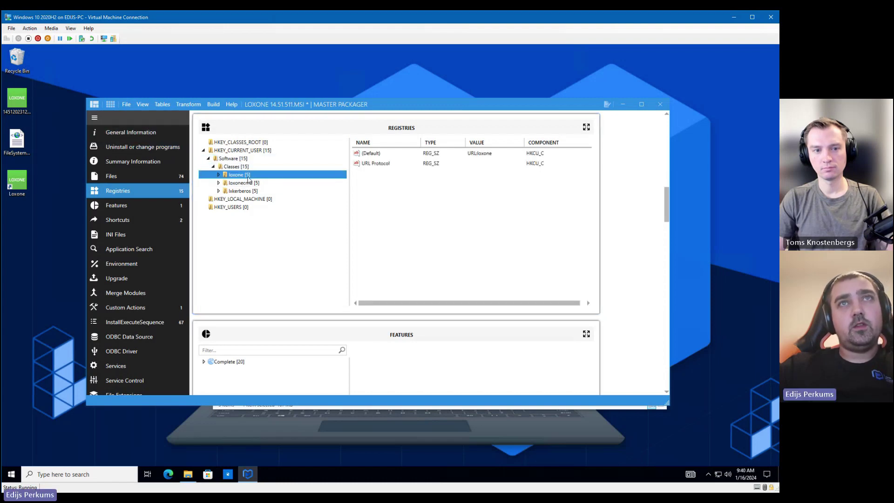
left_click(382, 166)
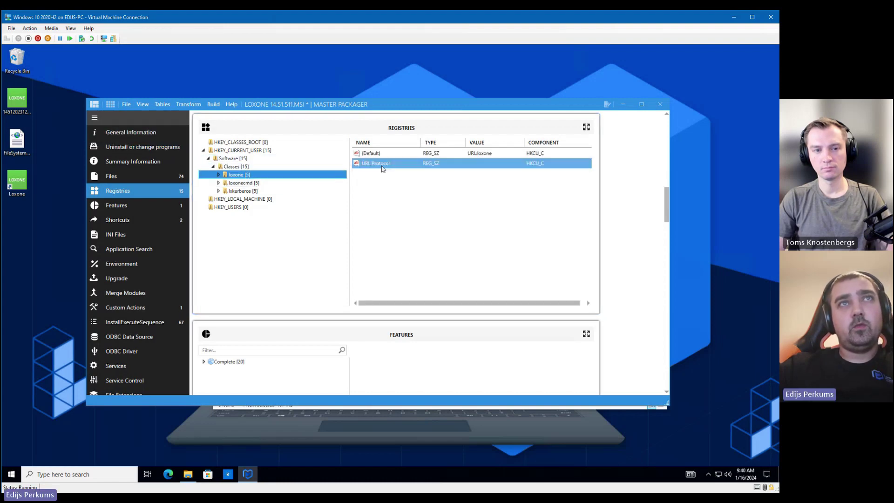
left_click(110, 104)
scroll(136, 276, "down", 2)
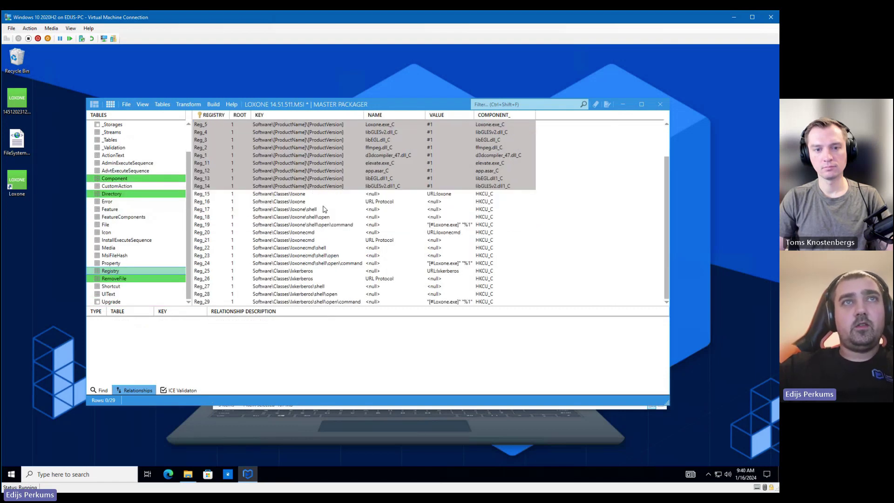
- Replace the Root value with 0 across selected rows Reg_15 through Reg_29
left_click(242, 195)
left_click(235, 302, "shift")
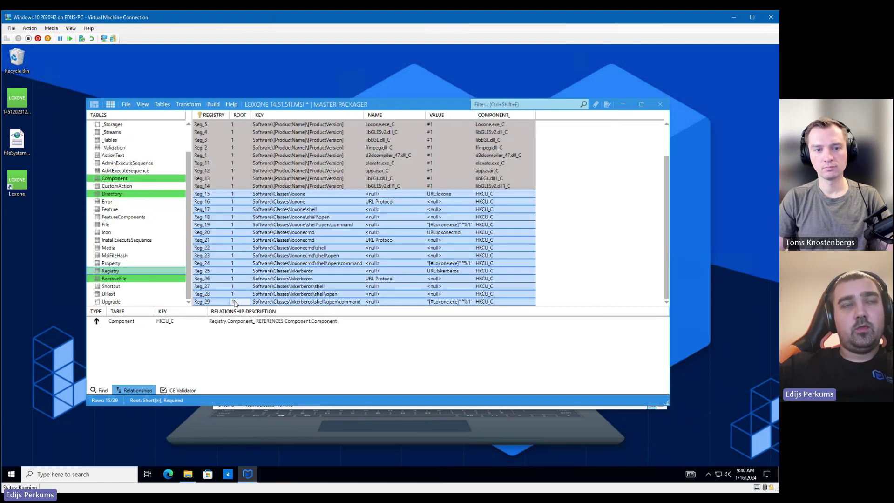
left_click(243, 197)
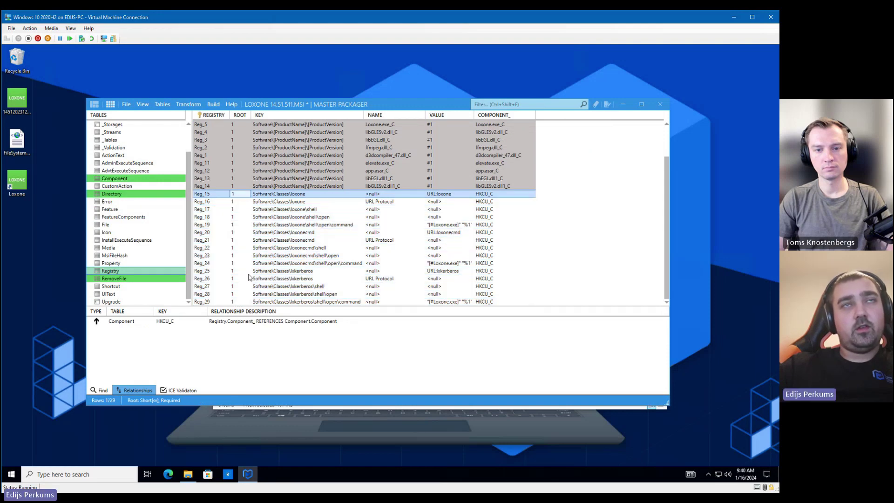
left_click(242, 303, "shift")
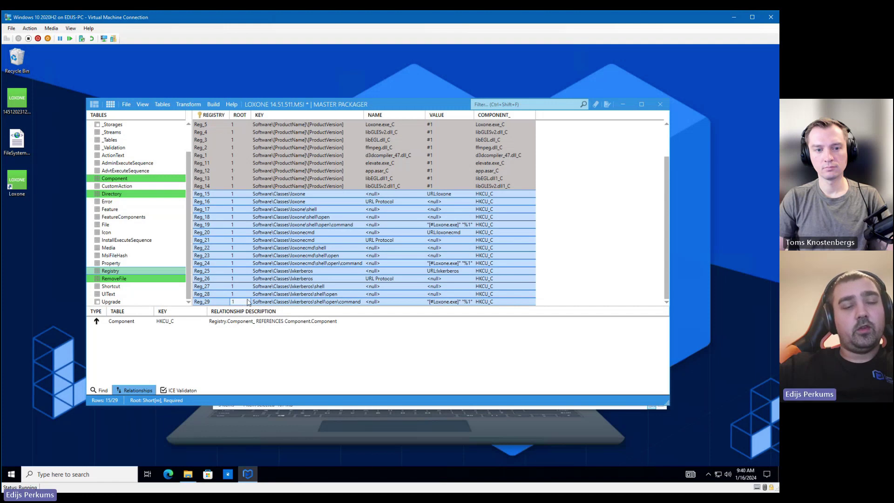
right_click(241, 306)
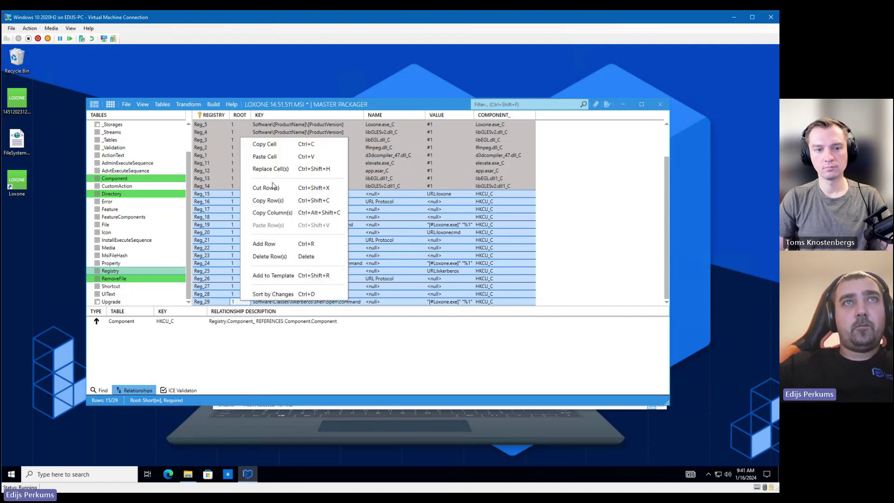
key("Escape")
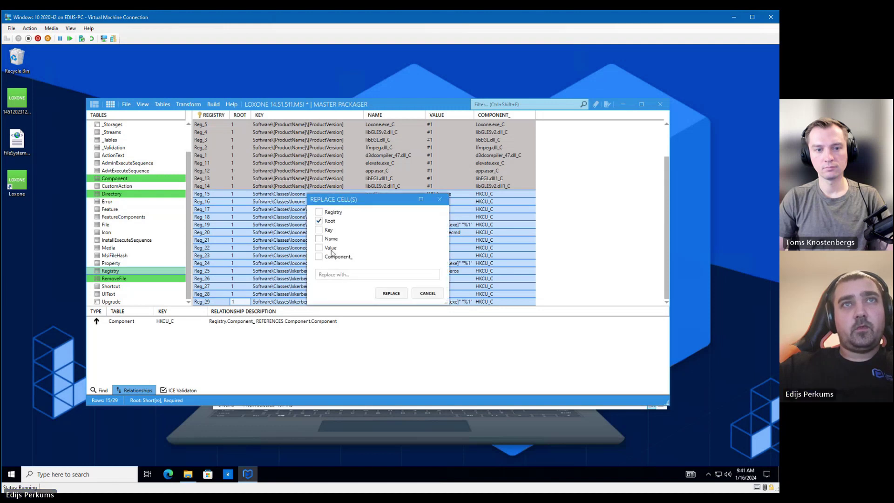
left_click(334, 274)
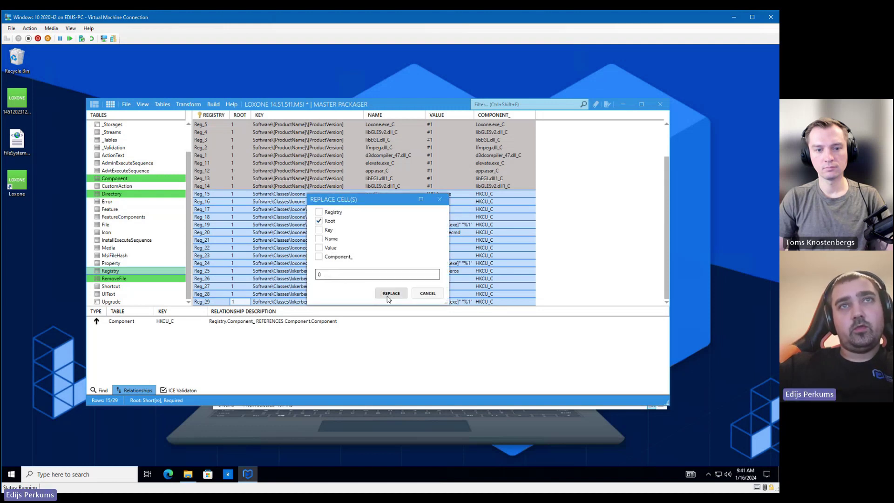
left_click_drag(374, 203, 508, 162)
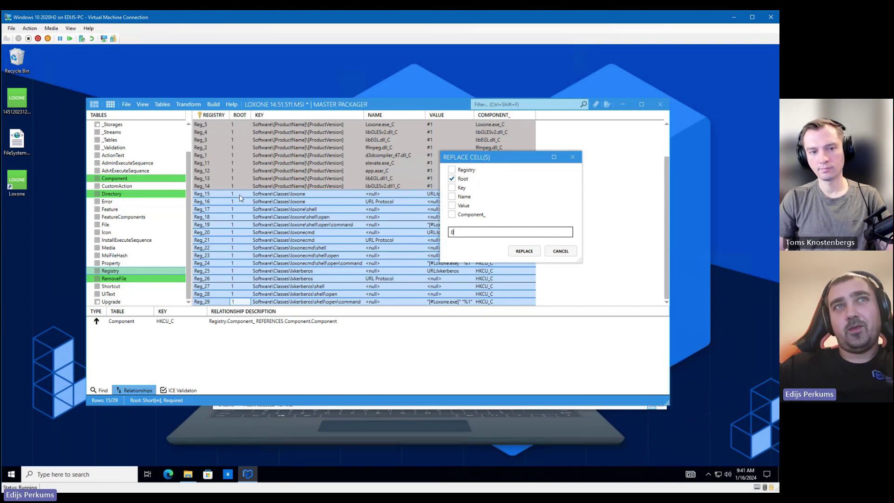
left_click_drag(498, 157, 300, 121)
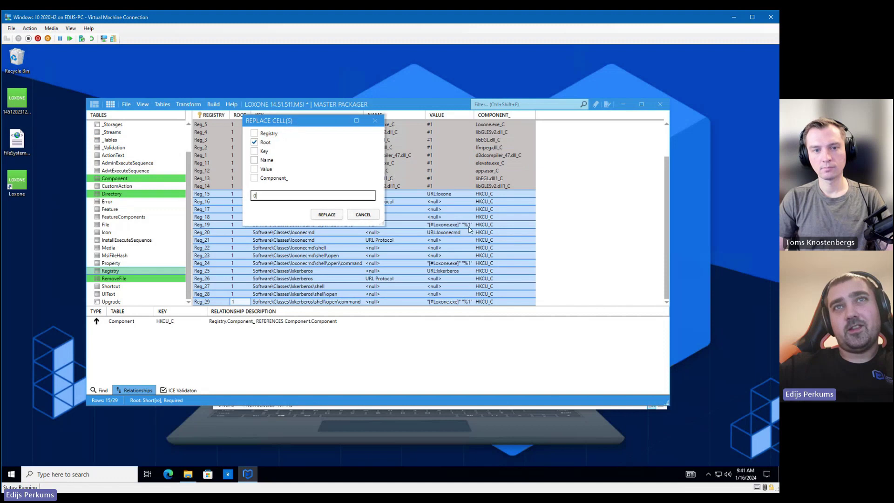
left_click(328, 215)
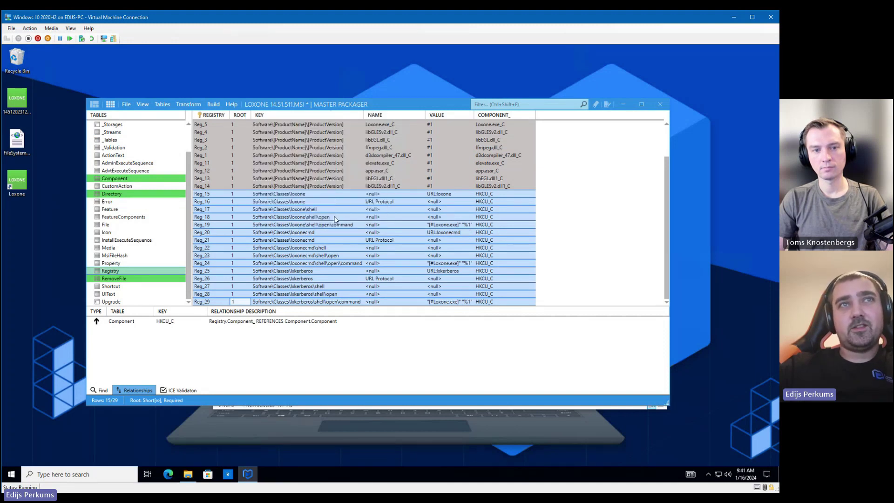
- Select the Reg_15 Key cell and begin editing it
left_click(293, 201)
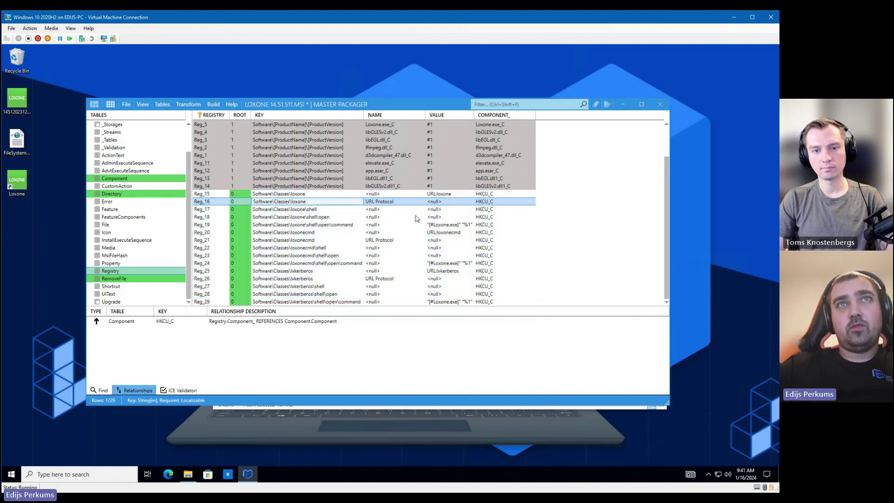
left_click(290, 195)
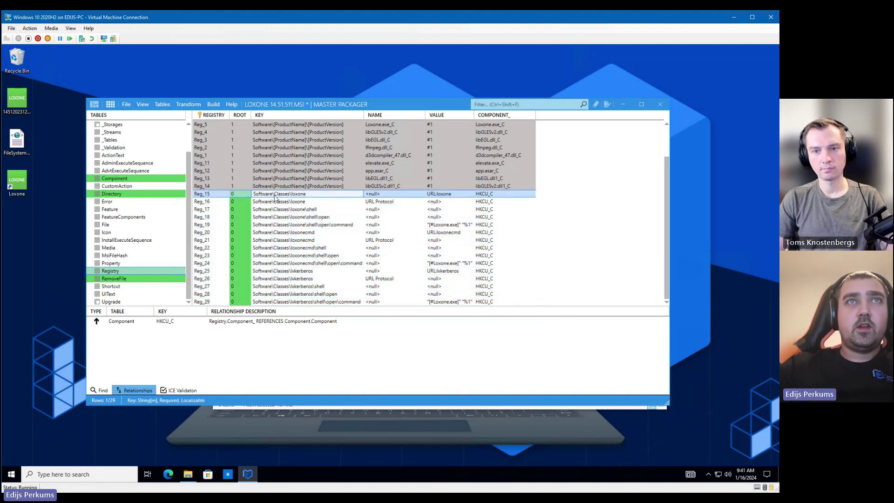
left_click(291, 195)
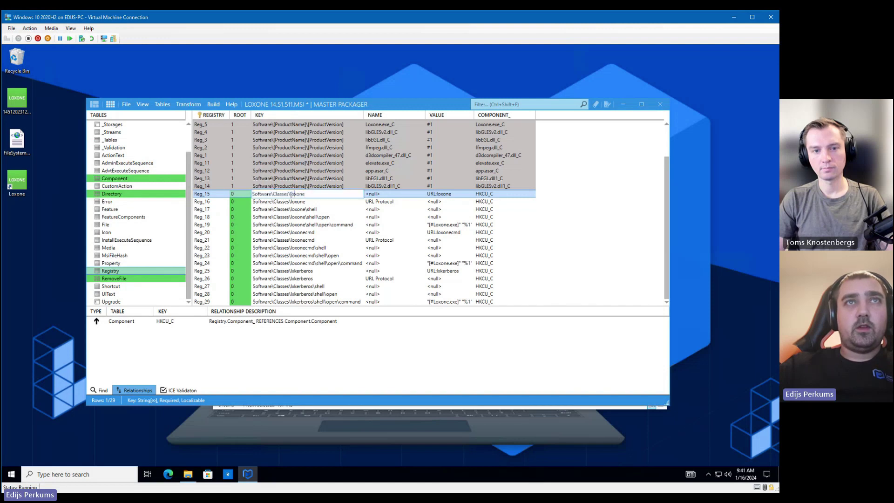
- Try stripping the Software\Classes\ prefix from Reg_15, then run Replace All with Find and Replace
left_click_drag(291, 194, 235, 196)
left_click(297, 196)
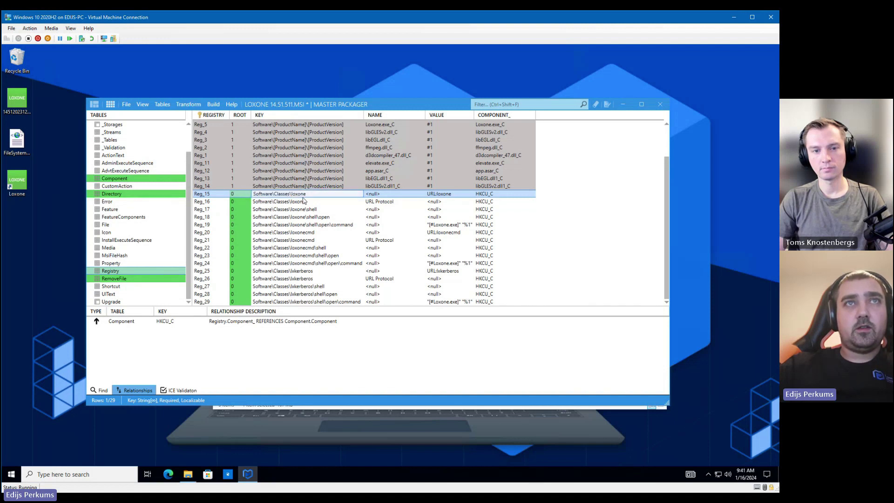
left_click(302, 200)
left_click(300, 201)
key("ctrl+h")
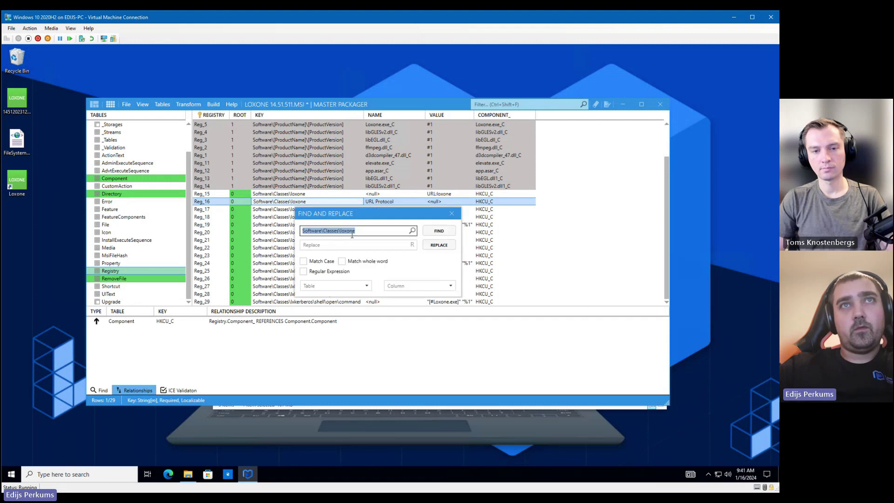
left_click(443, 252)
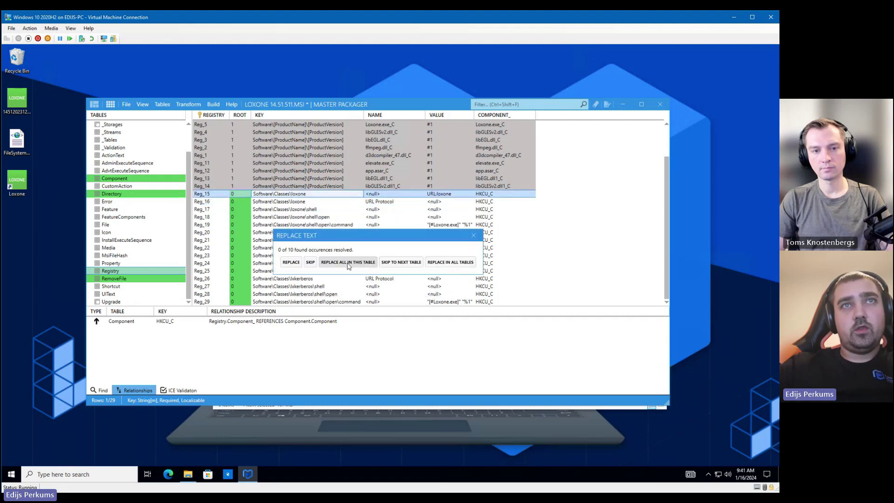
left_click(343, 263)
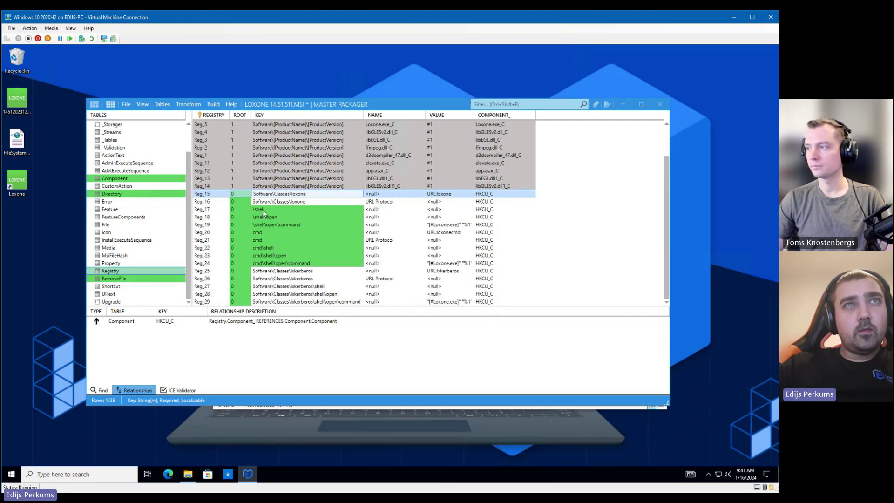
key("ctrl+h")
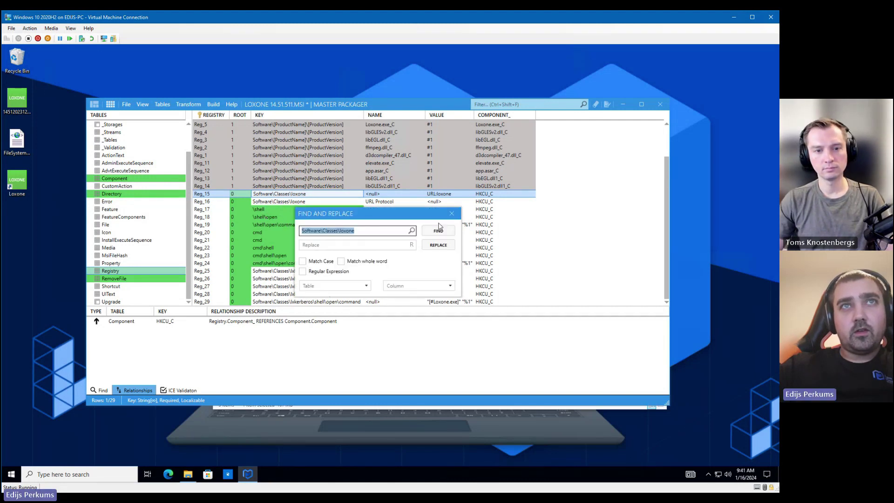
left_click(452, 214)
- Revert the mistaken key edits on rows Reg_17 through Reg_24 to their original values
right_click(262, 210)
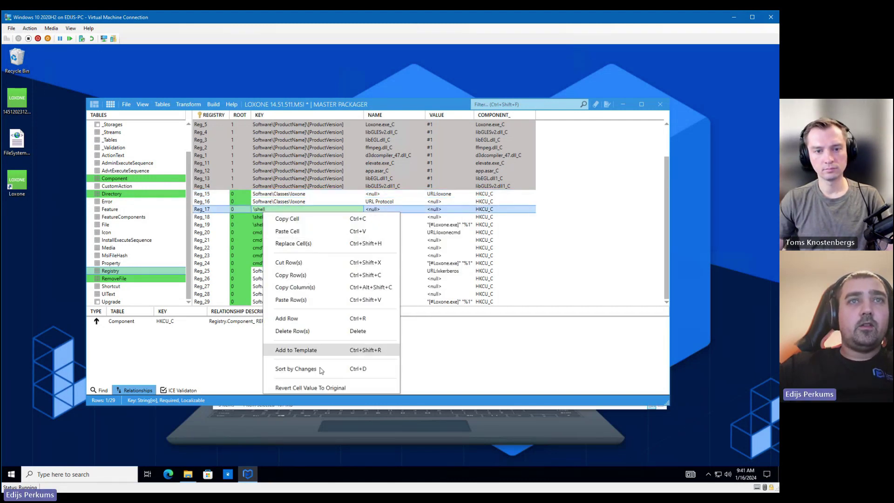
left_click(325, 389)
right_click(271, 215)
left_click(317, 391)
right_click(270, 224)
left_click(317, 399)
right_click(267, 233)
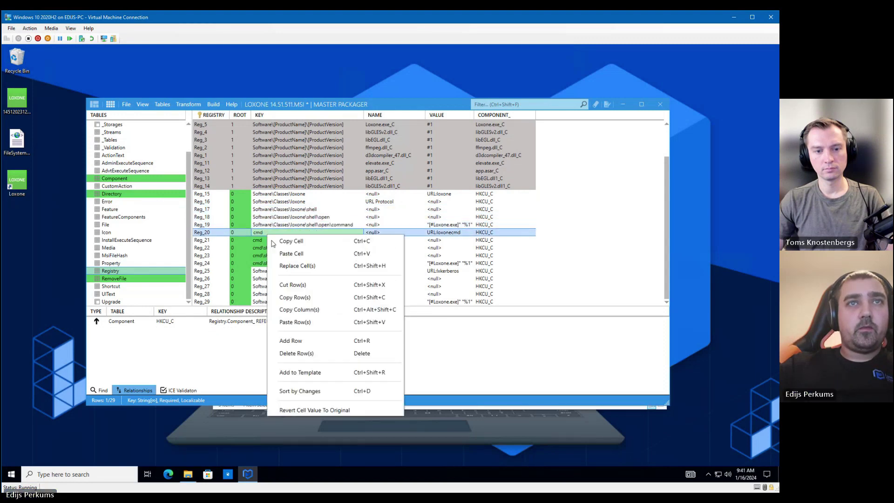
left_click(326, 412)
right_click(264, 240)
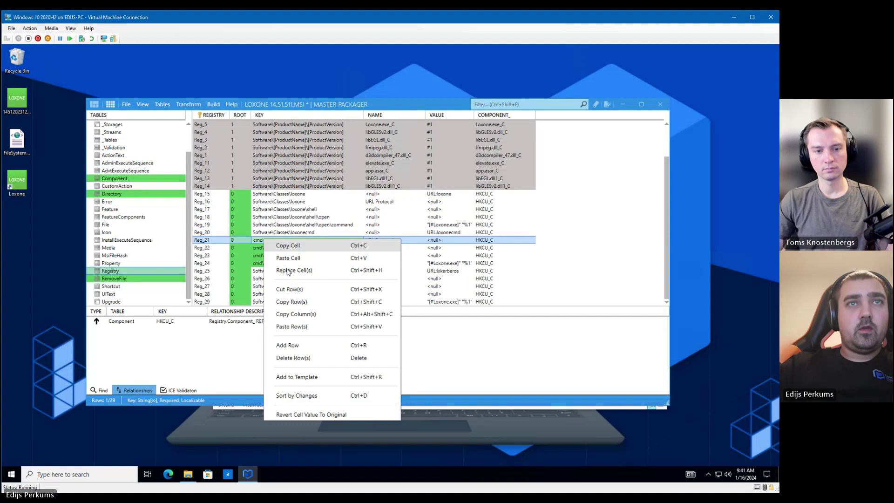
left_click(329, 418)
right_click(262, 248)
left_click(315, 420)
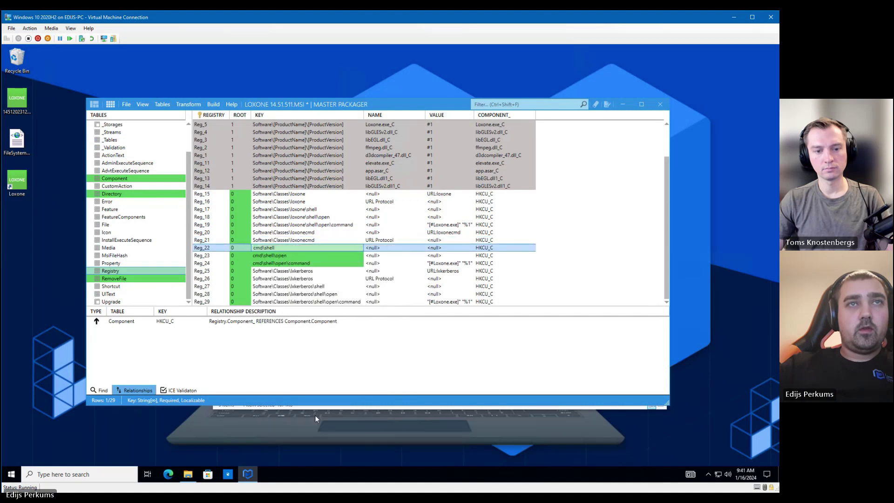
right_click(279, 259)
left_click(315, 429)
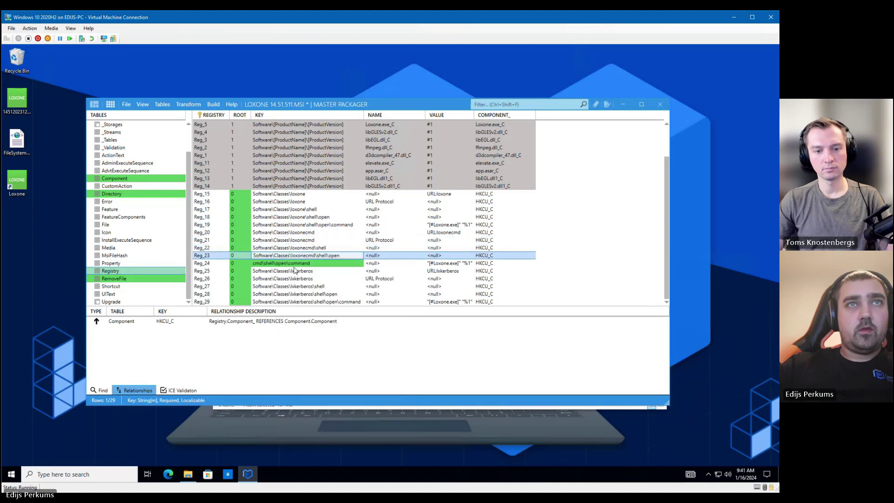
right_click(294, 268)
left_click(339, 440)
- Replace 'Software\Classes\' with nothing in every key of the Registry table
key("ctrl+f")
left_click(342, 231)
key("BackSpace")
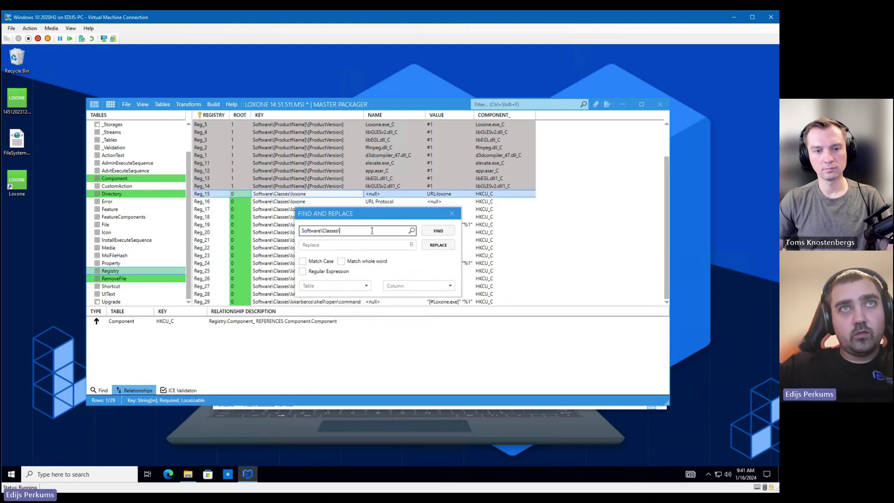
left_click(438, 245)
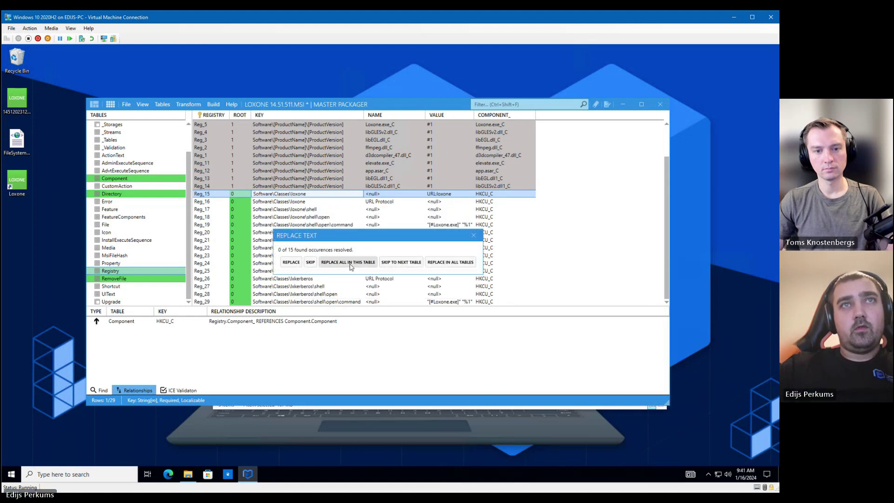
left_click(349, 263)
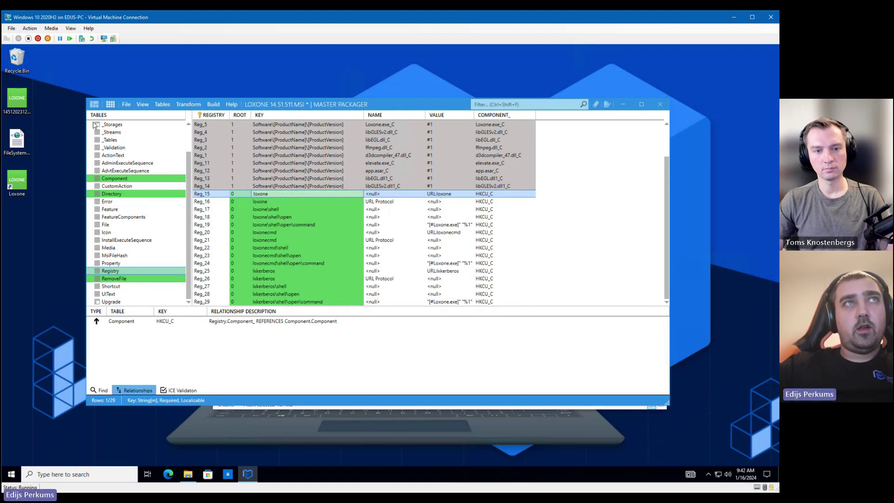
- Expand HKEY_CLASSES_ROOT on the dashboard and view the loxone key's values
left_click(94, 104)
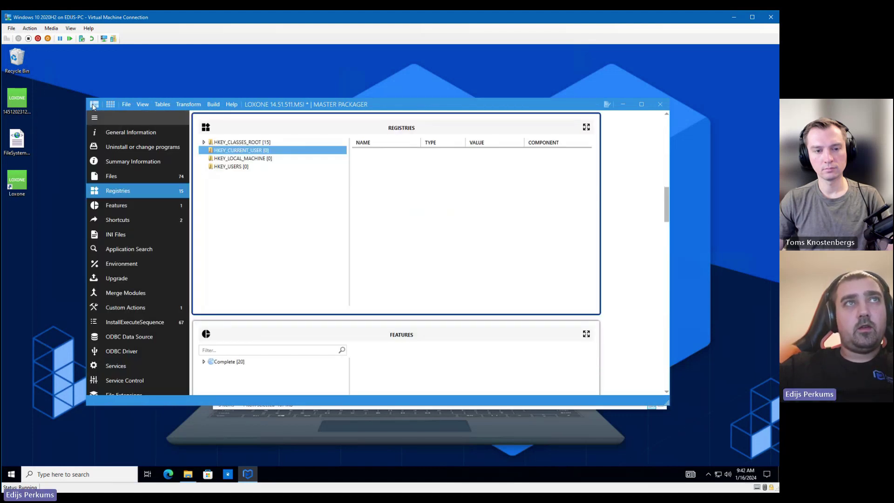
double_click(255, 142)
left_click(255, 150)
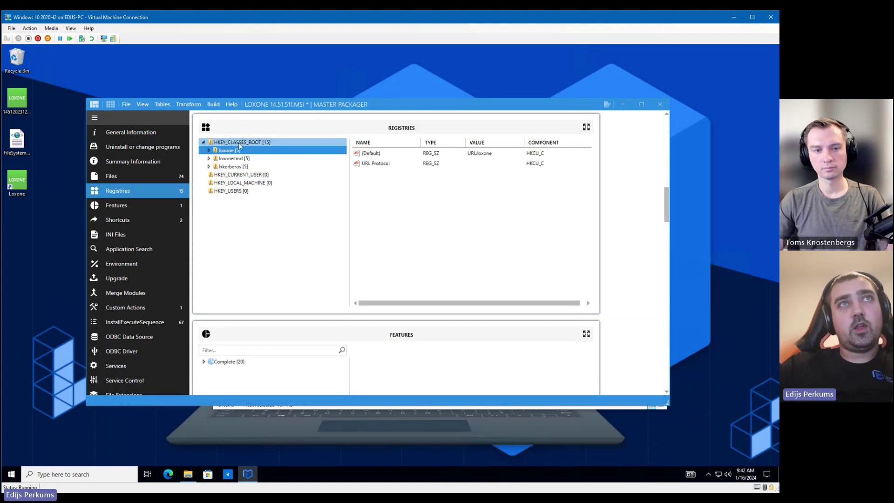
- Review the Loxone program-menu and desktop shortcuts in the Shortcuts panel
left_click(157, 219)
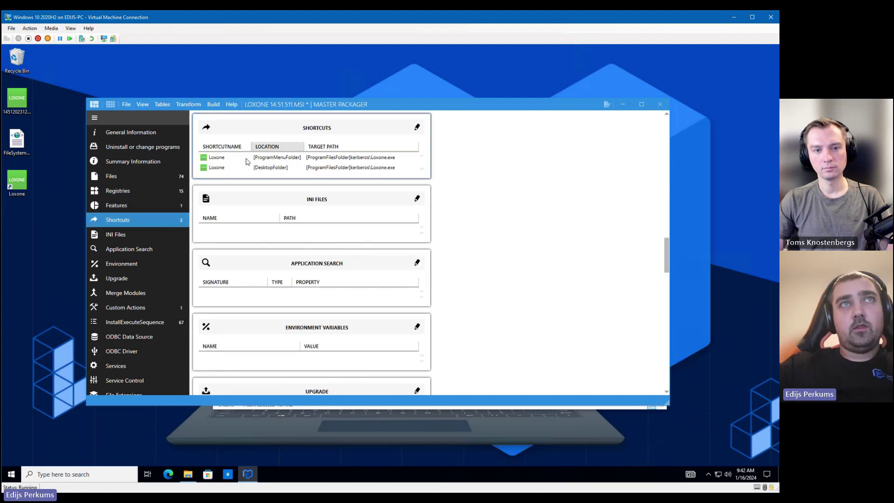
left_click(230, 158)
left_click(249, 166, "shift")
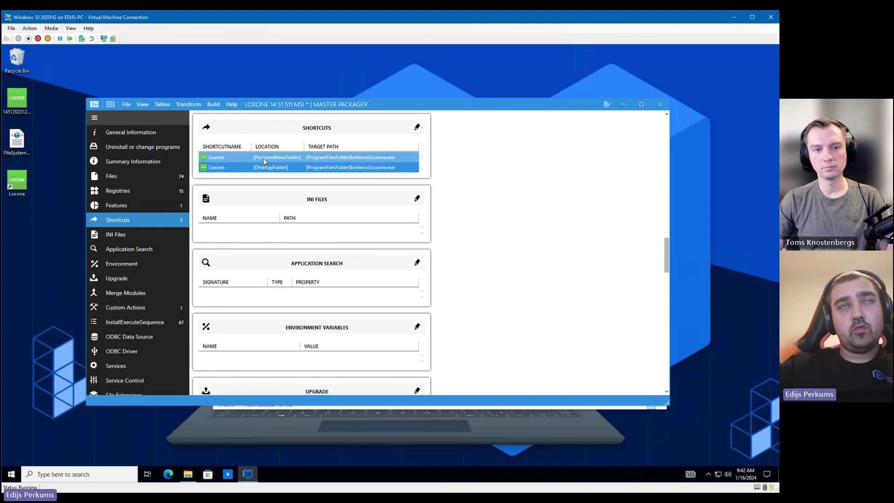
left_click(276, 168)
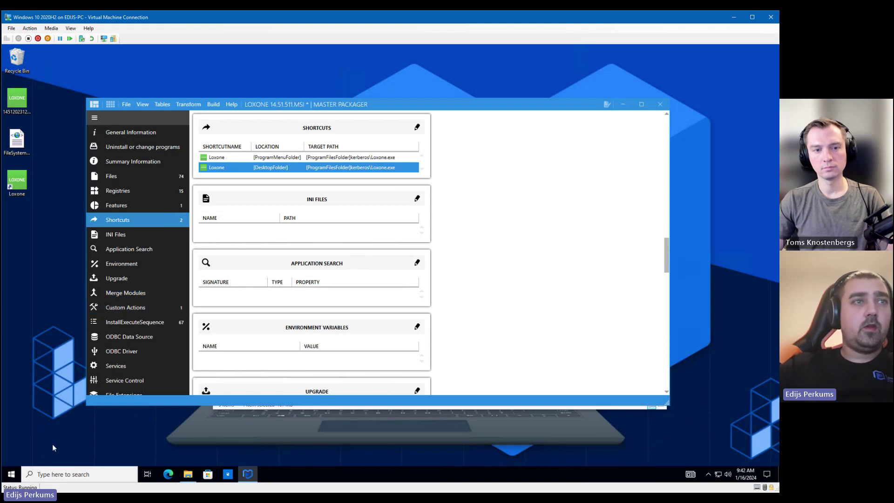
key("super")
type("tirew")
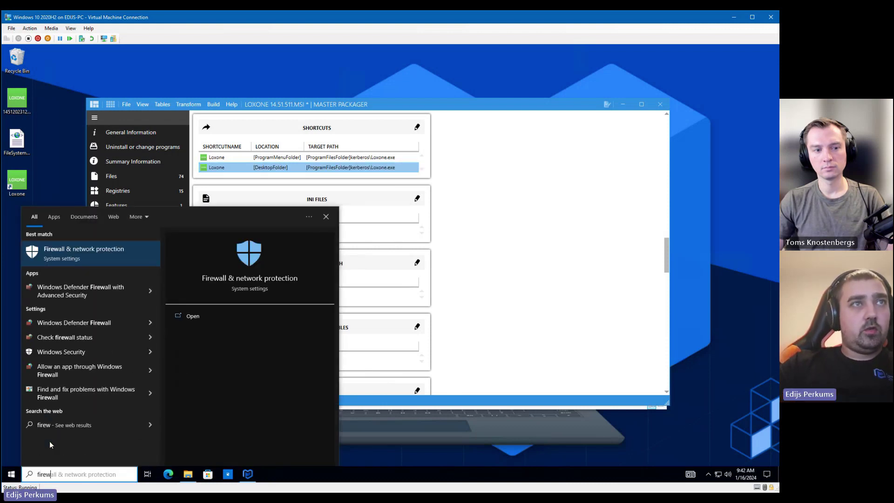
key("Down")
key("Down")
key("Down")
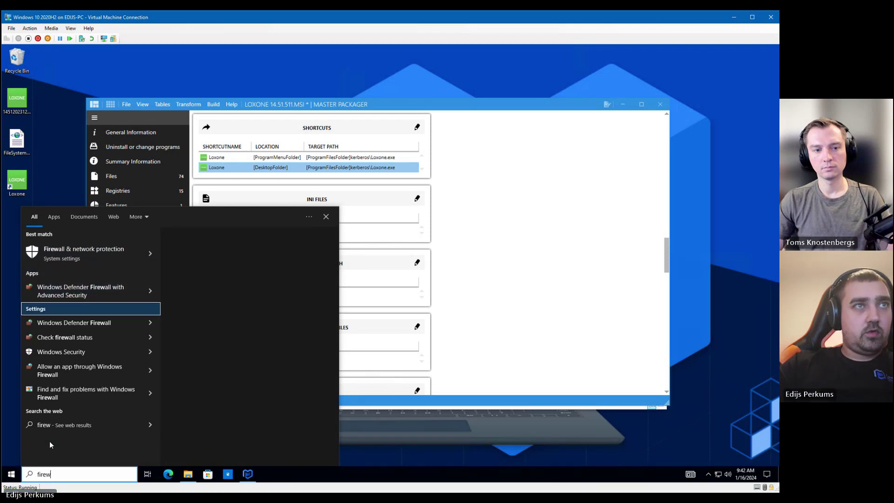
key("Up")
key("Up")
key("Return")
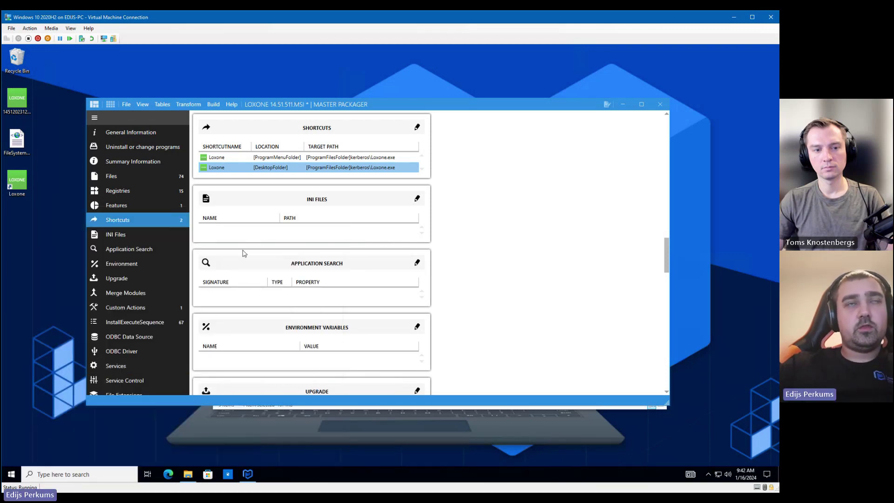
key("Down")
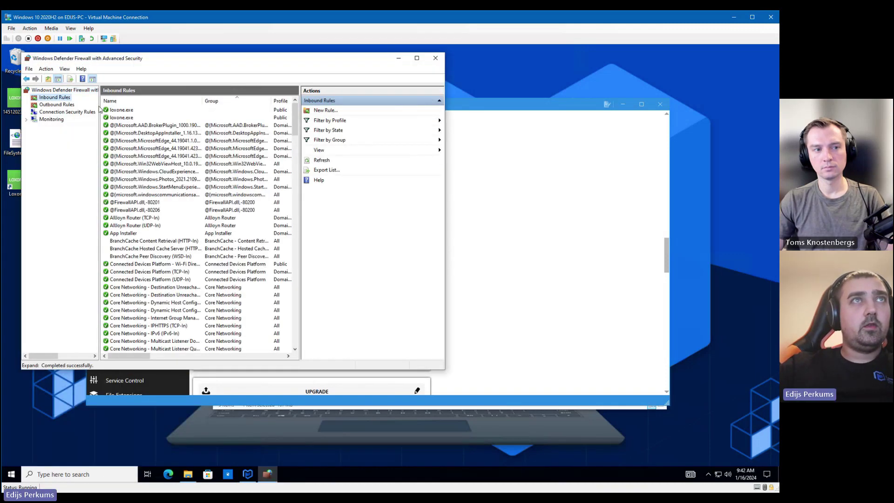
left_click(173, 111)
double_click(340, 64)
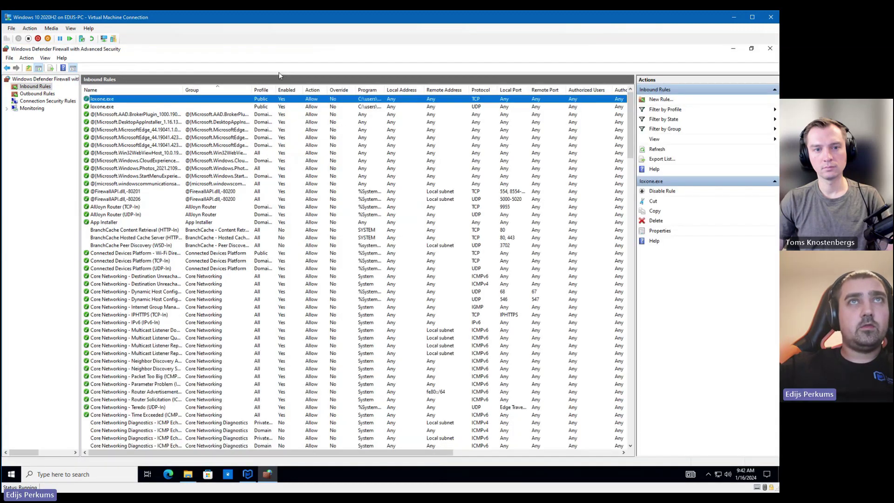
left_click_drag(394, 90, 532, 90)
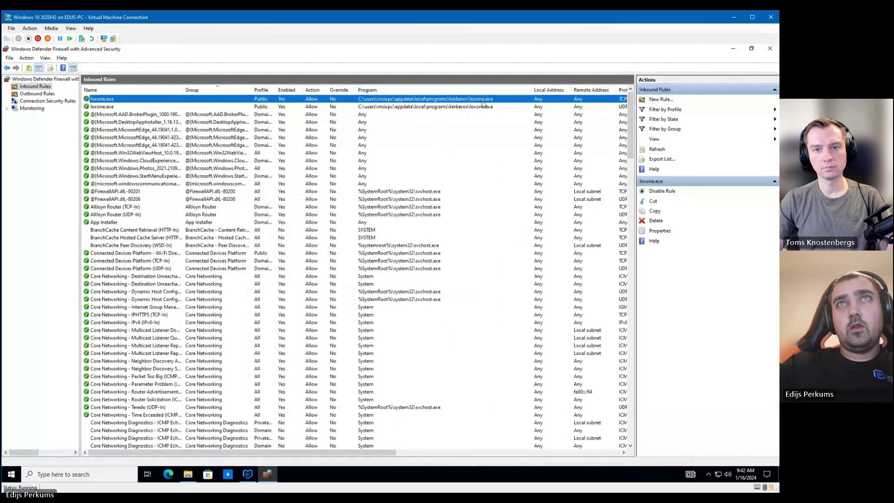
- Add the predefined 'Add firewall exception' custom action to the Loxone package
left_click(733, 49)
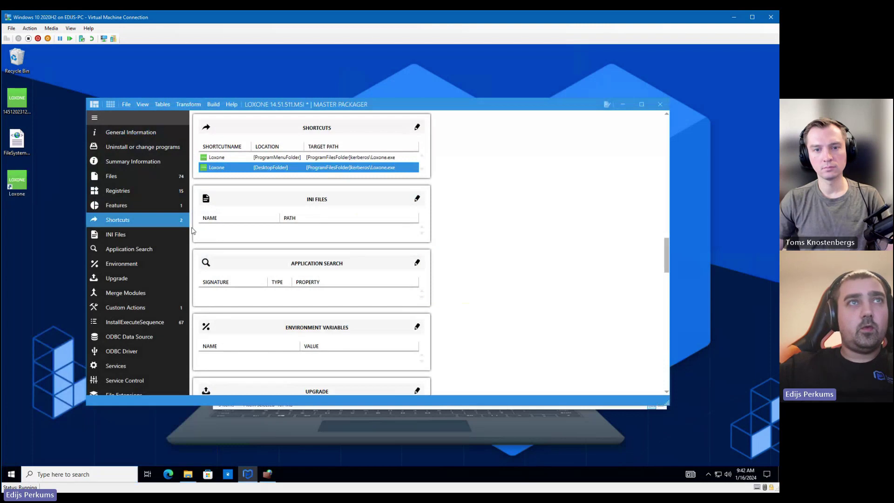
left_click(145, 308)
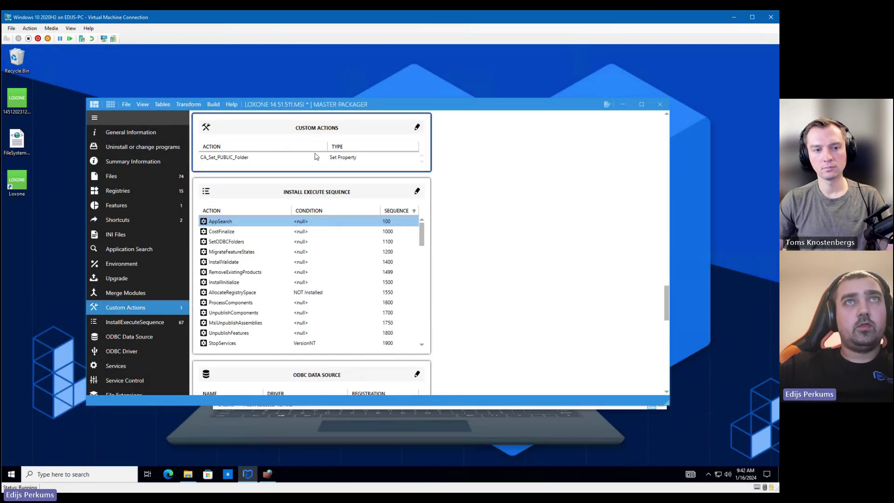
left_click(417, 127)
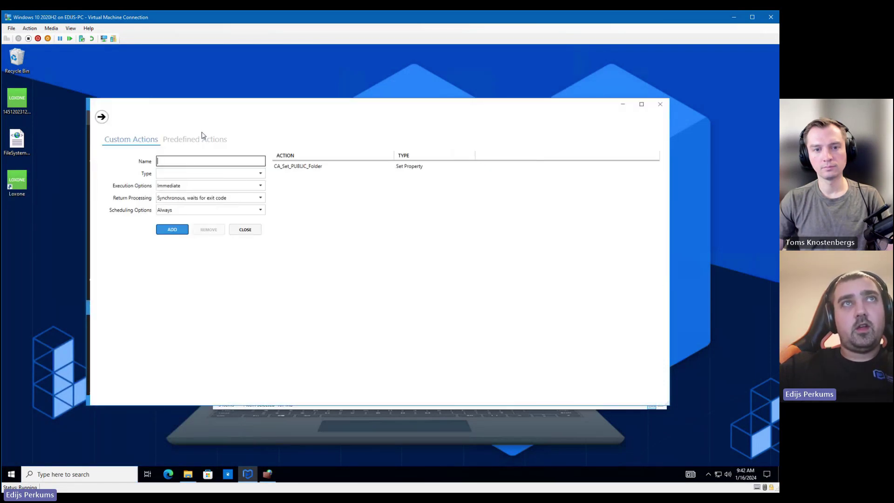
left_click(174, 144)
left_click(141, 169)
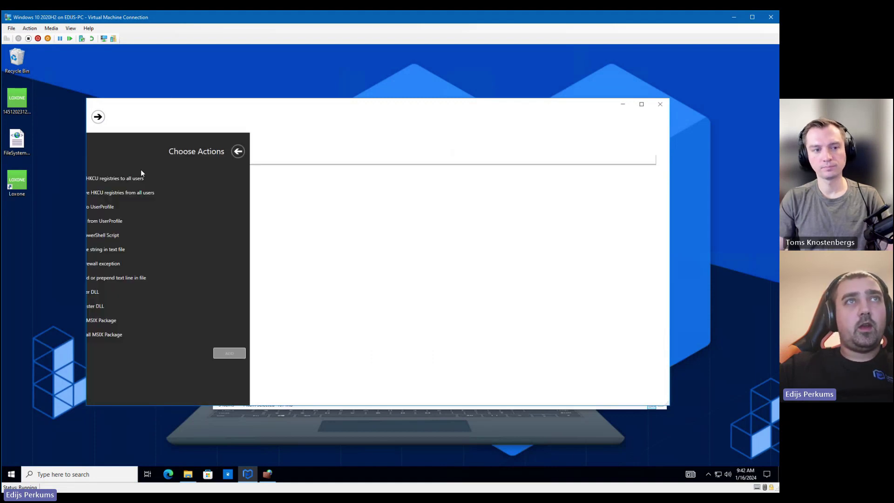
left_click(146, 263)
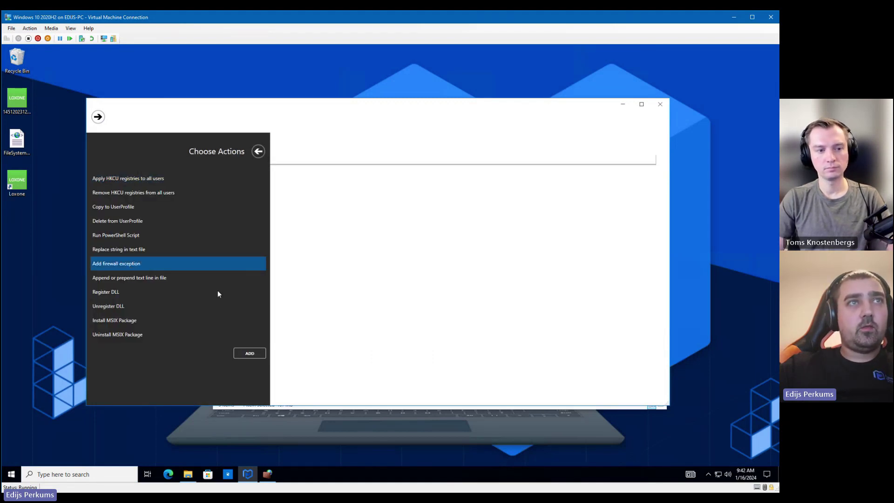
left_click(256, 356)
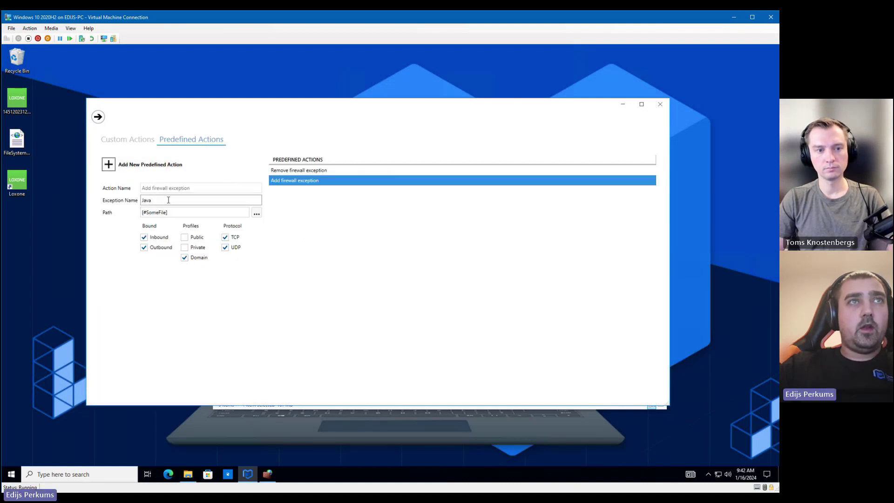
- Name the exception Loxone, target Loxone.exe, and enable the Public and Private profiles
double_click(186, 201)
type("Loxone")
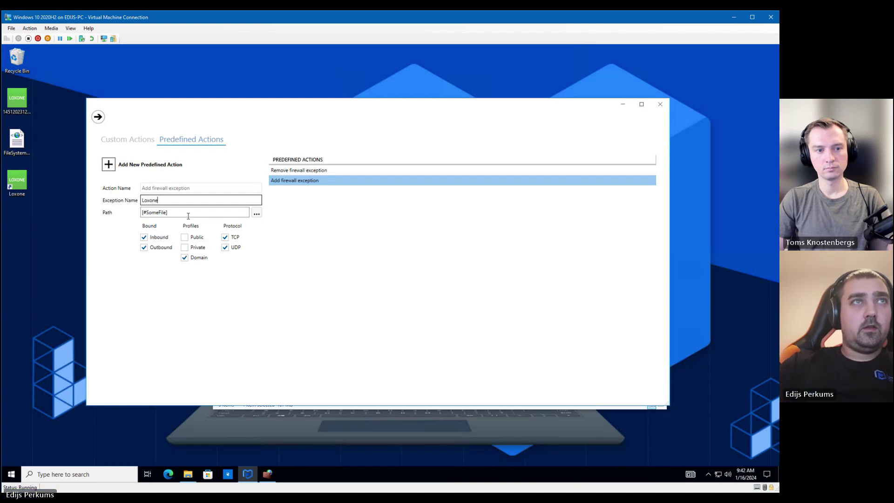
left_click(257, 213)
double_click(273, 219)
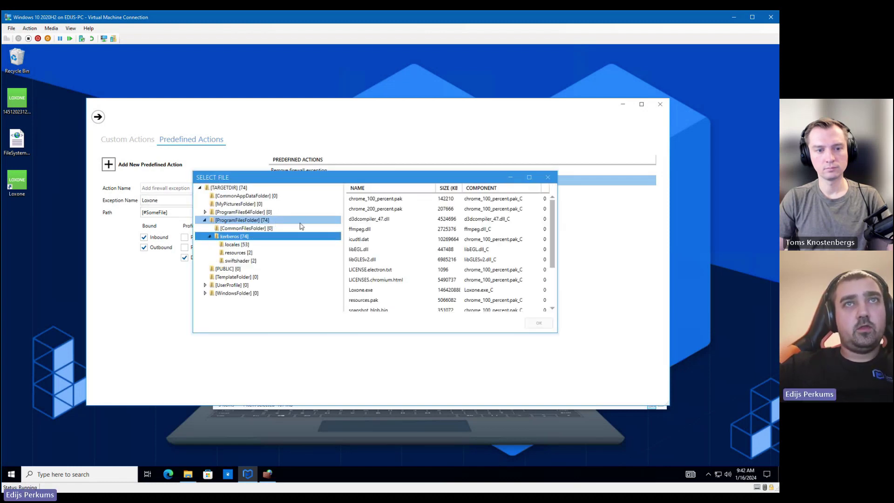
scroll(380, 238, "down", 2)
left_click(382, 229)
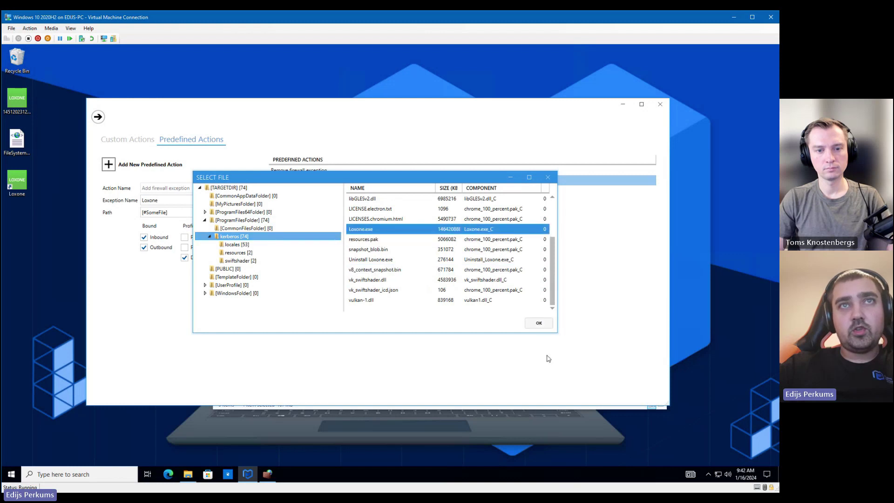
left_click(538, 323)
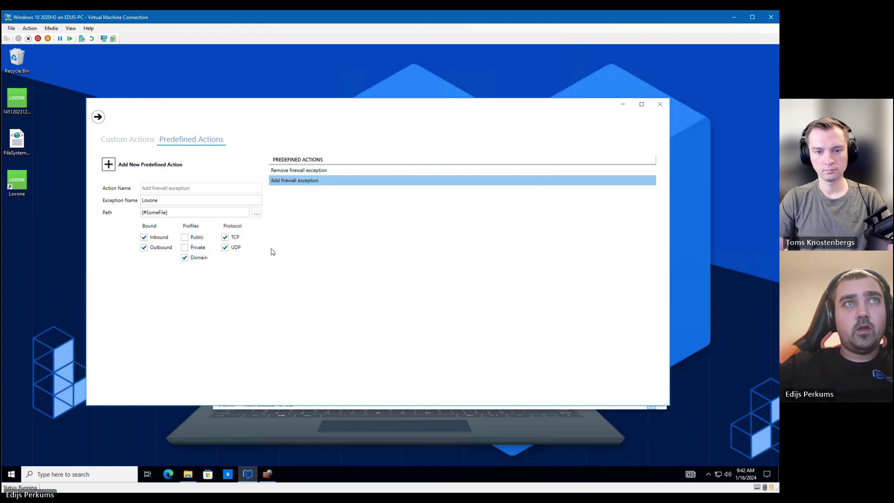
left_click(194, 247)
left_click(193, 238)
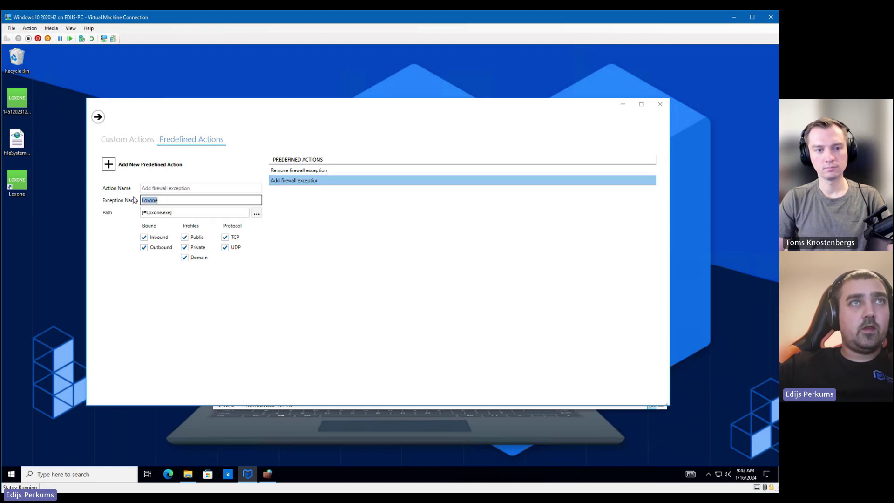
- Rename the Remove firewall exception action from Java to Loxone
left_click(298, 171)
double_click(172, 201)
type("Loxone")
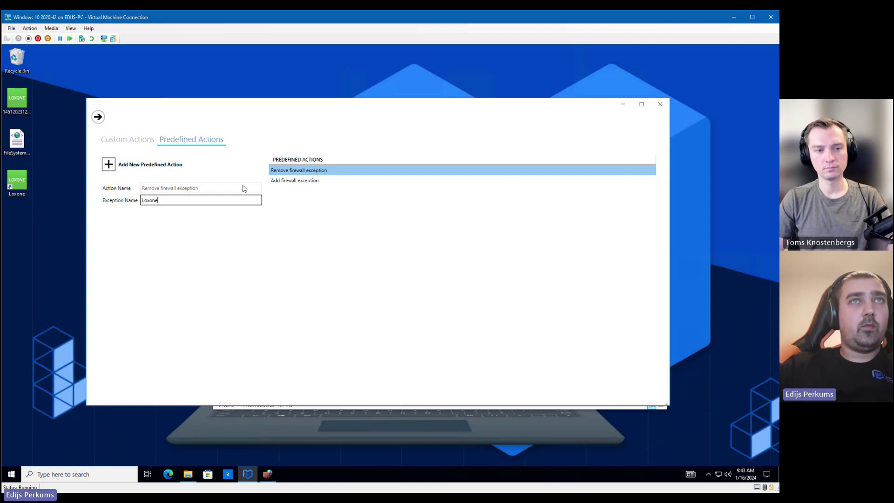
- Save the Loxone 14.51.511 MSI, then start renaming it in the Repack_160124_93753 folder
left_click(98, 116)
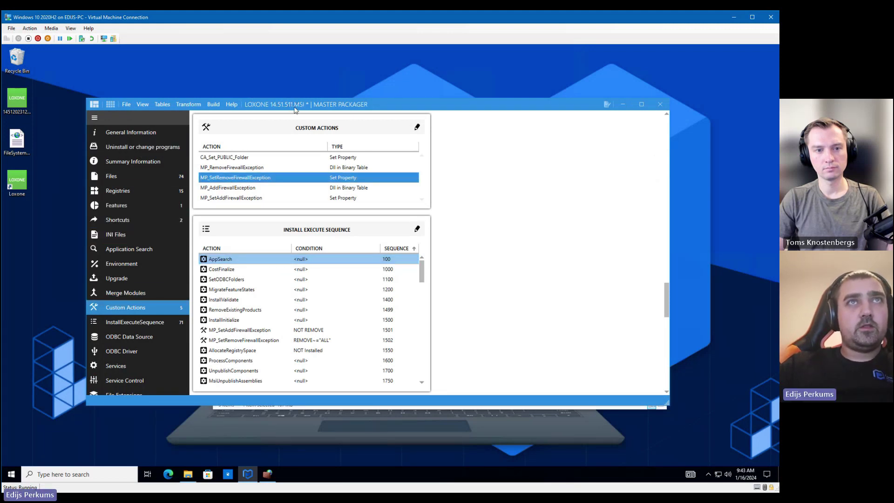
key("ctrl+s")
left_click(189, 474)
key("F2")
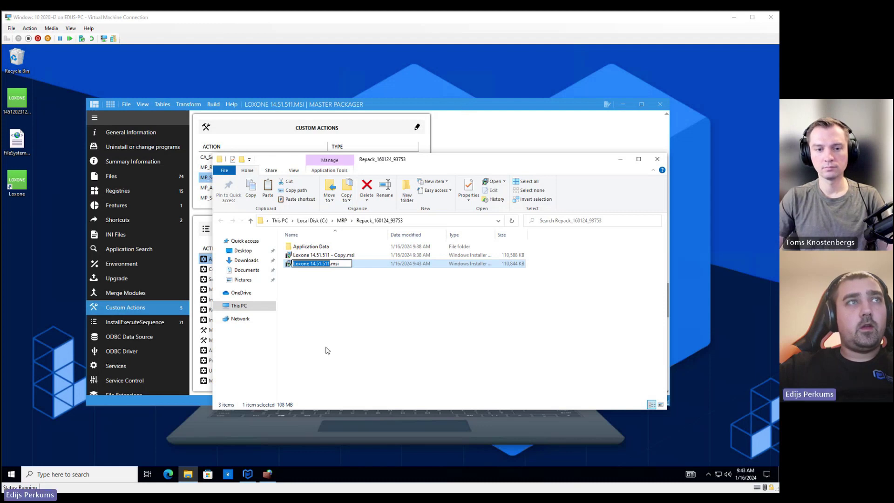
- Cancel the rename so the file stays Loxone 14.51.511.msi
left_click(422, 310)
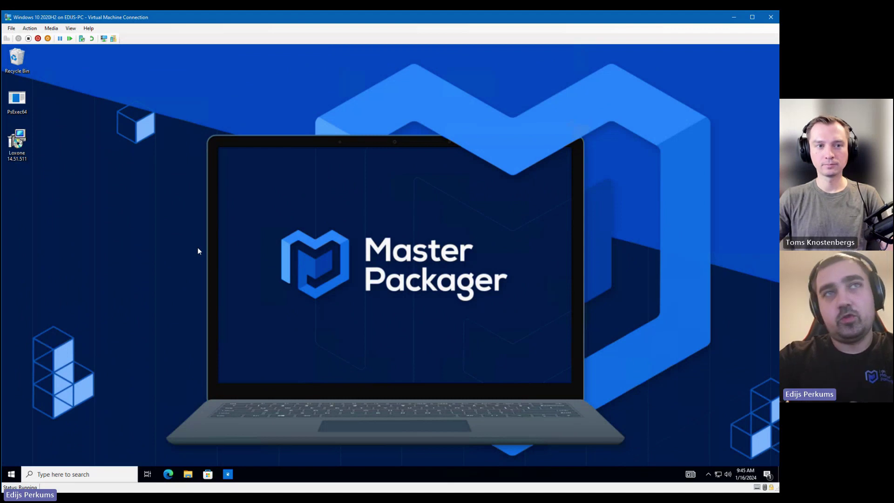
- Launch Command Prompt as administrator via cmd and approve the elevation prompt
right_click(26, 98)
left_click(233, 185)
key("super")
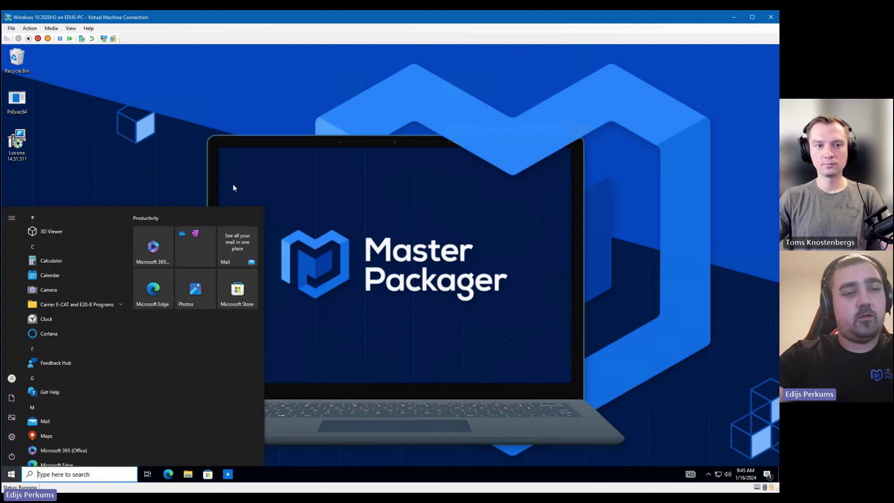
type("cmd")
key("ctrl+shift+Return")
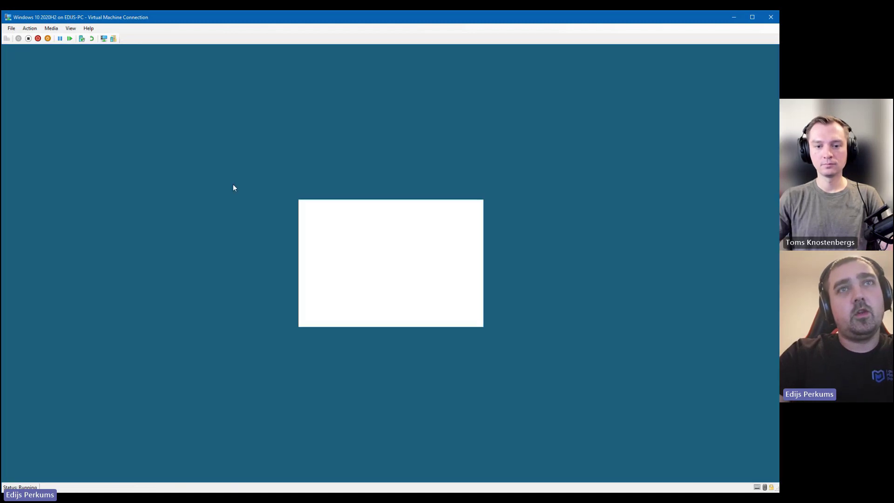
key("alt+y")
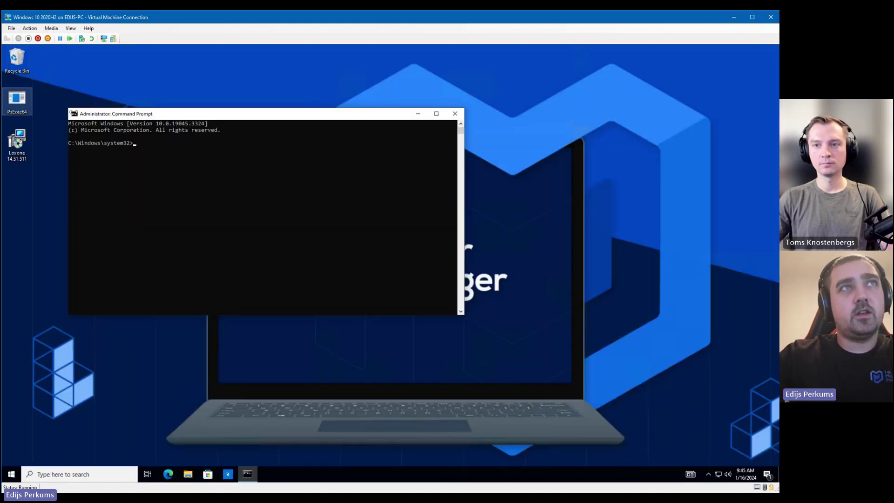
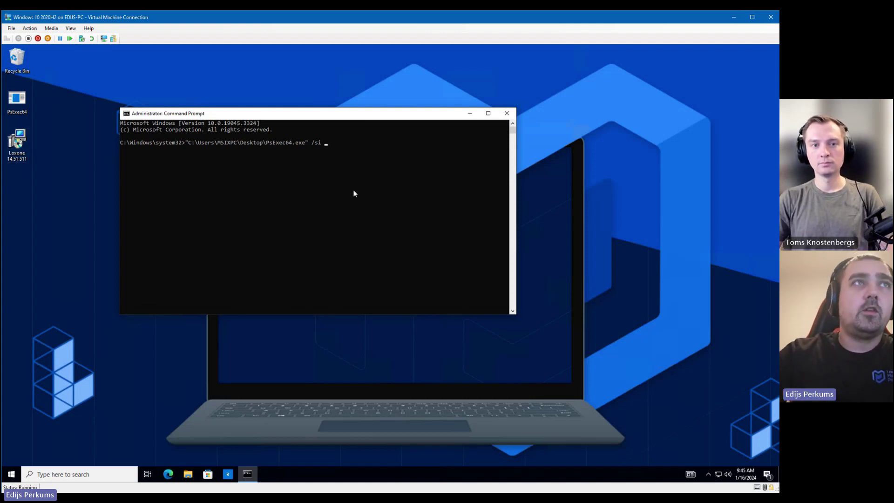
- Run PsExec64 /si msiexec /i on the copied Loxone MSI path with /qb
type("msiex")
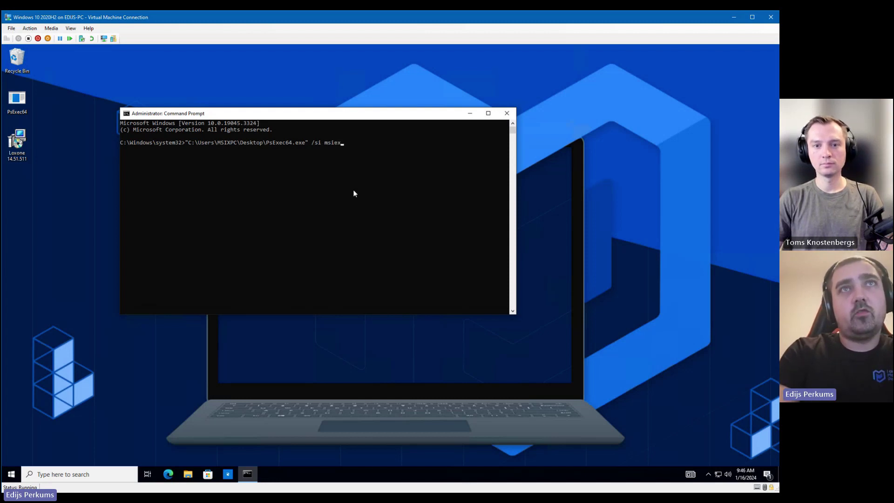
type("ec")
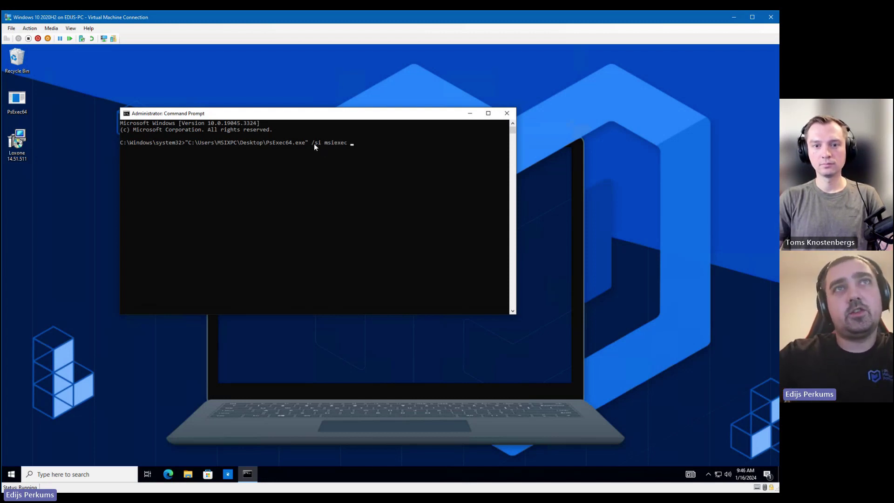
left_click_drag(314, 144, 323, 147)
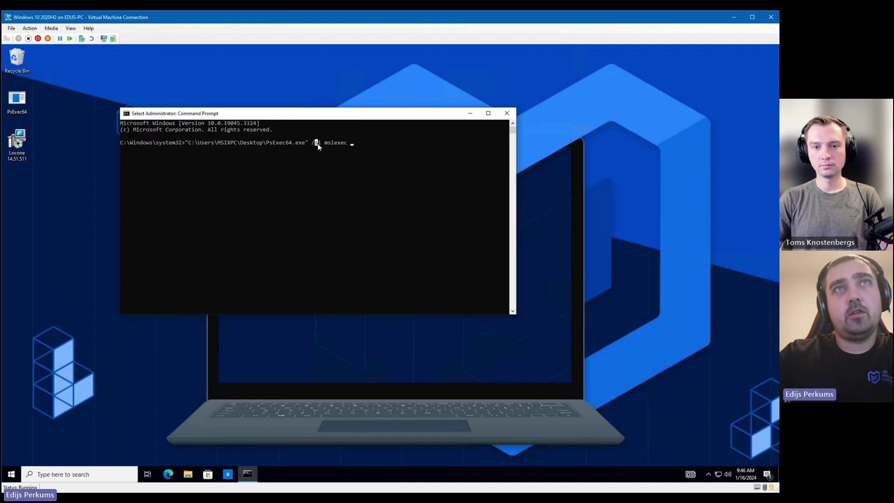
left_click(362, 147)
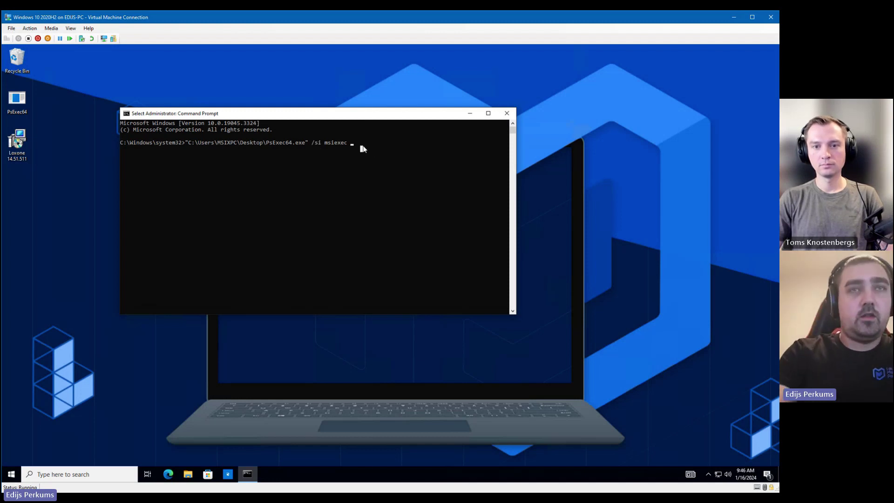
type("/i")
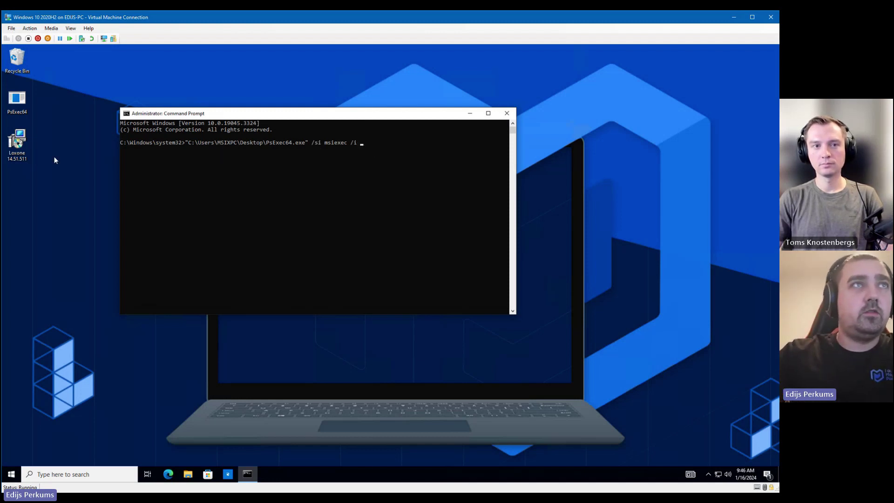
right_click(11, 140, "shift")
left_click(47, 230)
left_click(393, 192)
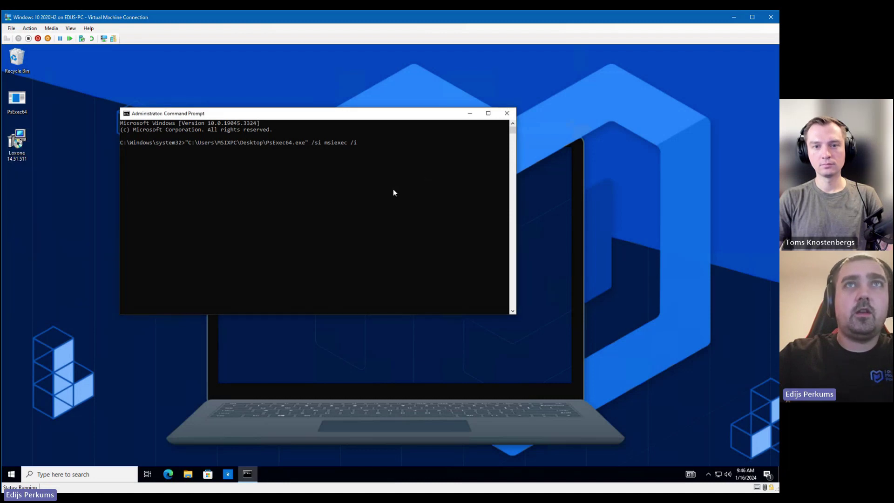
key("ctrl+v")
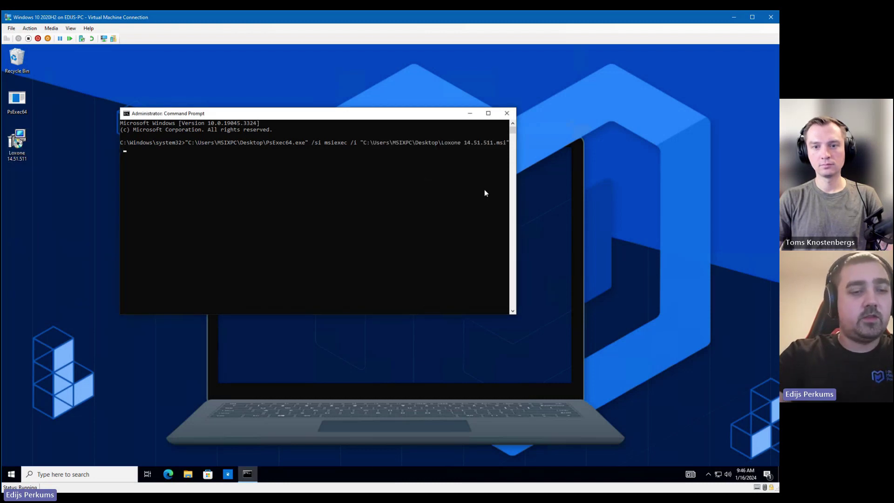
type("/qb")
key("Return")
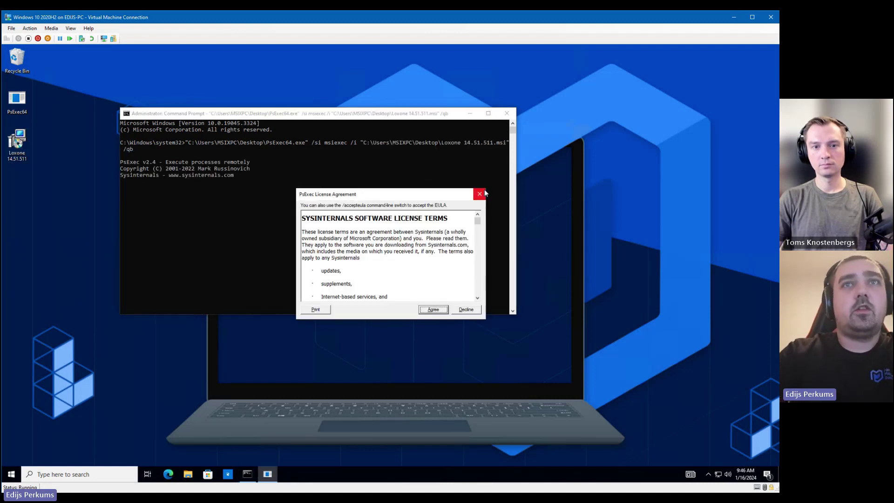
- Accept the PsExec EULA and confirm msiexec finished with error code 0
left_click(433, 309)
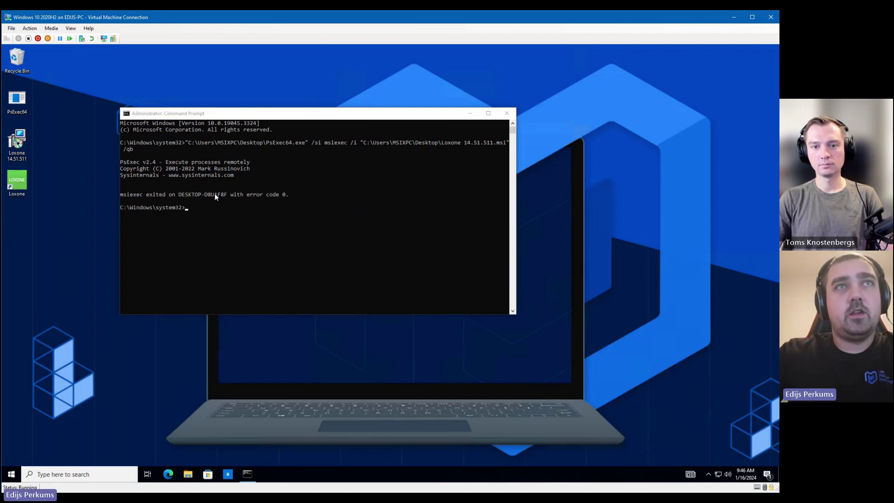
left_click(288, 195)
left_click(287, 195)
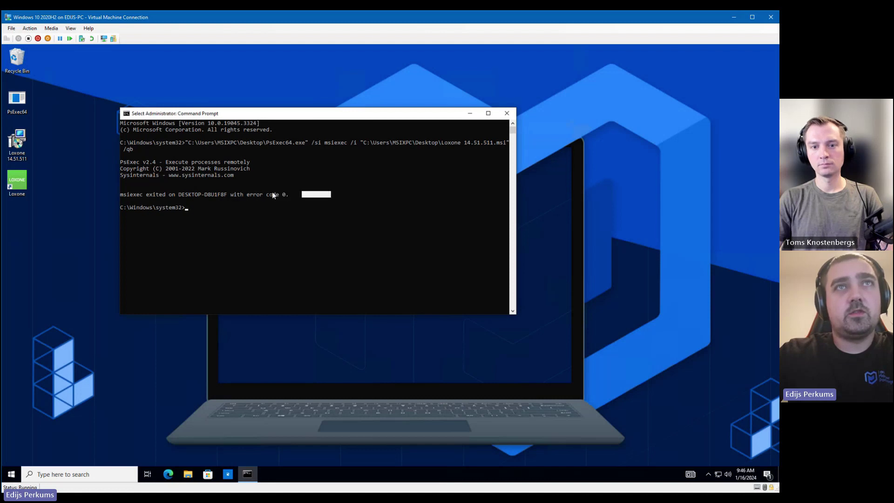
- Minimize Command Prompt and launch Loxone from its new desktop shortcut
left_click(470, 113)
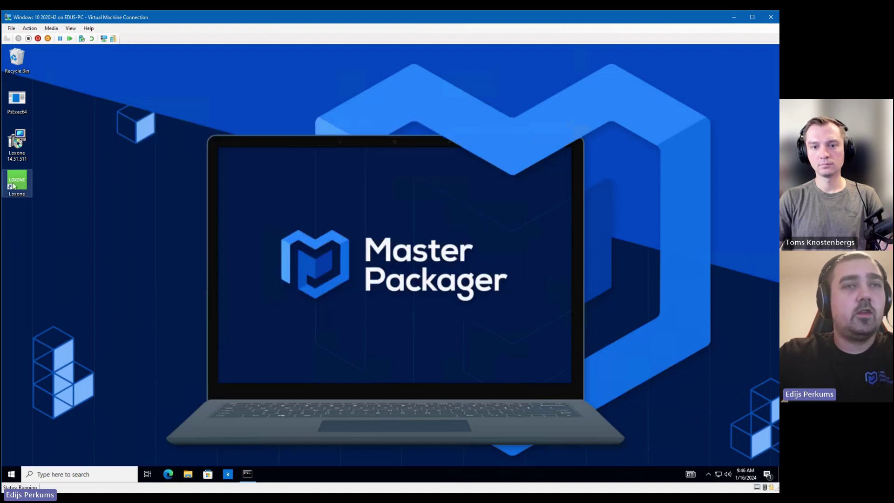
double_click(23, 182)
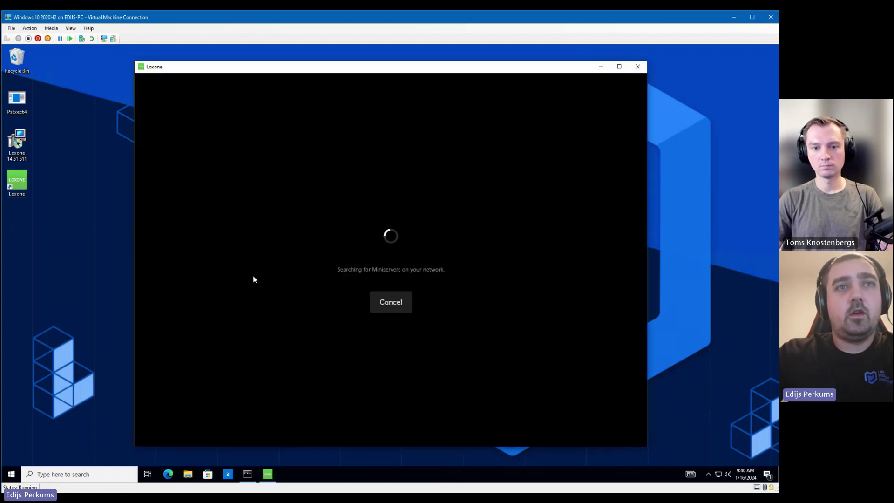
- Open Windows Defender Firewall with Advanced Security via a Start search for 'firew'
left_click(11, 475)
type("firew")
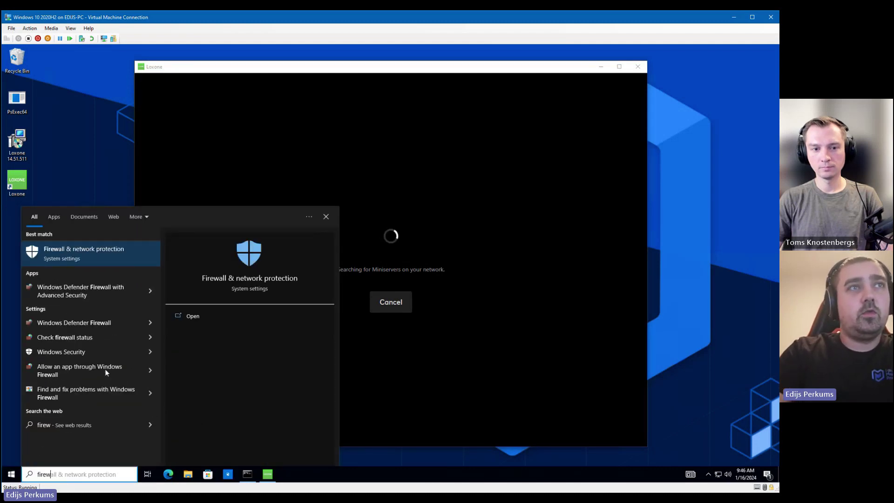
key("Down")
key("Return")
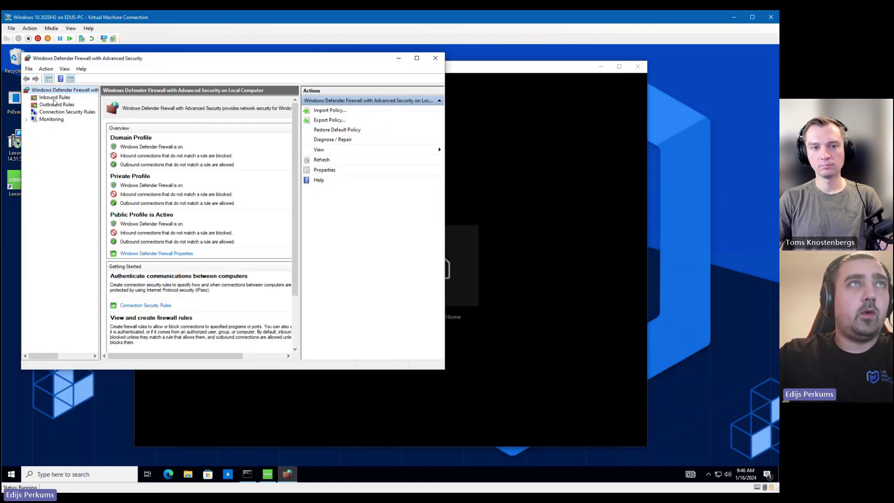
- Inspect the Loxone inbound rule's properties and Advanced tab, then minimize the console
left_click(54, 97)
double_click(182, 110)
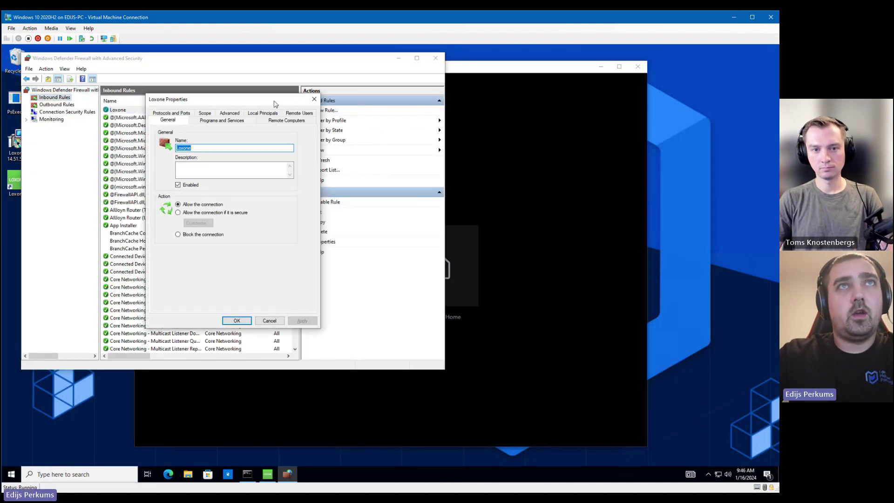
left_click(230, 113)
left_click(315, 99)
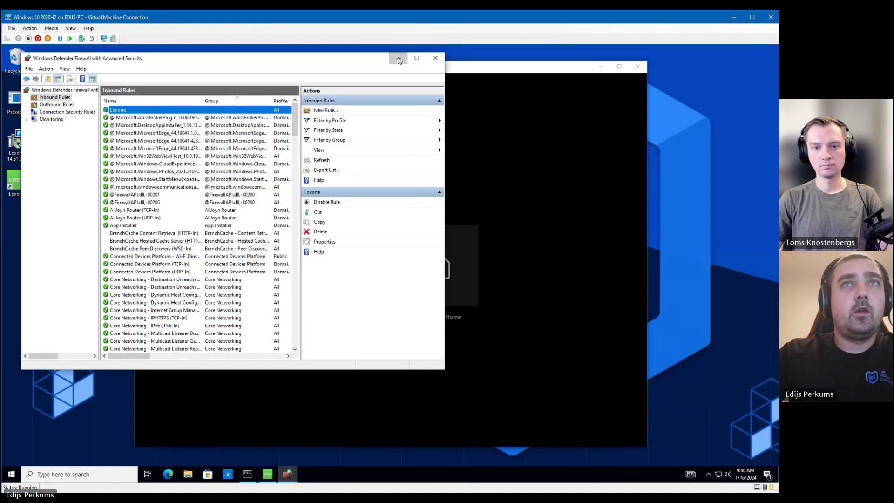
left_click(398, 58)
- Check Loxone's settings showing version 14.5.1, then close the app
left_click(150, 88)
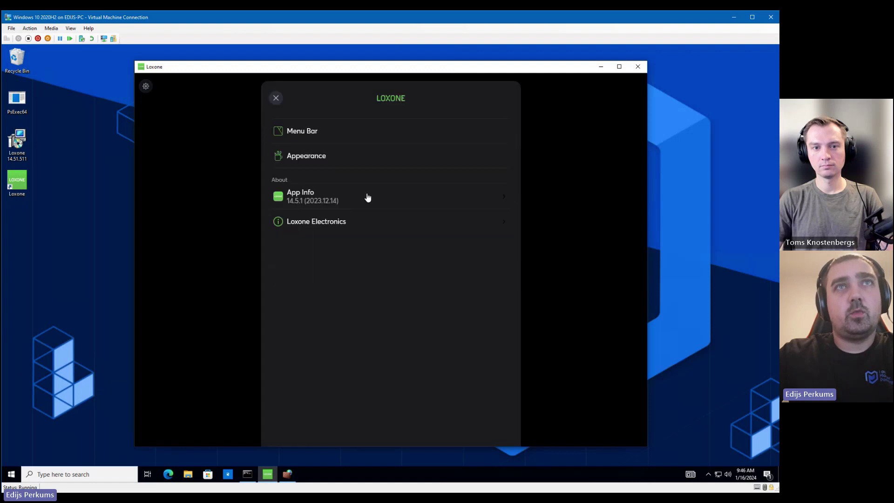
left_click(275, 98)
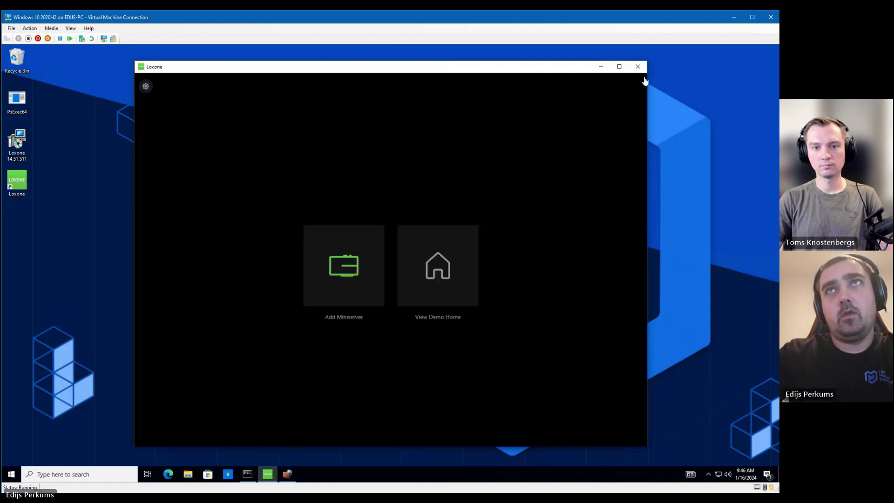
left_click(638, 67)
- Browse to %appdata%\Loxone in File Explorer and select its files, including LoxSettings.json
key("super+e")
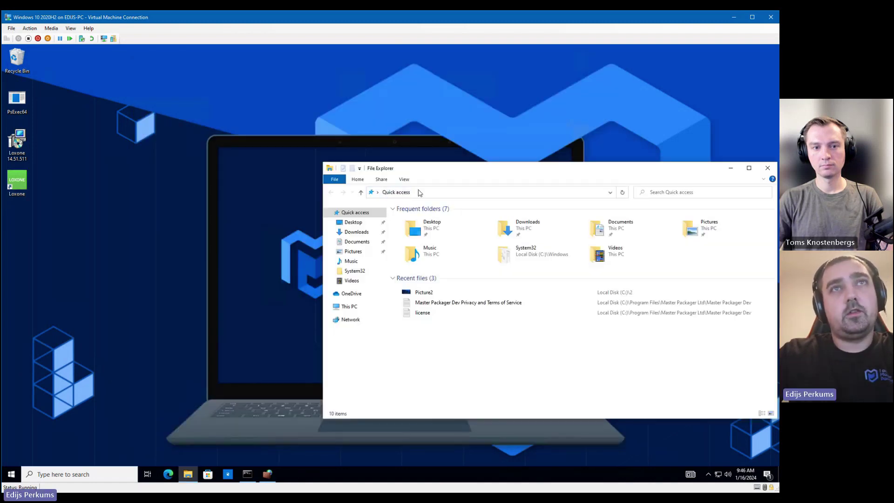
left_click(382, 193)
type("%a%")
type("ppdata%")
key("Return")
double_click(410, 228)
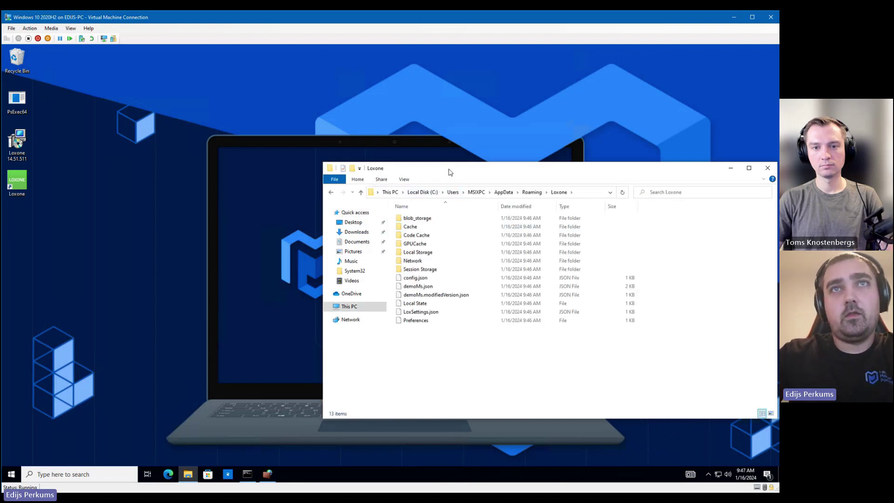
left_click_drag(442, 165, 285, 125)
left_click_drag(323, 312, 235, 194)
left_click_drag(371, 335, 305, 204)
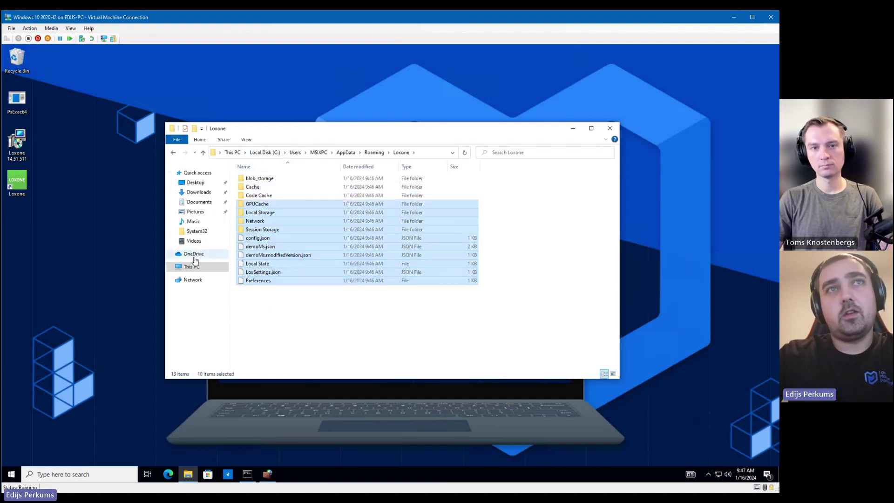
left_click(573, 128)
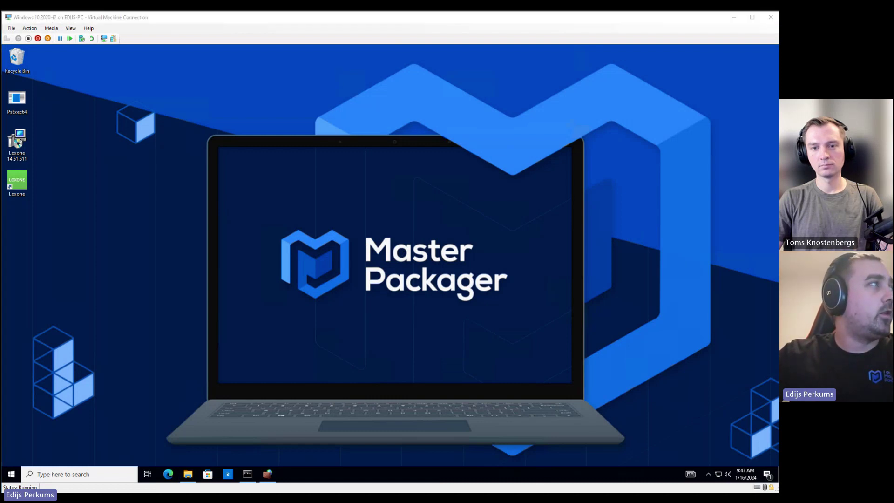
- Launch Loxone by running the loxone:\\asdasd link from the Run dialog
left_click(337, 264)
key("super+r")
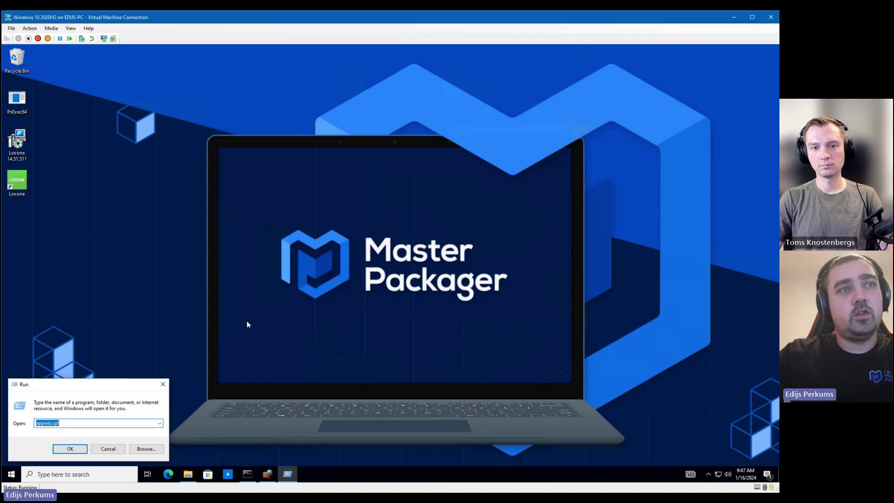
type("loxone:\\\\asdasd")
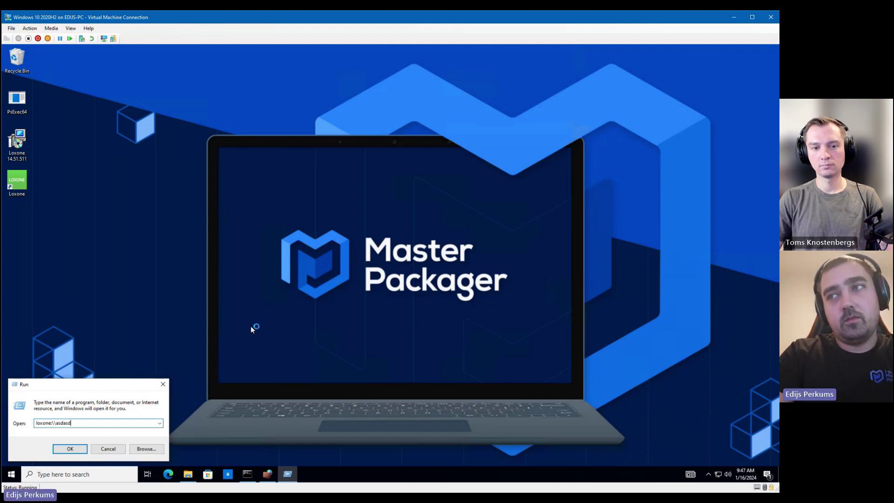
key("Return")
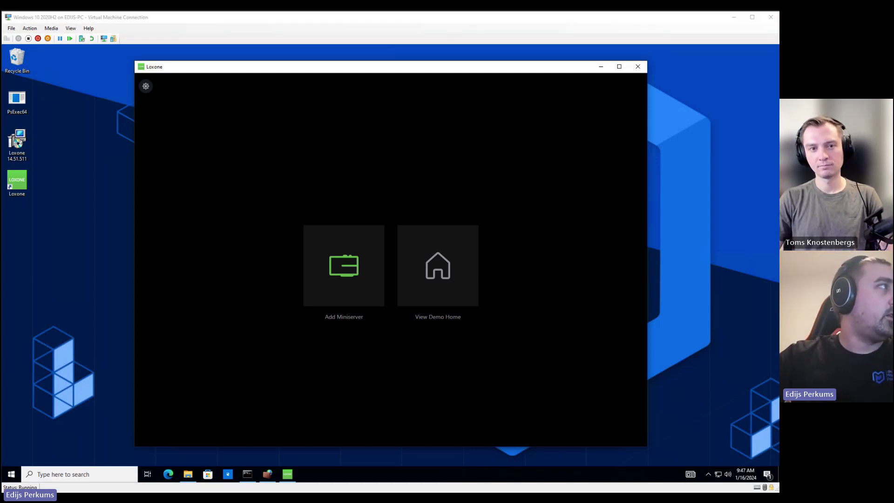
- Close Loxone and relaunch it by running loxonecmd:\\asdasd from the Run dialog
left_click(639, 68)
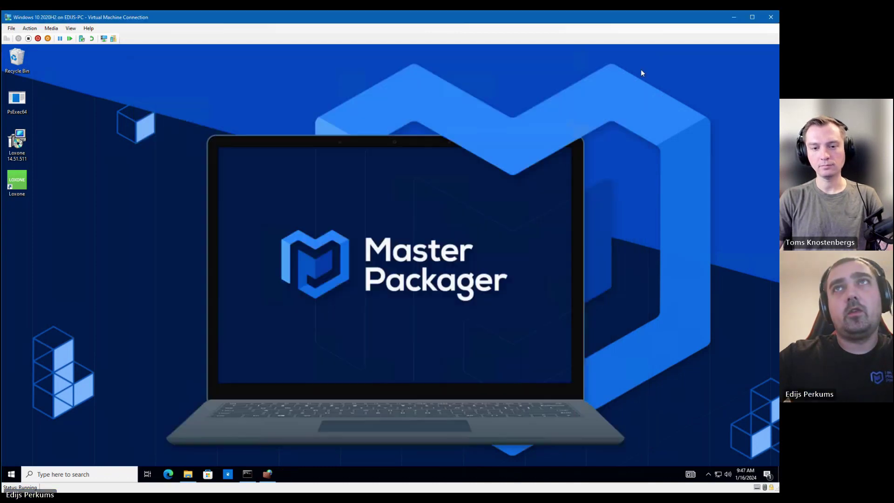
key("super+r")
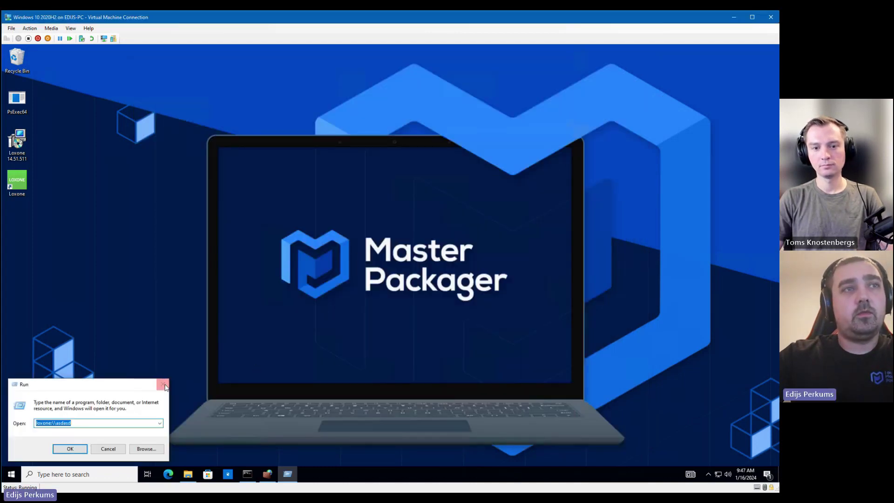
left_click(47, 424)
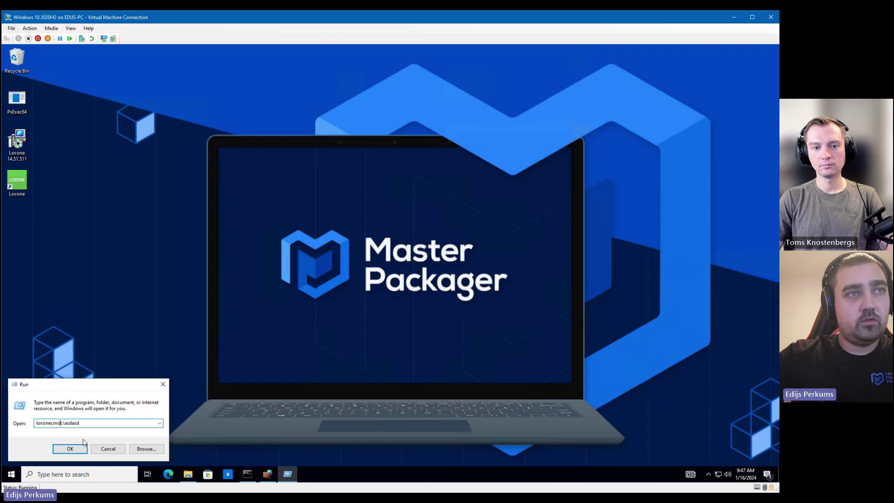
type("cmd")
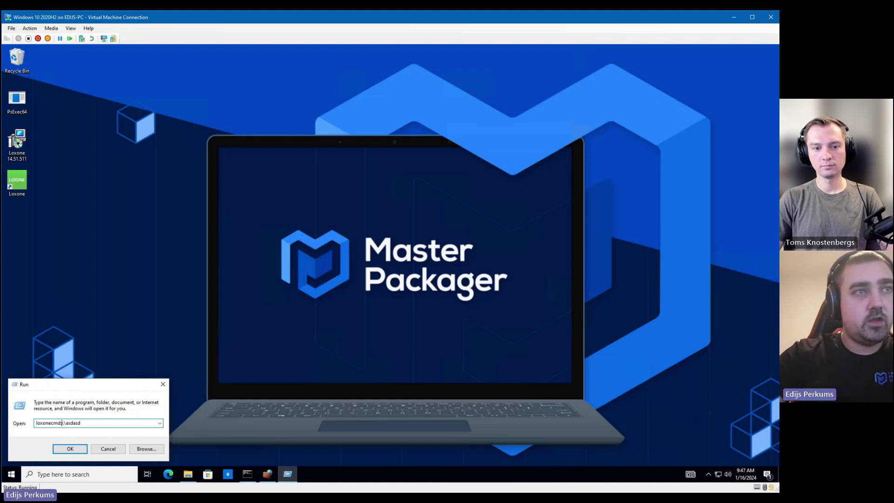
left_click(76, 449)
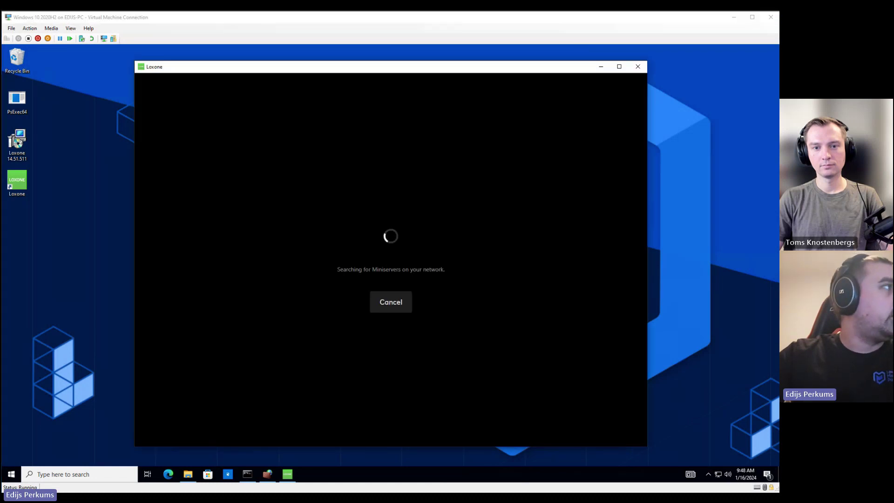
- Close Loxone and relaunch it by running lxkerberos:\asdasd from the Run dialog
left_click(638, 66)
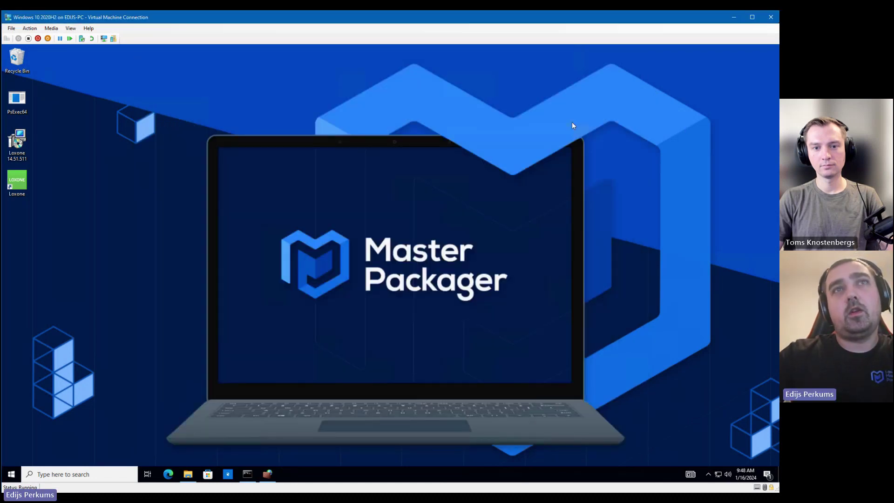
key("super+r")
double_click(41, 422)
type("lxkerberos\\asdasd")
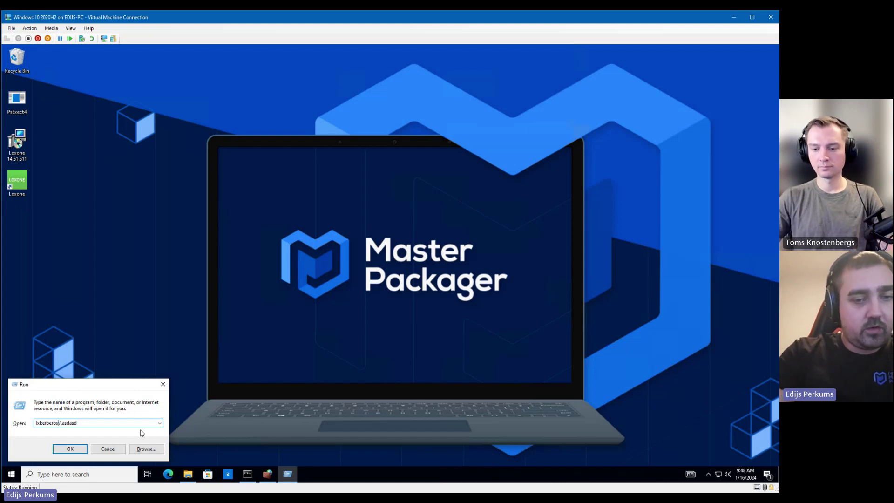
type(":")
key("Return")
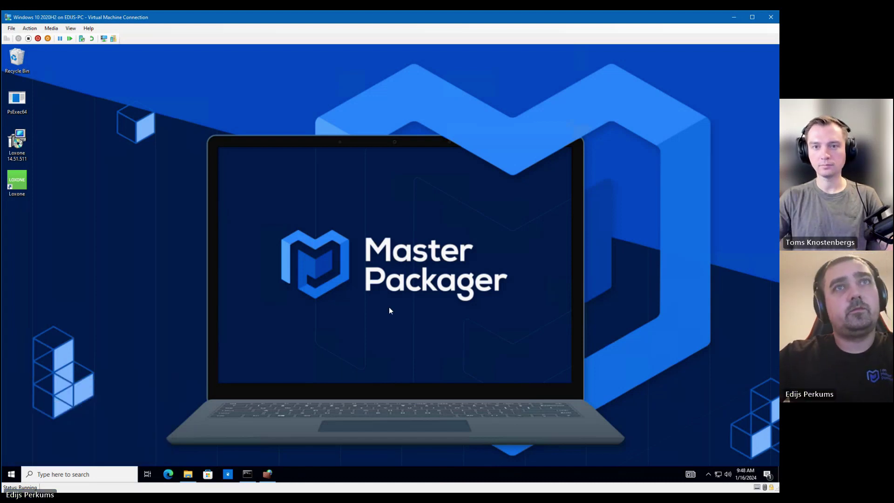
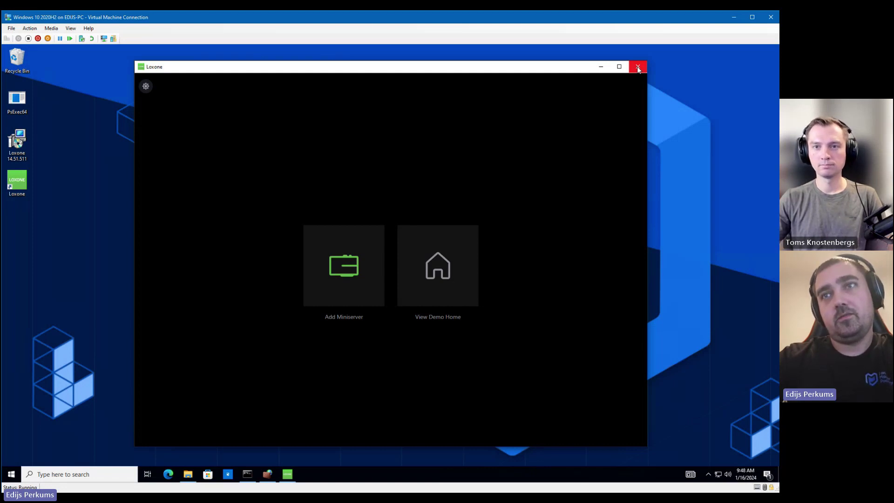
- Close the Loxone window showing the Add Miniserver / View Demo Home start screen
left_click(638, 67)
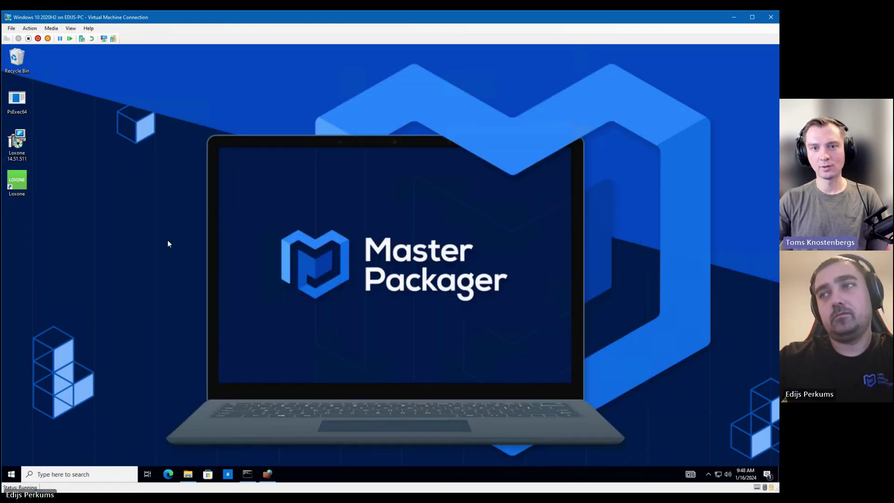